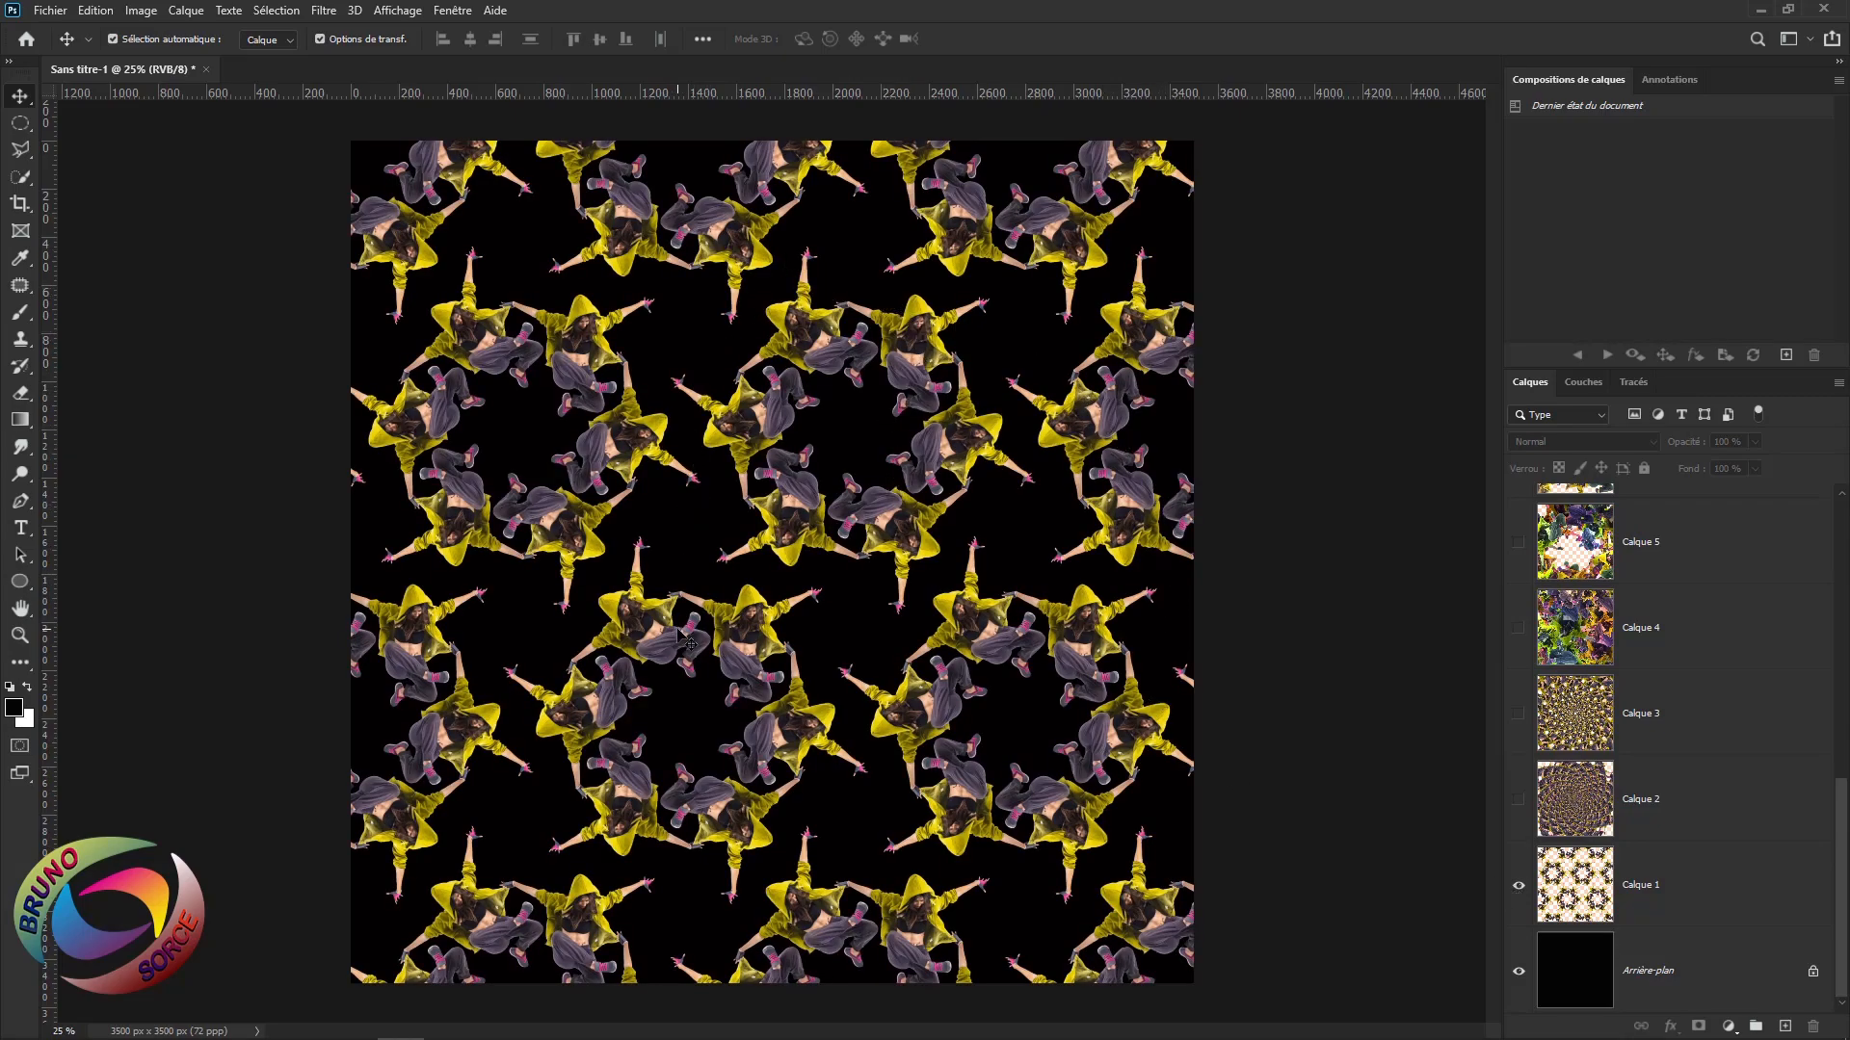
Hide Calque 1 and preview the patterns on Calque 2, Calque 3 and Calque 4 one at a time, hiding each again
{"action": "left_click", "coordinate": [1519, 801]}
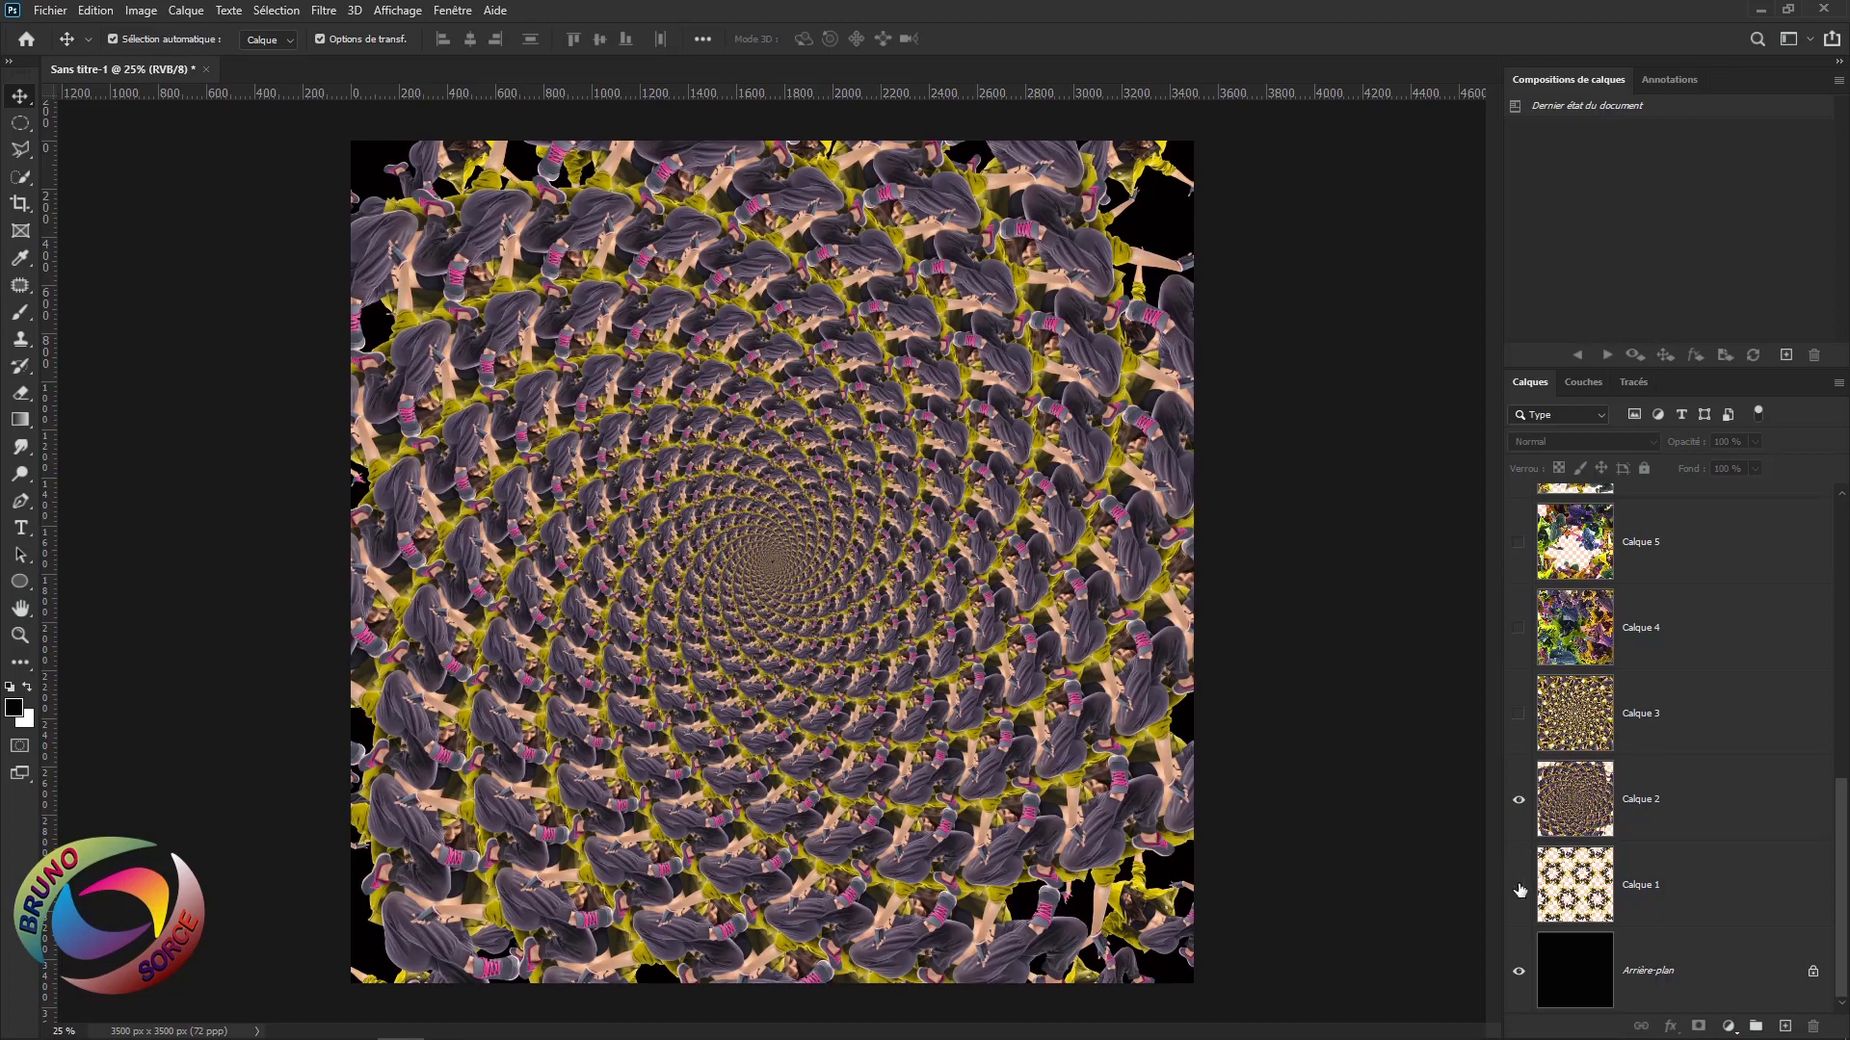
{"action": "left_click", "coordinate": [1518, 885]}
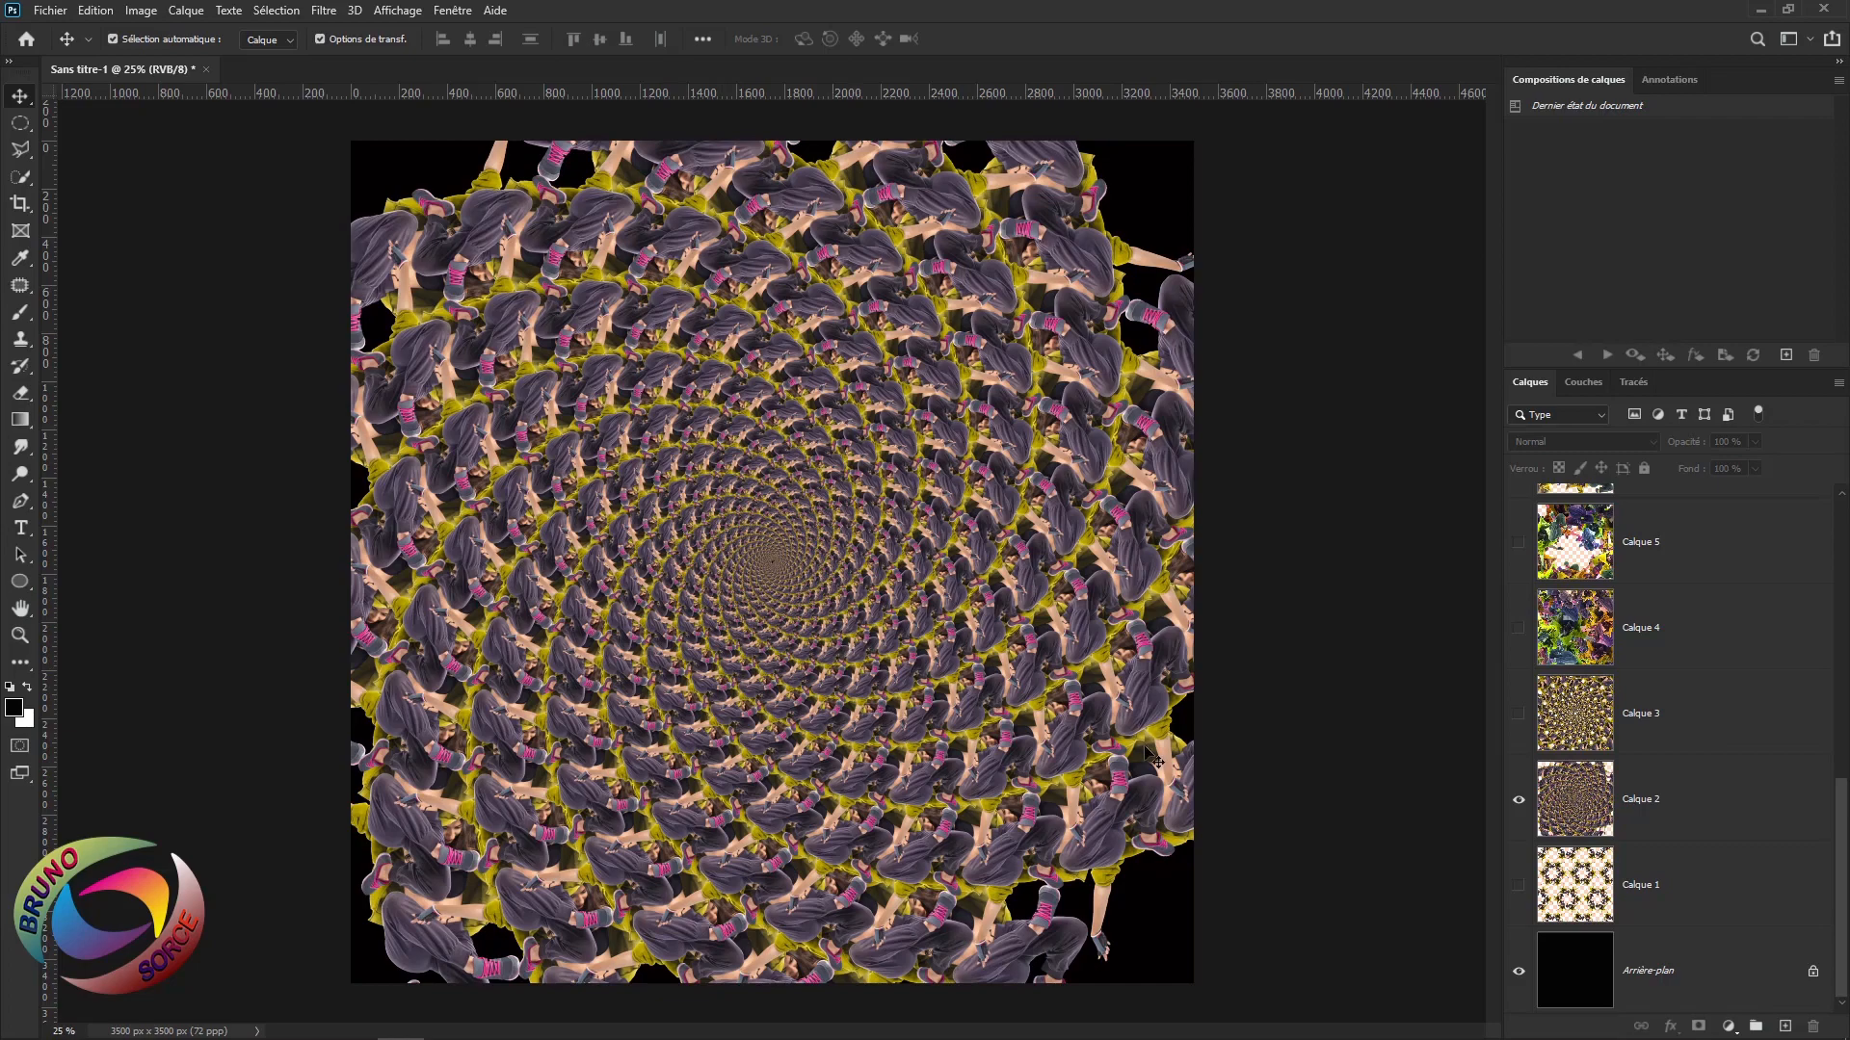
{"action": "left_click", "coordinate": [1519, 801]}
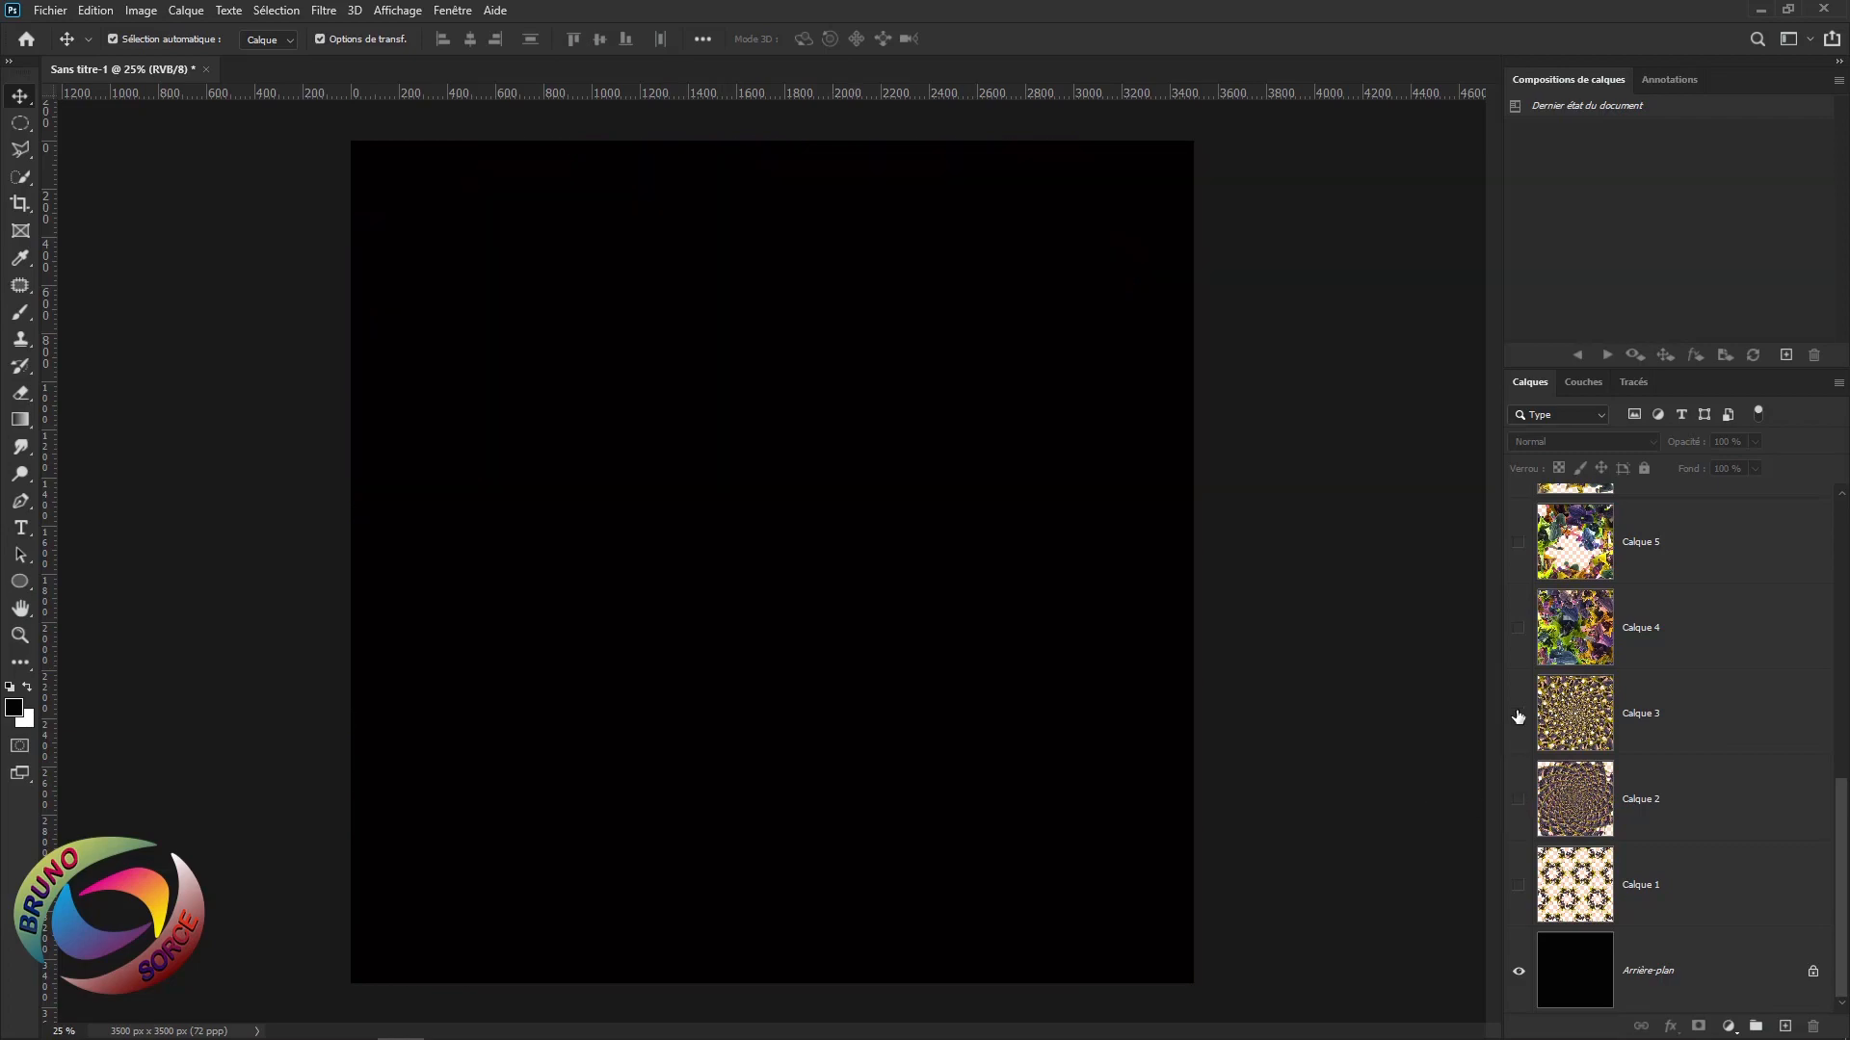
{"action": "left_click", "coordinate": [1518, 715]}
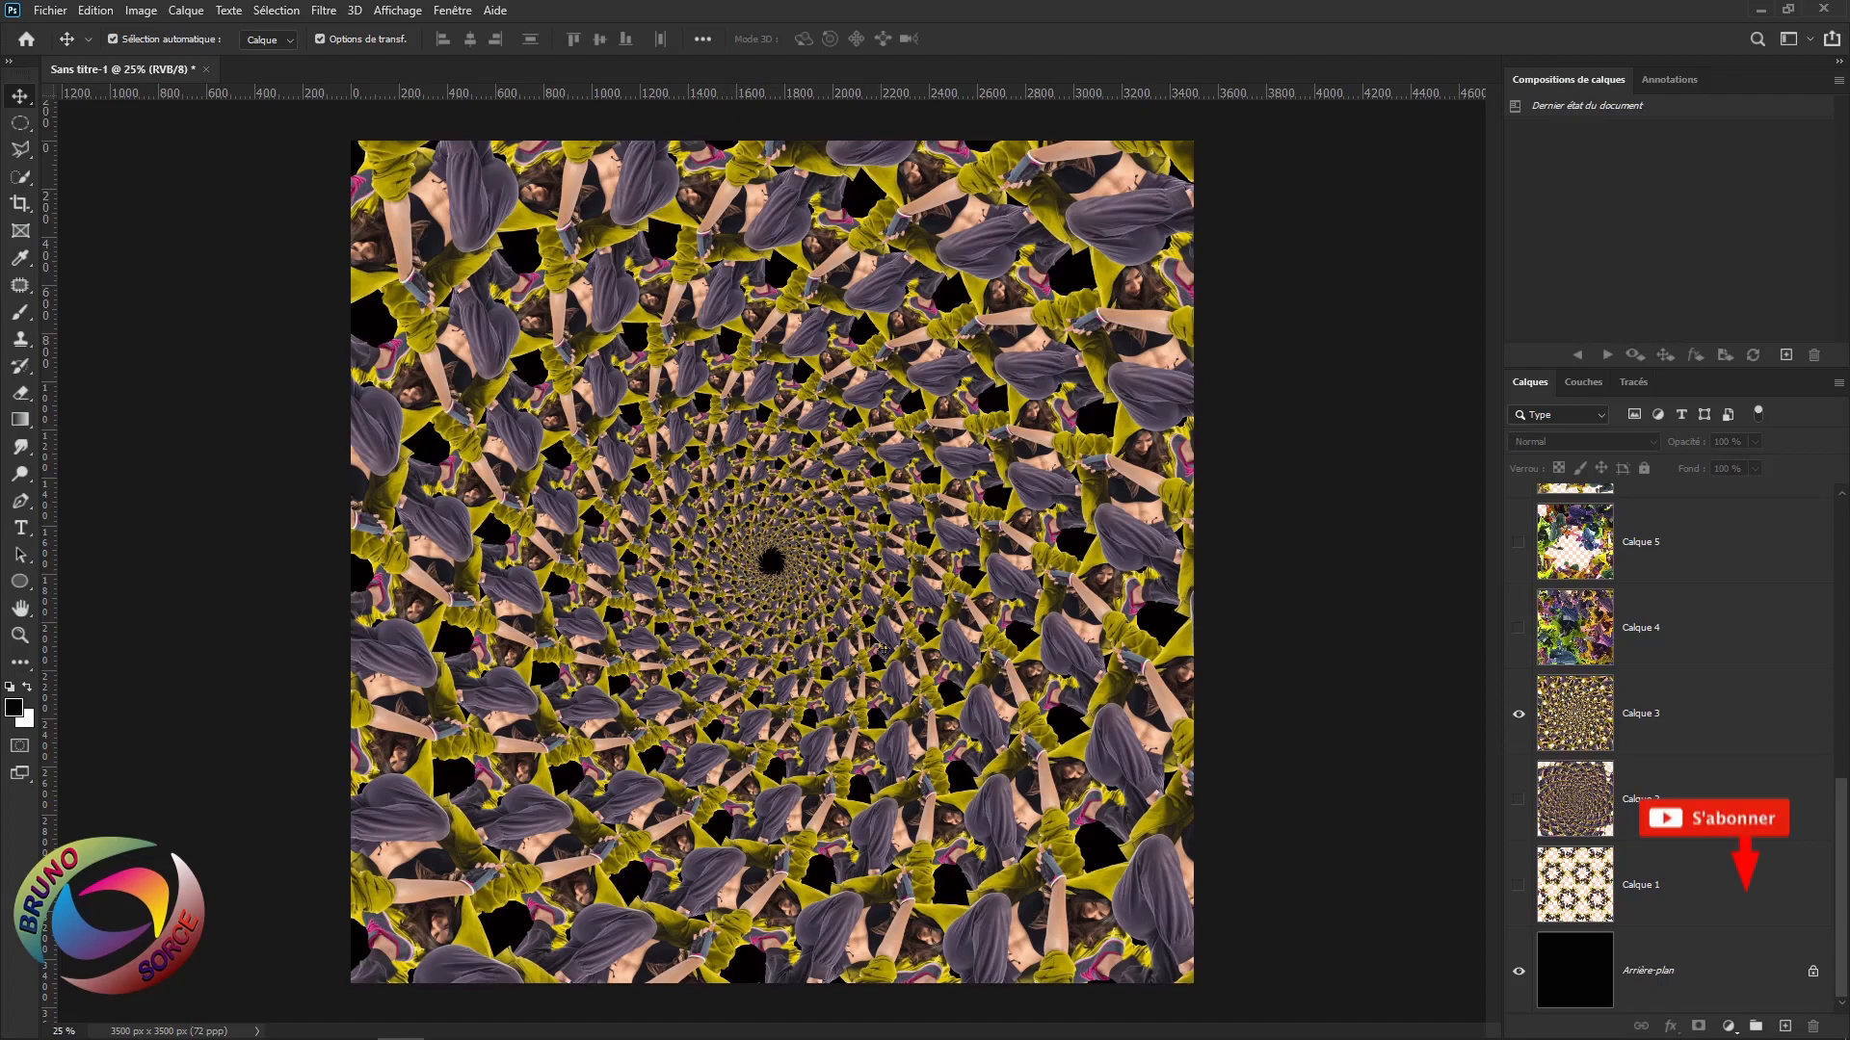
{"action": "left_click", "coordinate": [1519, 721]}
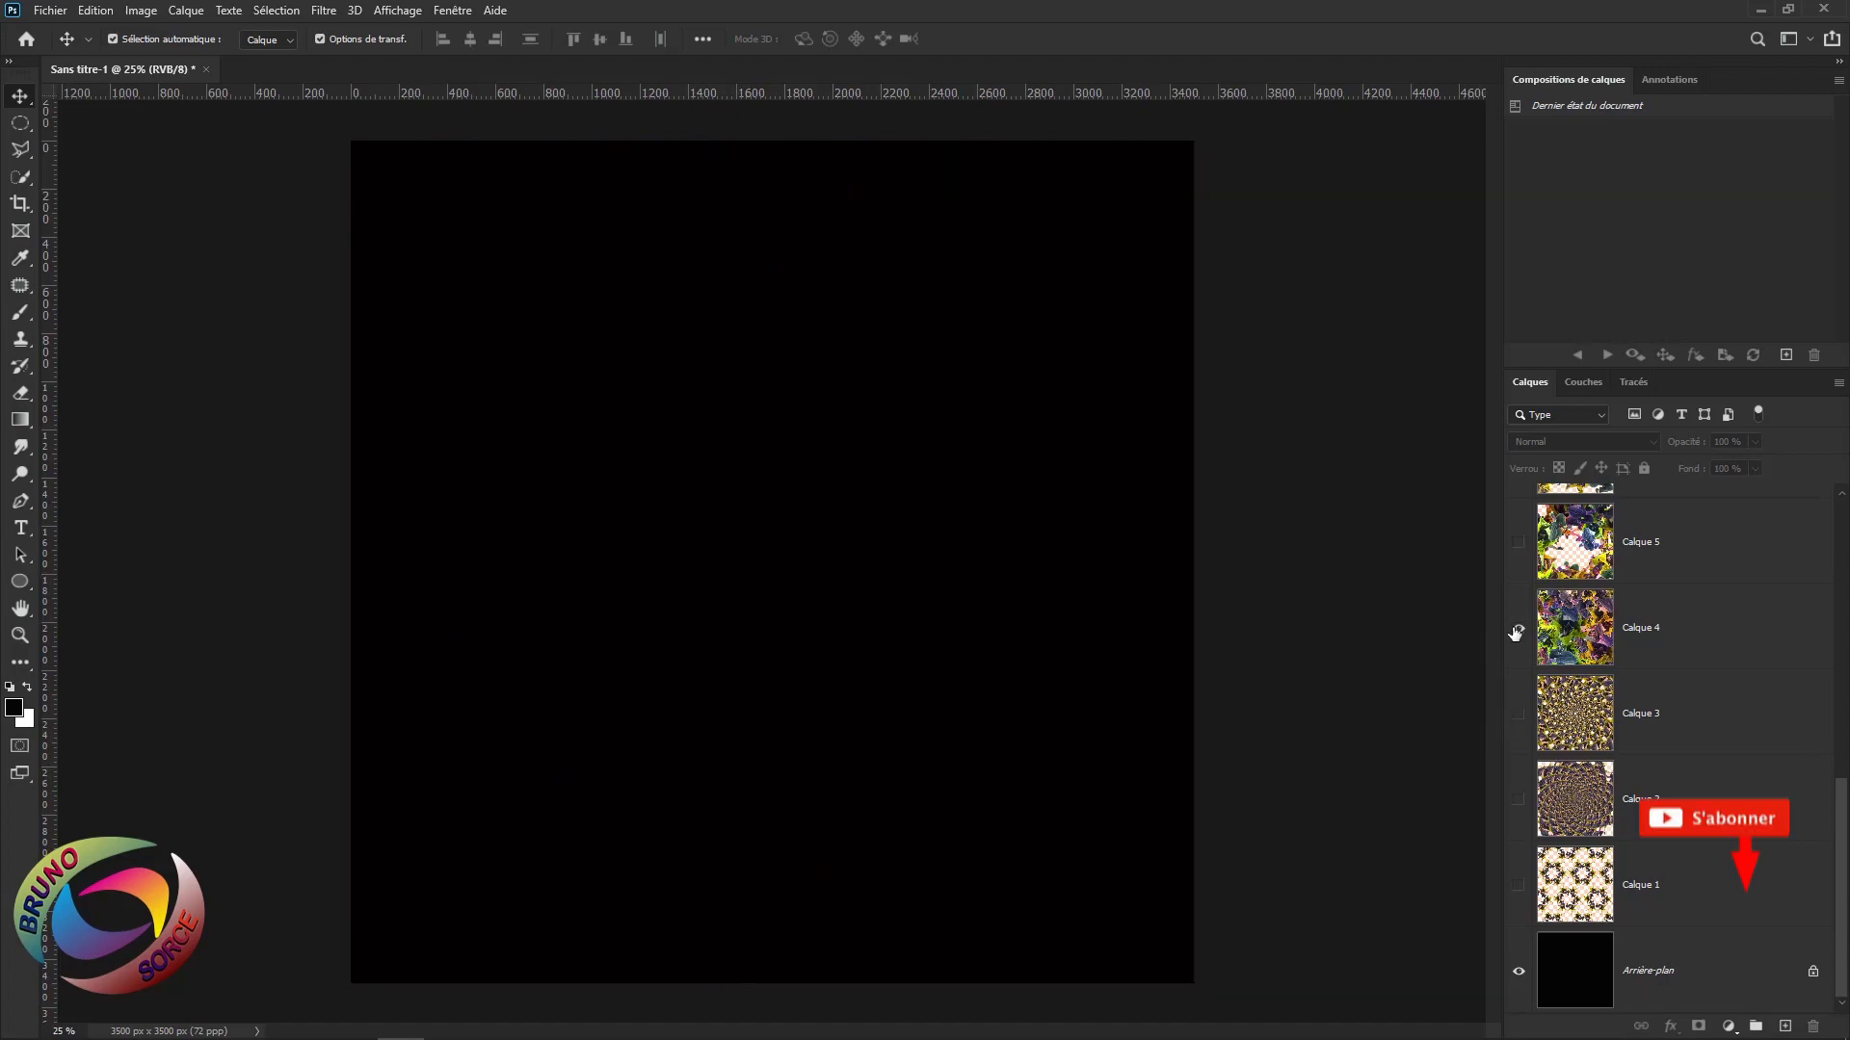
{"action": "left_click", "coordinate": [1519, 627]}
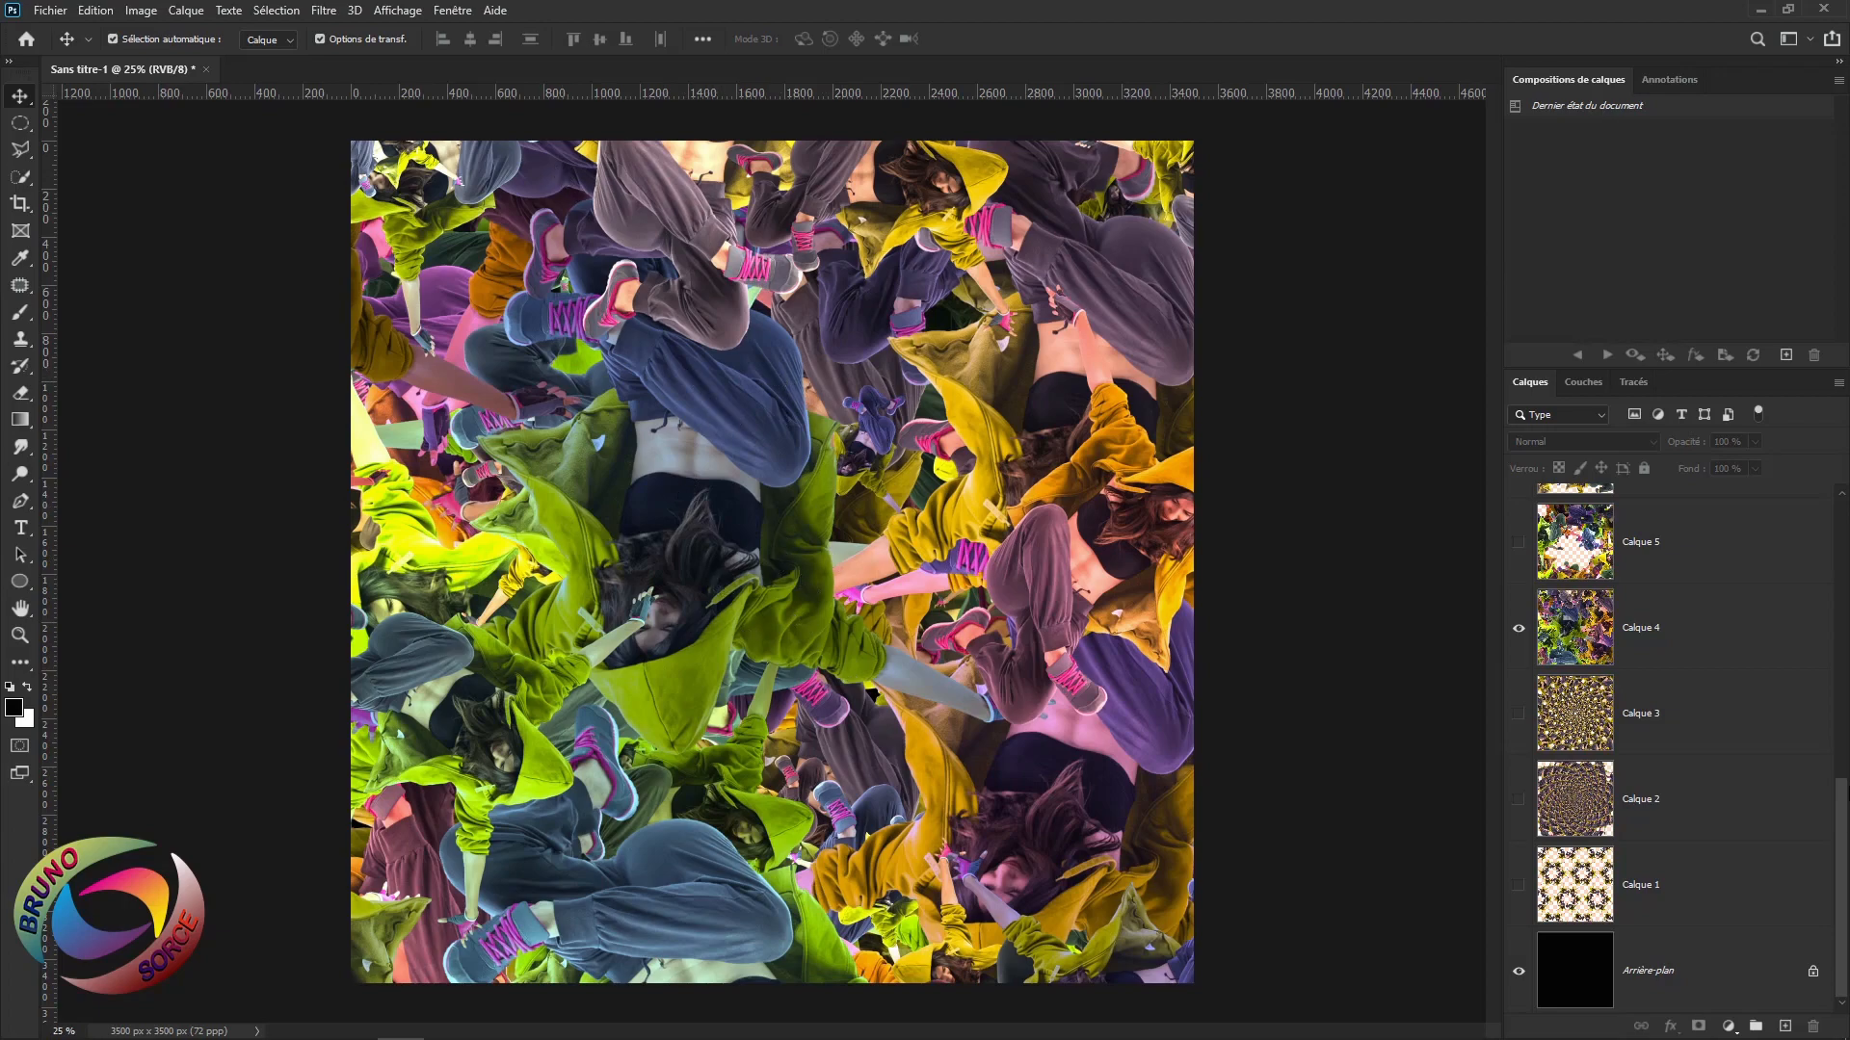
{"action": "left_click", "coordinate": [1519, 628]}
Preview Calque 5 with the Arrière-plan layer off and on, and hide Calque 5 again
{"action": "left_click", "coordinate": [1519, 542]}
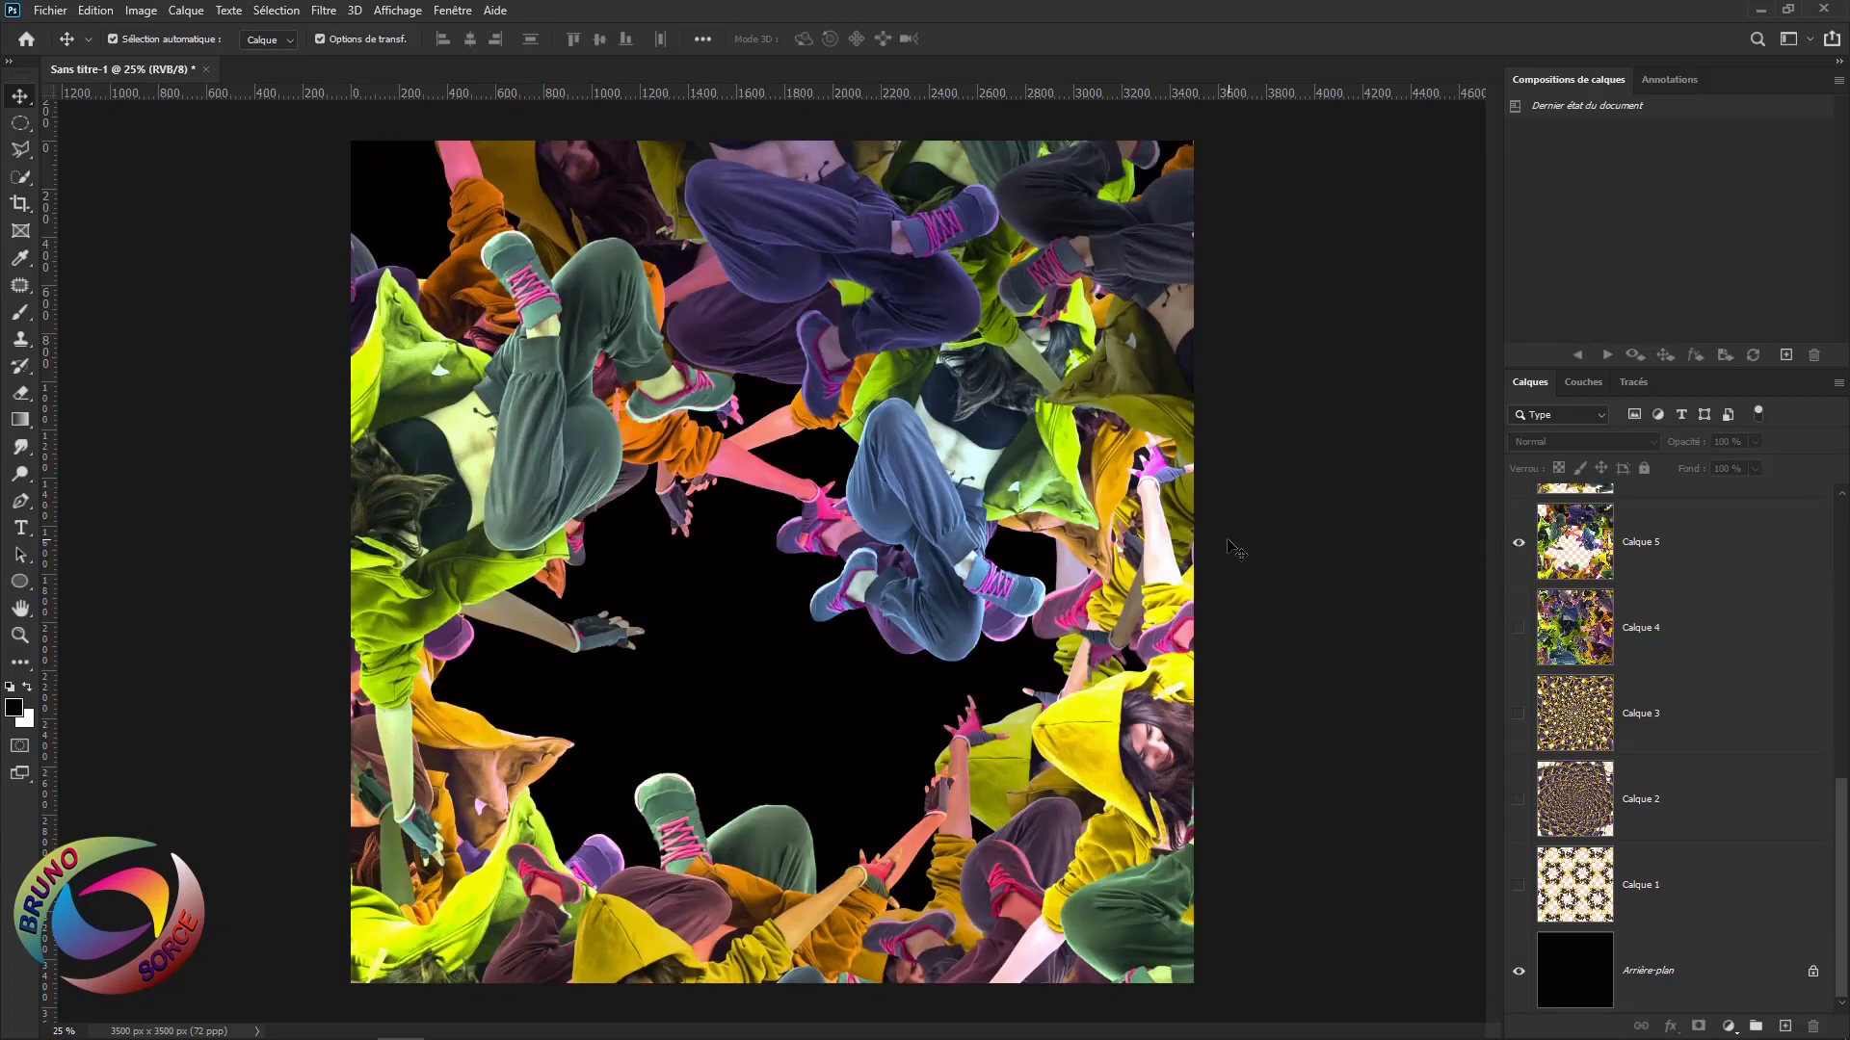
{"action": "scroll", "coordinate": [1113, 549], "scroll_direction": "up", "scroll_amount": 1}
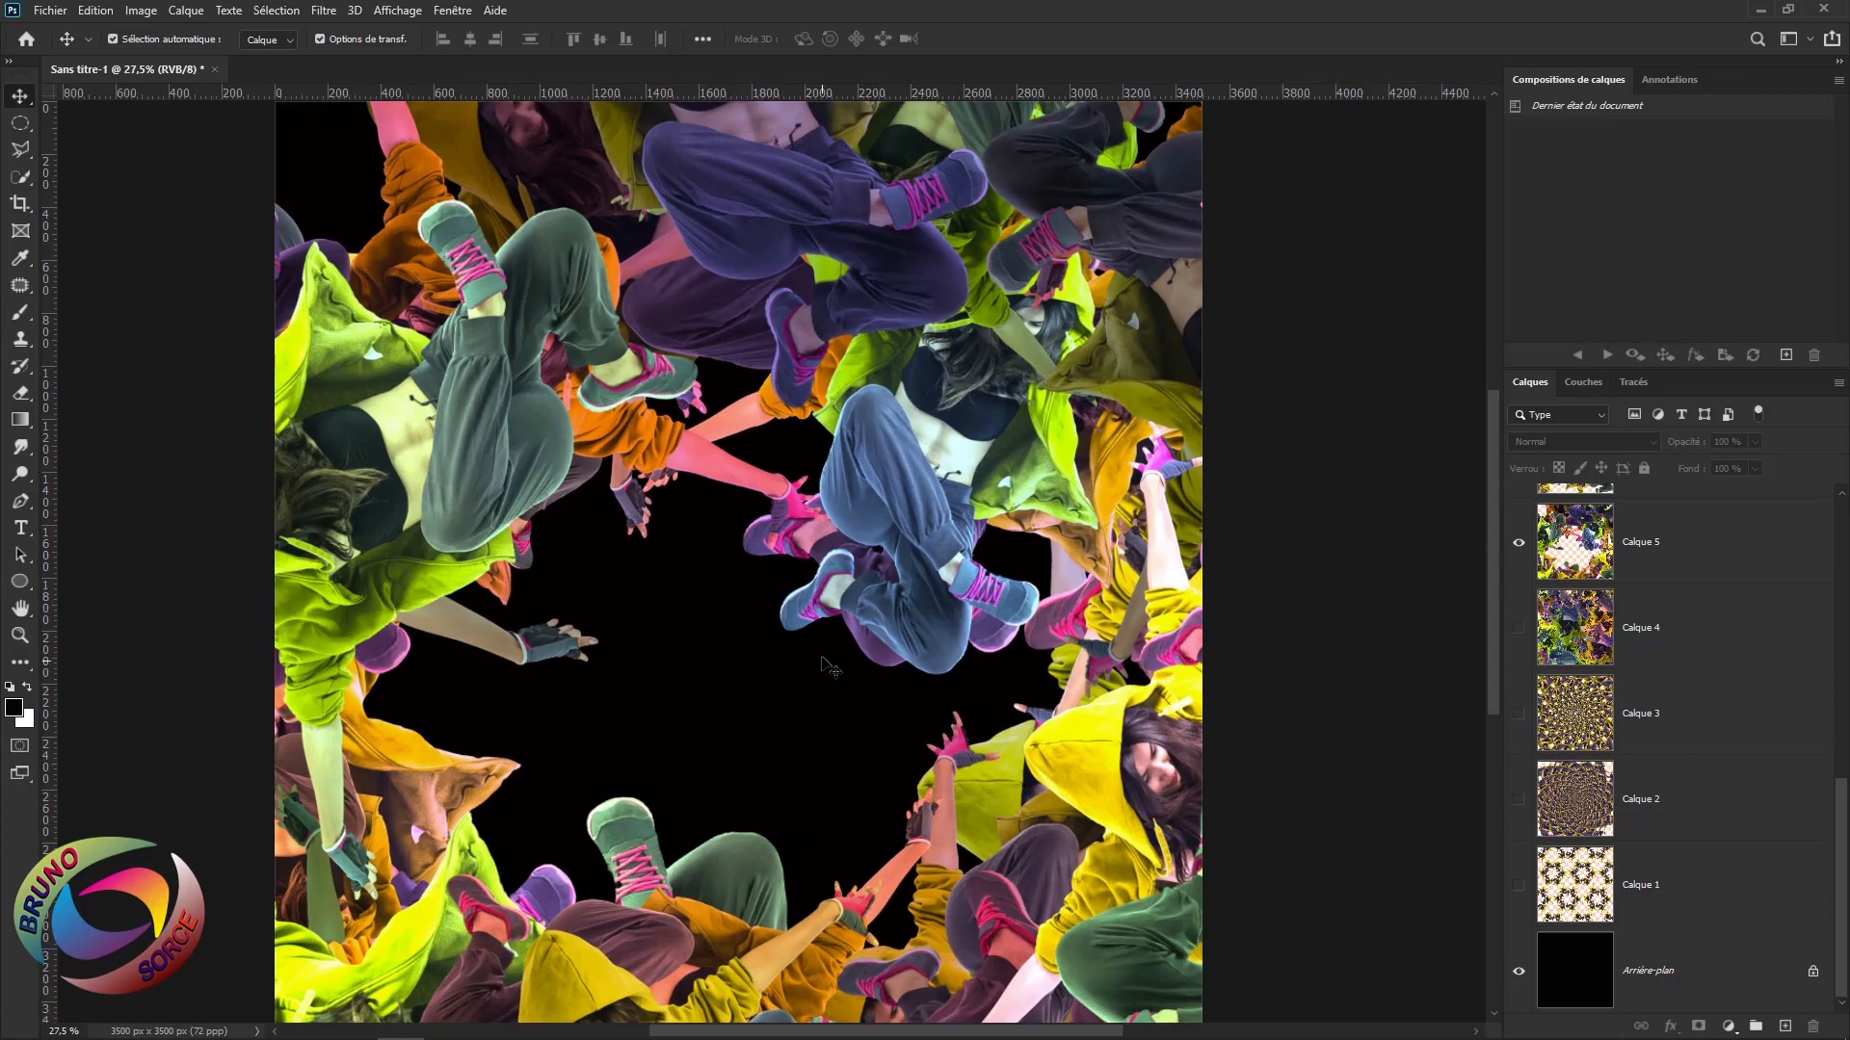
{"action": "left_click", "coordinate": [1519, 971]}
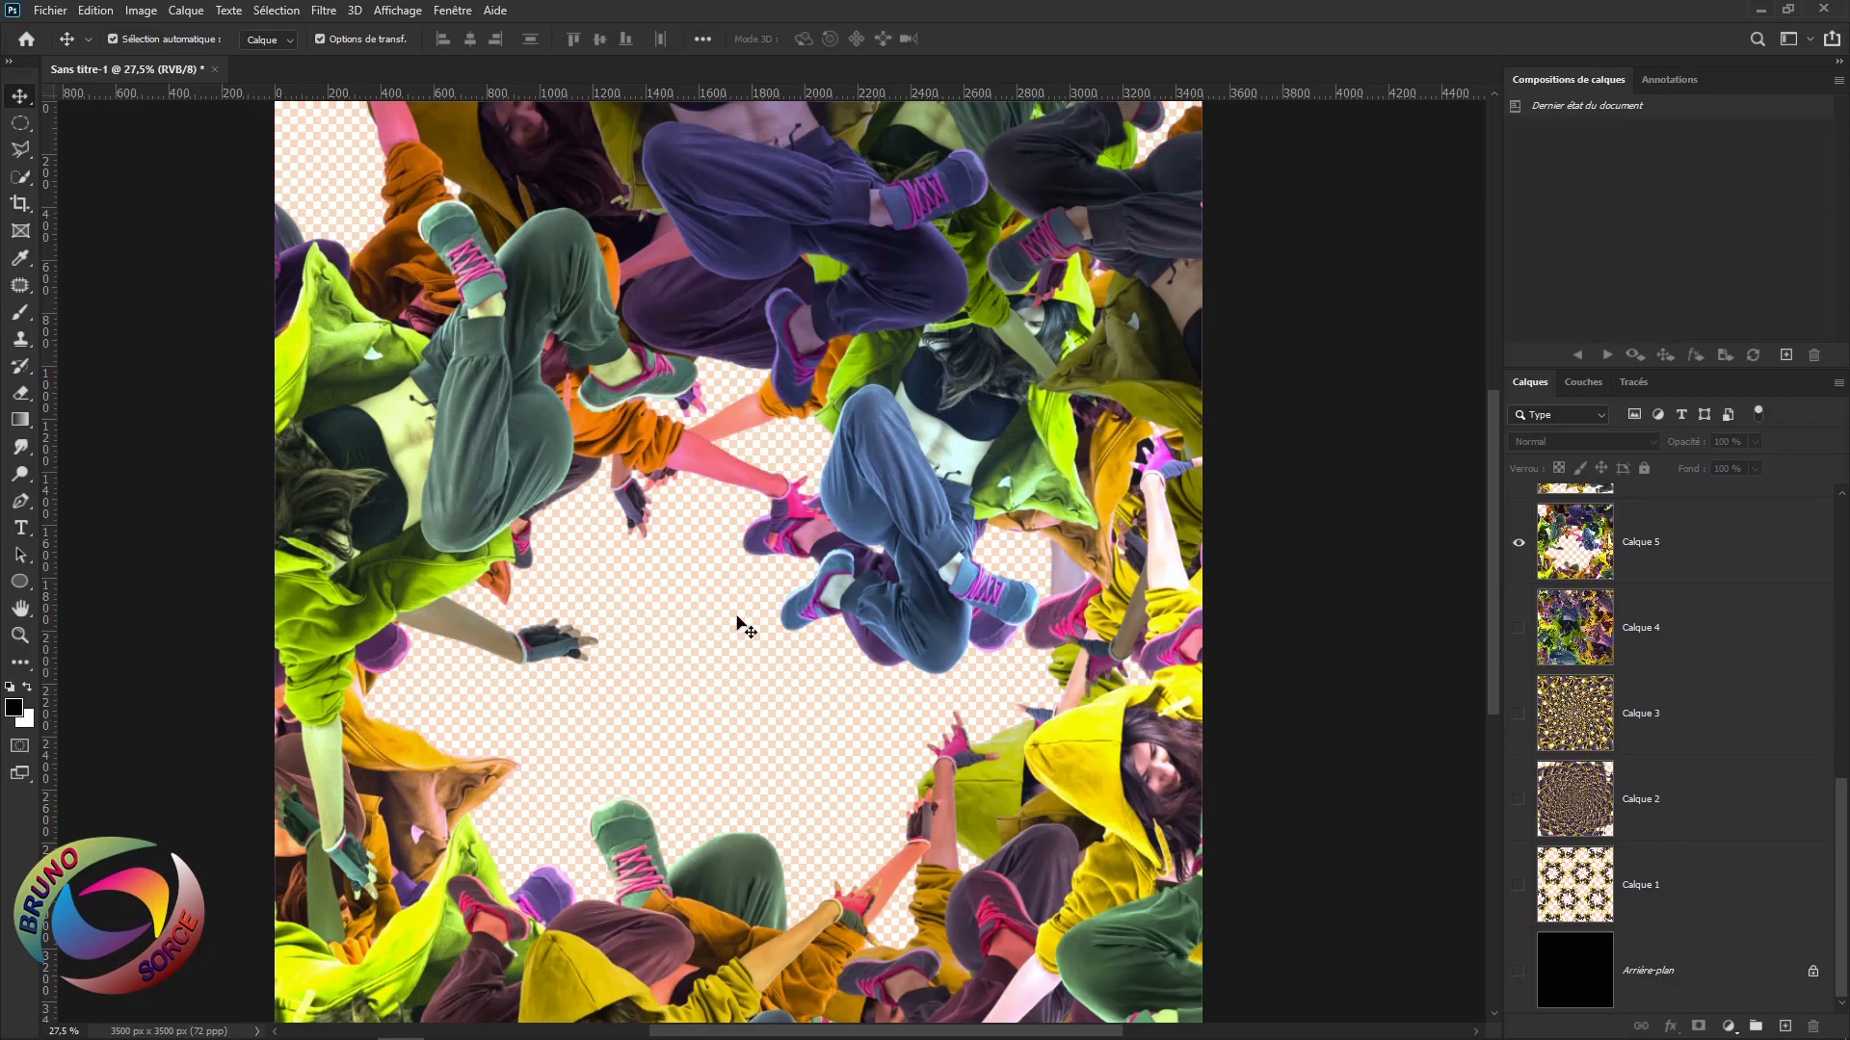
{"action": "left_click", "coordinate": [1519, 972]}
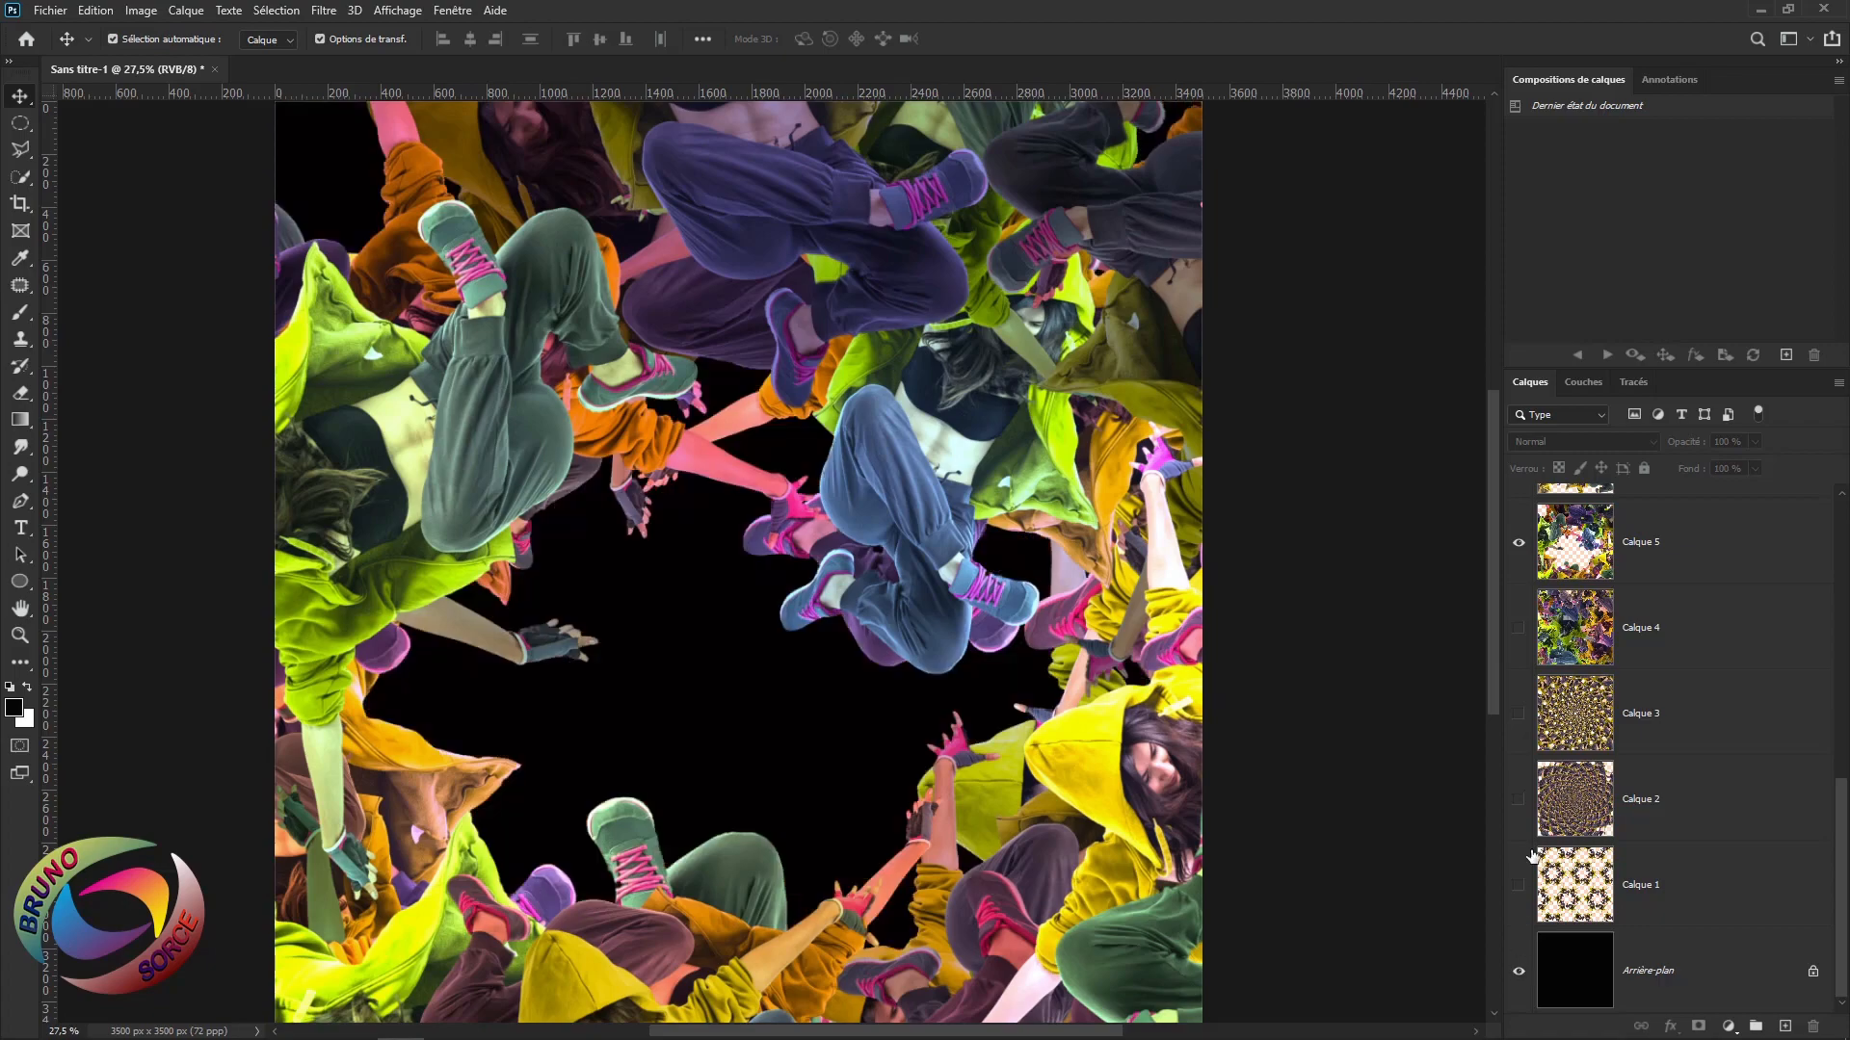
{"action": "left_click", "coordinate": [1519, 543]}
Preview the patterns on Calque 6 and Calque 7 one at a time, hiding each again
{"action": "scroll", "coordinate": [1523, 549], "scroll_direction": "up", "scroll_amount": 1}
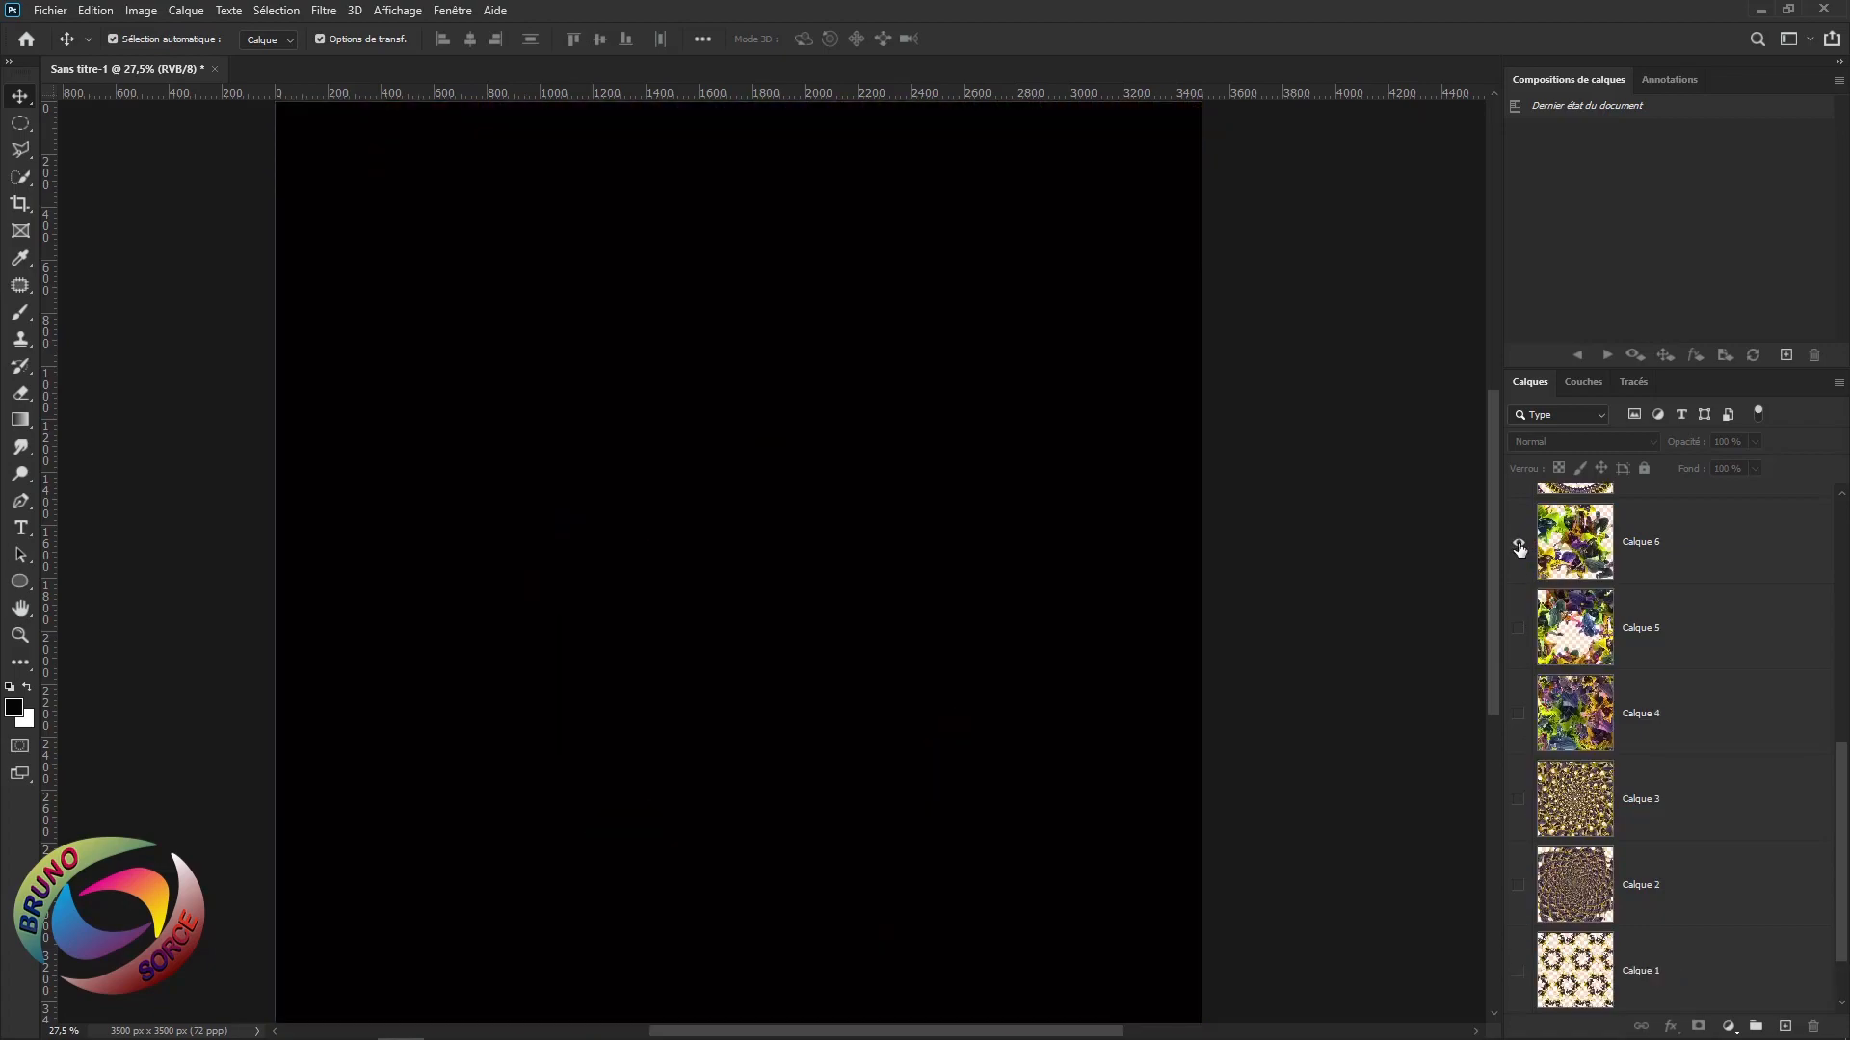
{"action": "left_click", "coordinate": [1520, 543]}
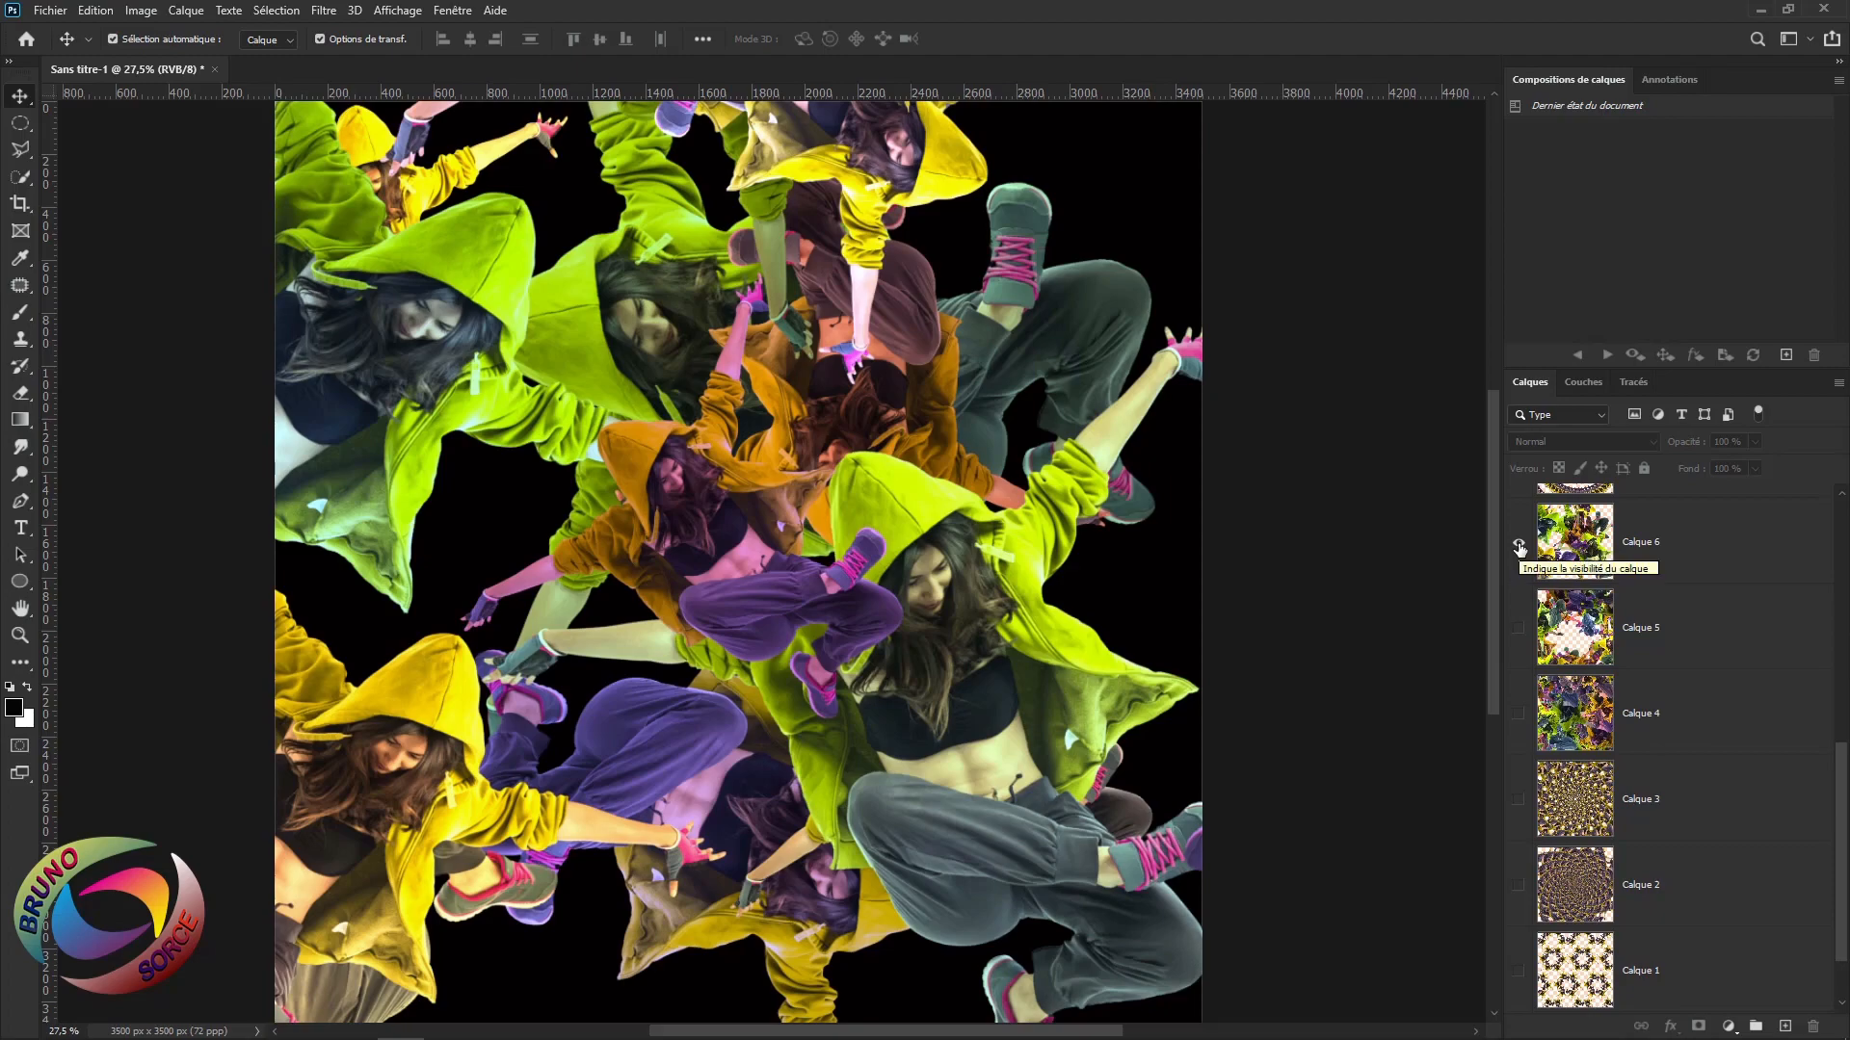
{"action": "left_click", "coordinate": [1519, 544]}
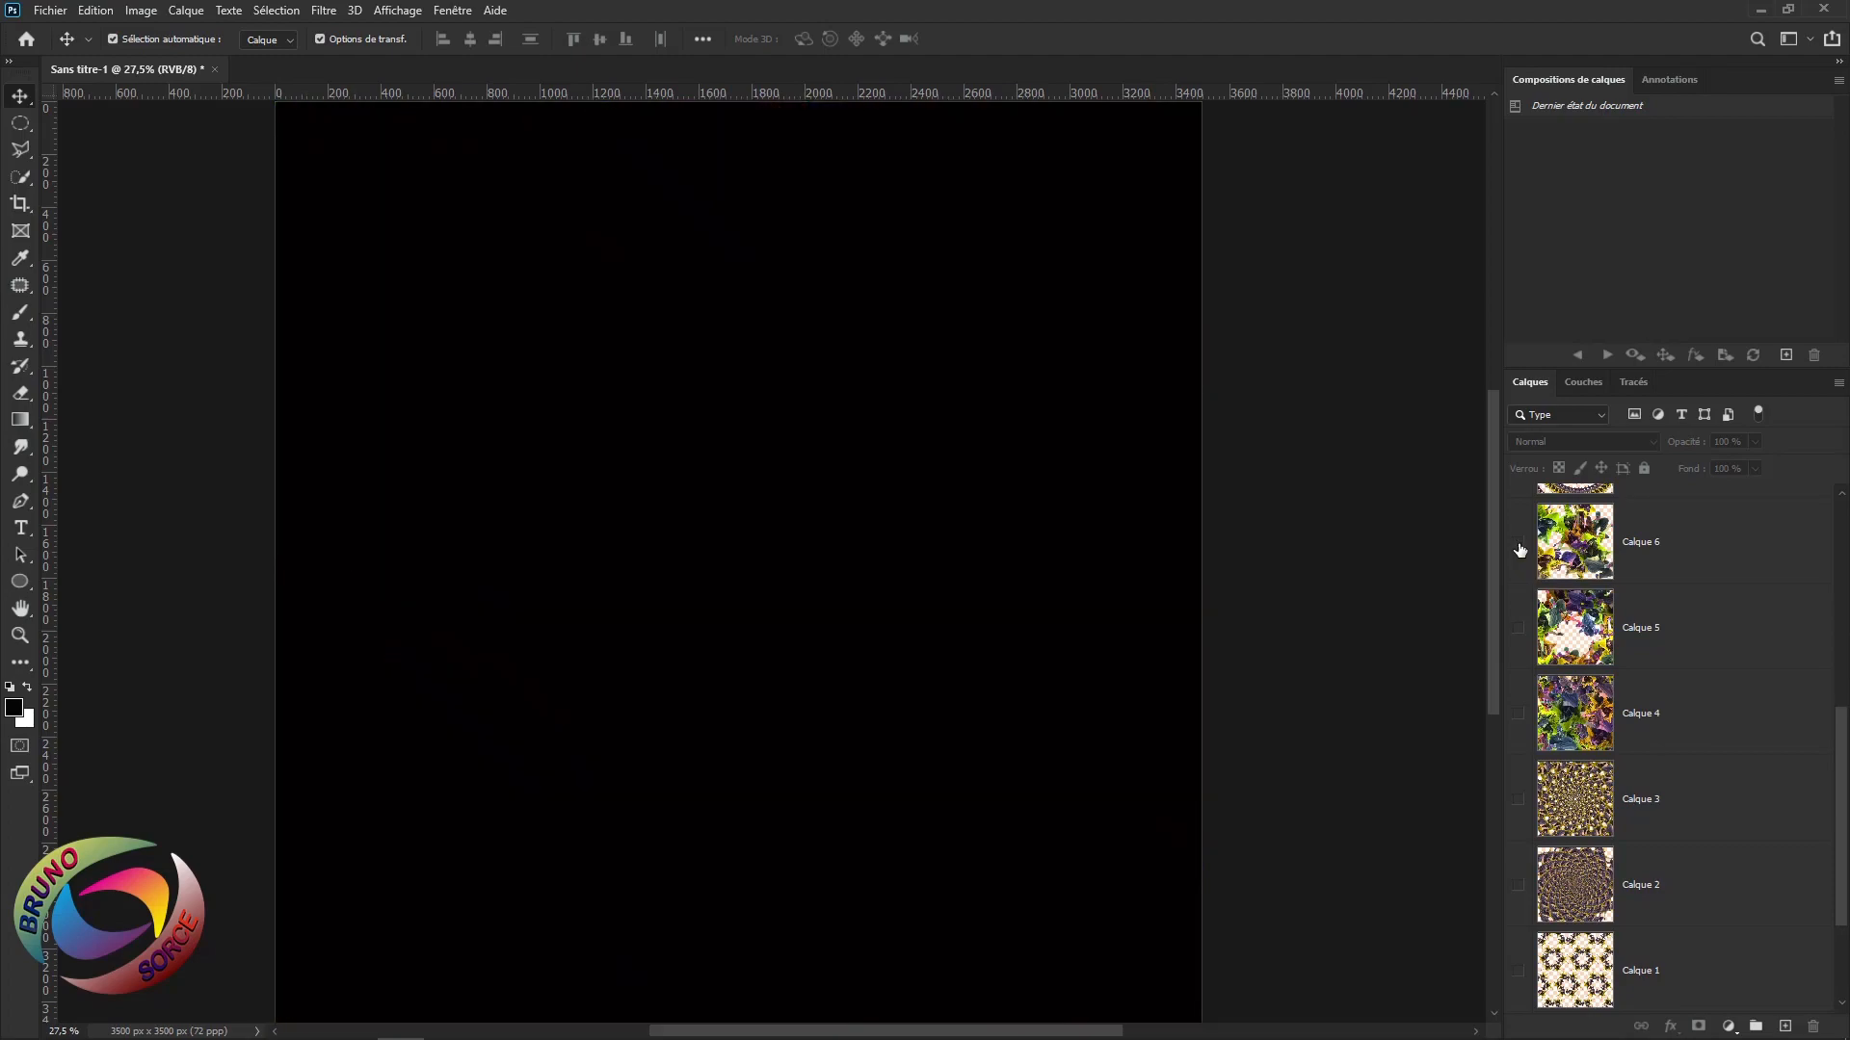
{"action": "scroll", "coordinate": [1503, 590], "scroll_direction": "up", "scroll_amount": 2}
{"action": "left_click", "coordinate": [1517, 629]}
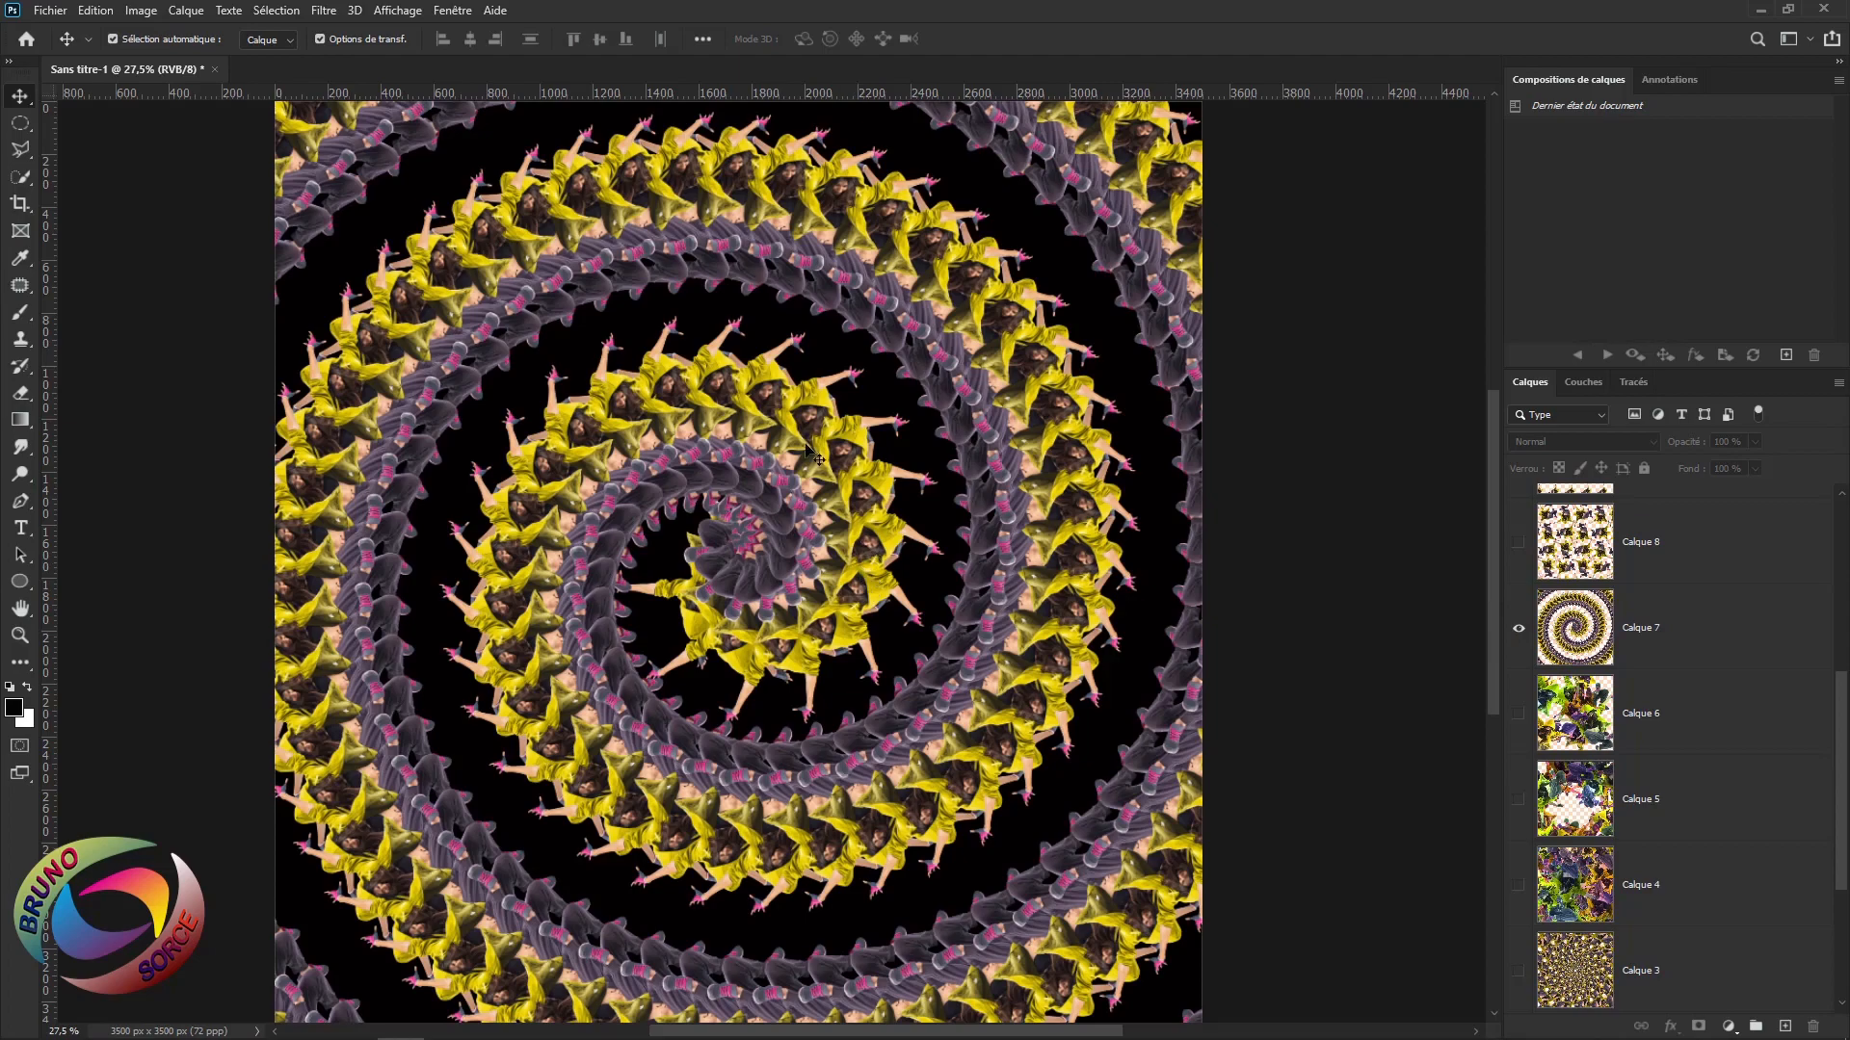
{"action": "left_click", "coordinate": [1519, 632]}
Preview the patterns on Calque 8, Calque 9 and Calque 10 one at a time, hiding each again
{"action": "left_click", "coordinate": [1520, 545]}
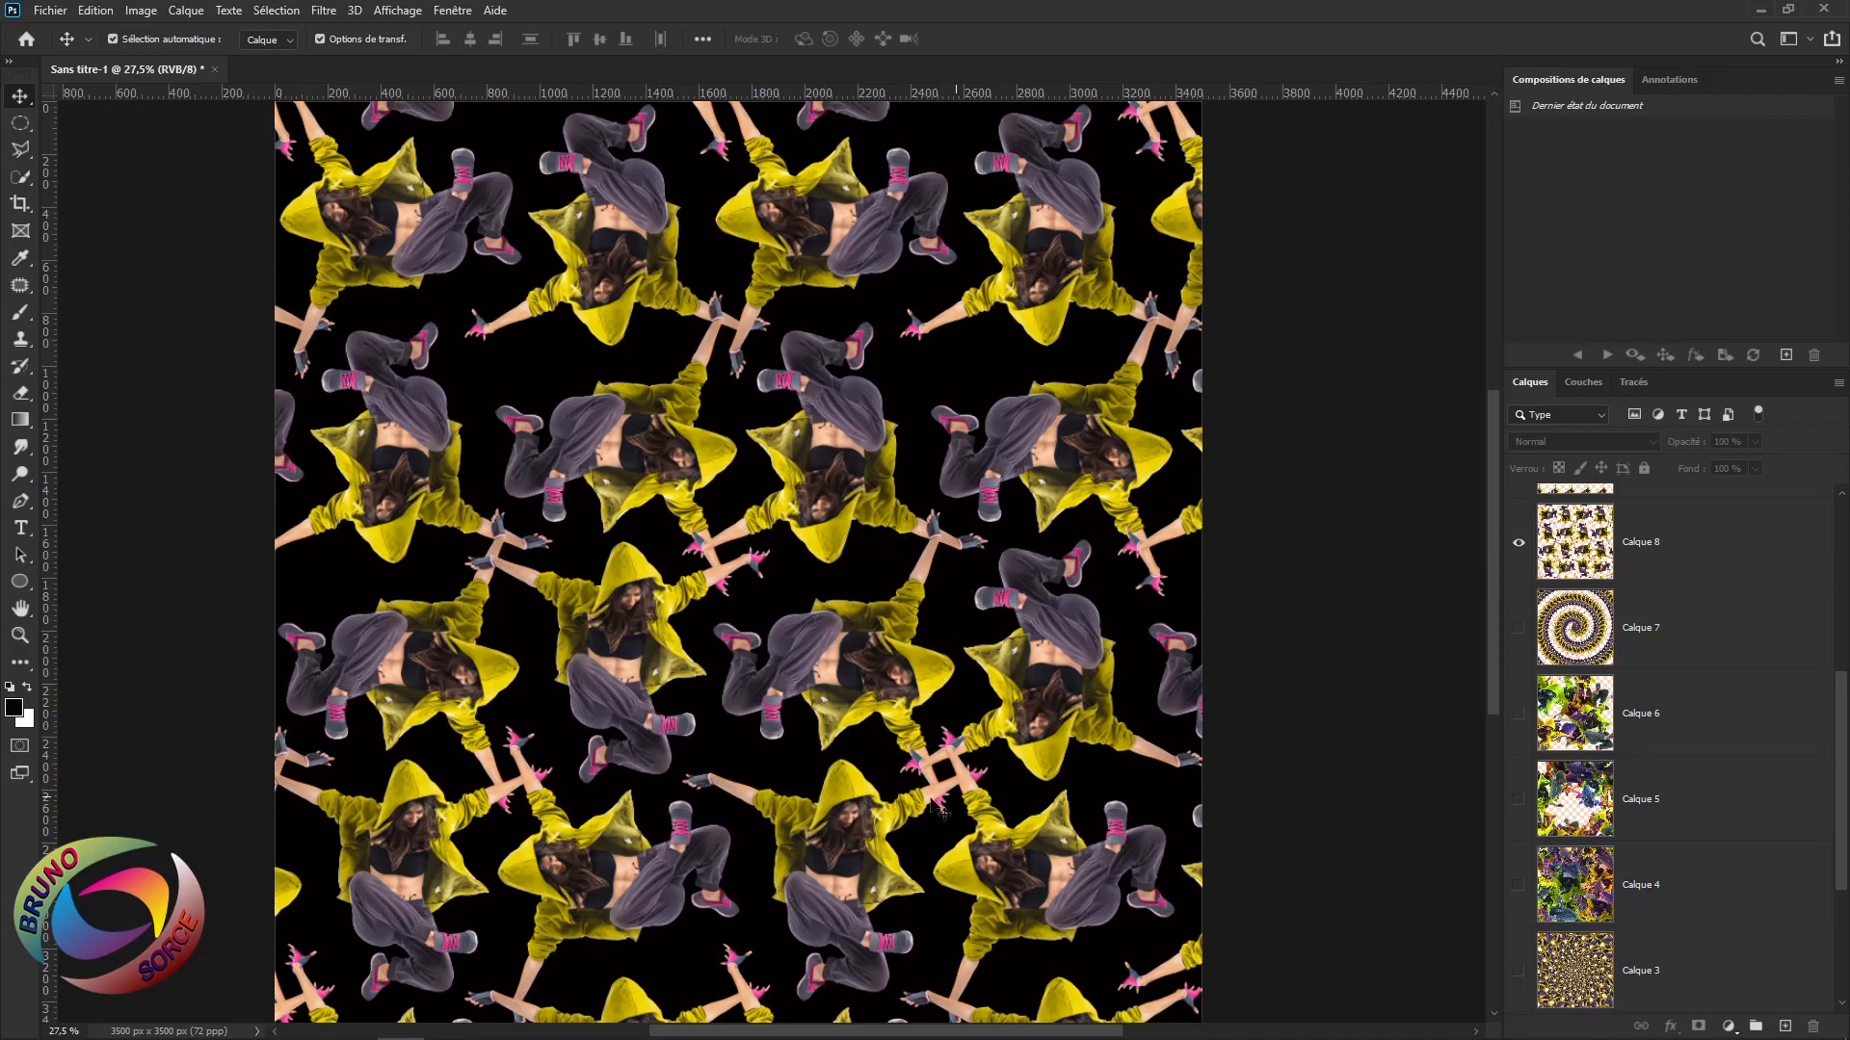
{"action": "scroll", "coordinate": [1659, 590], "scroll_direction": "up", "scroll_amount": 2}
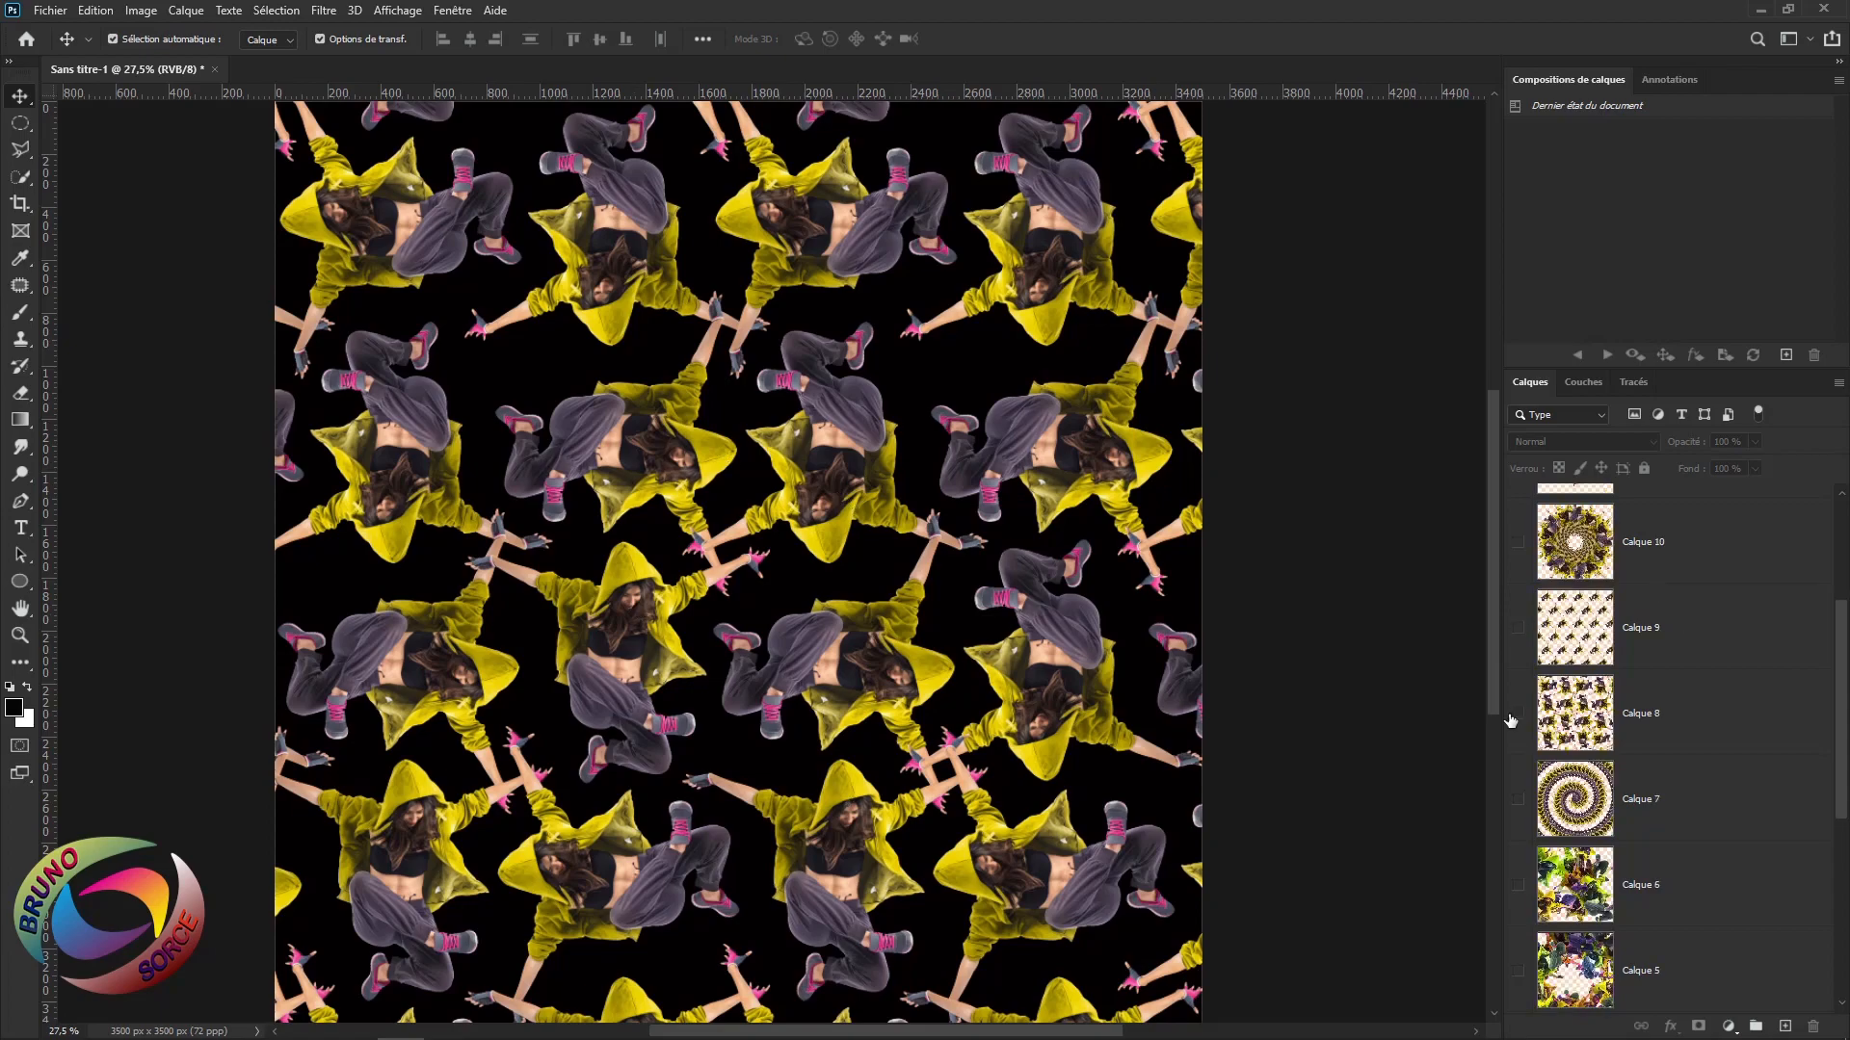
{"action": "left_click", "coordinate": [1516, 714]}
{"action": "left_click", "coordinate": [1518, 629]}
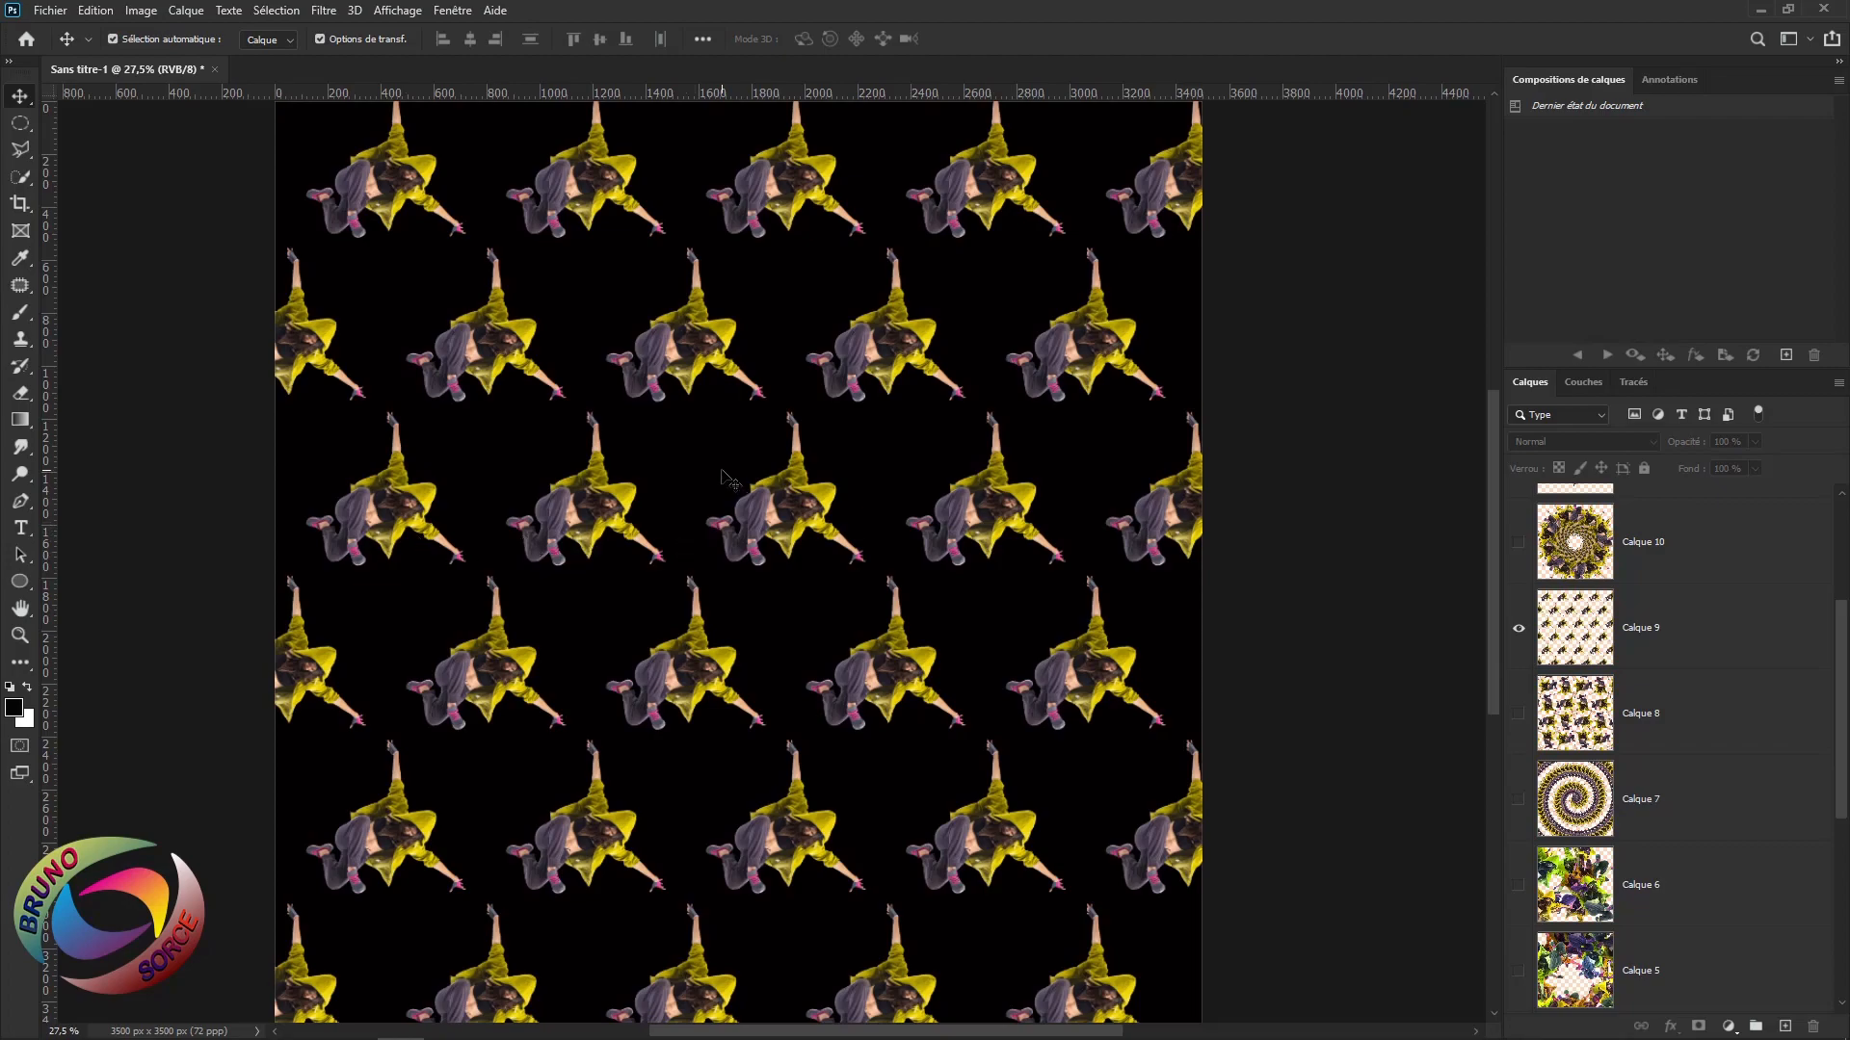
{"action": "left_click", "coordinate": [1519, 631]}
{"action": "left_click", "coordinate": [1516, 542]}
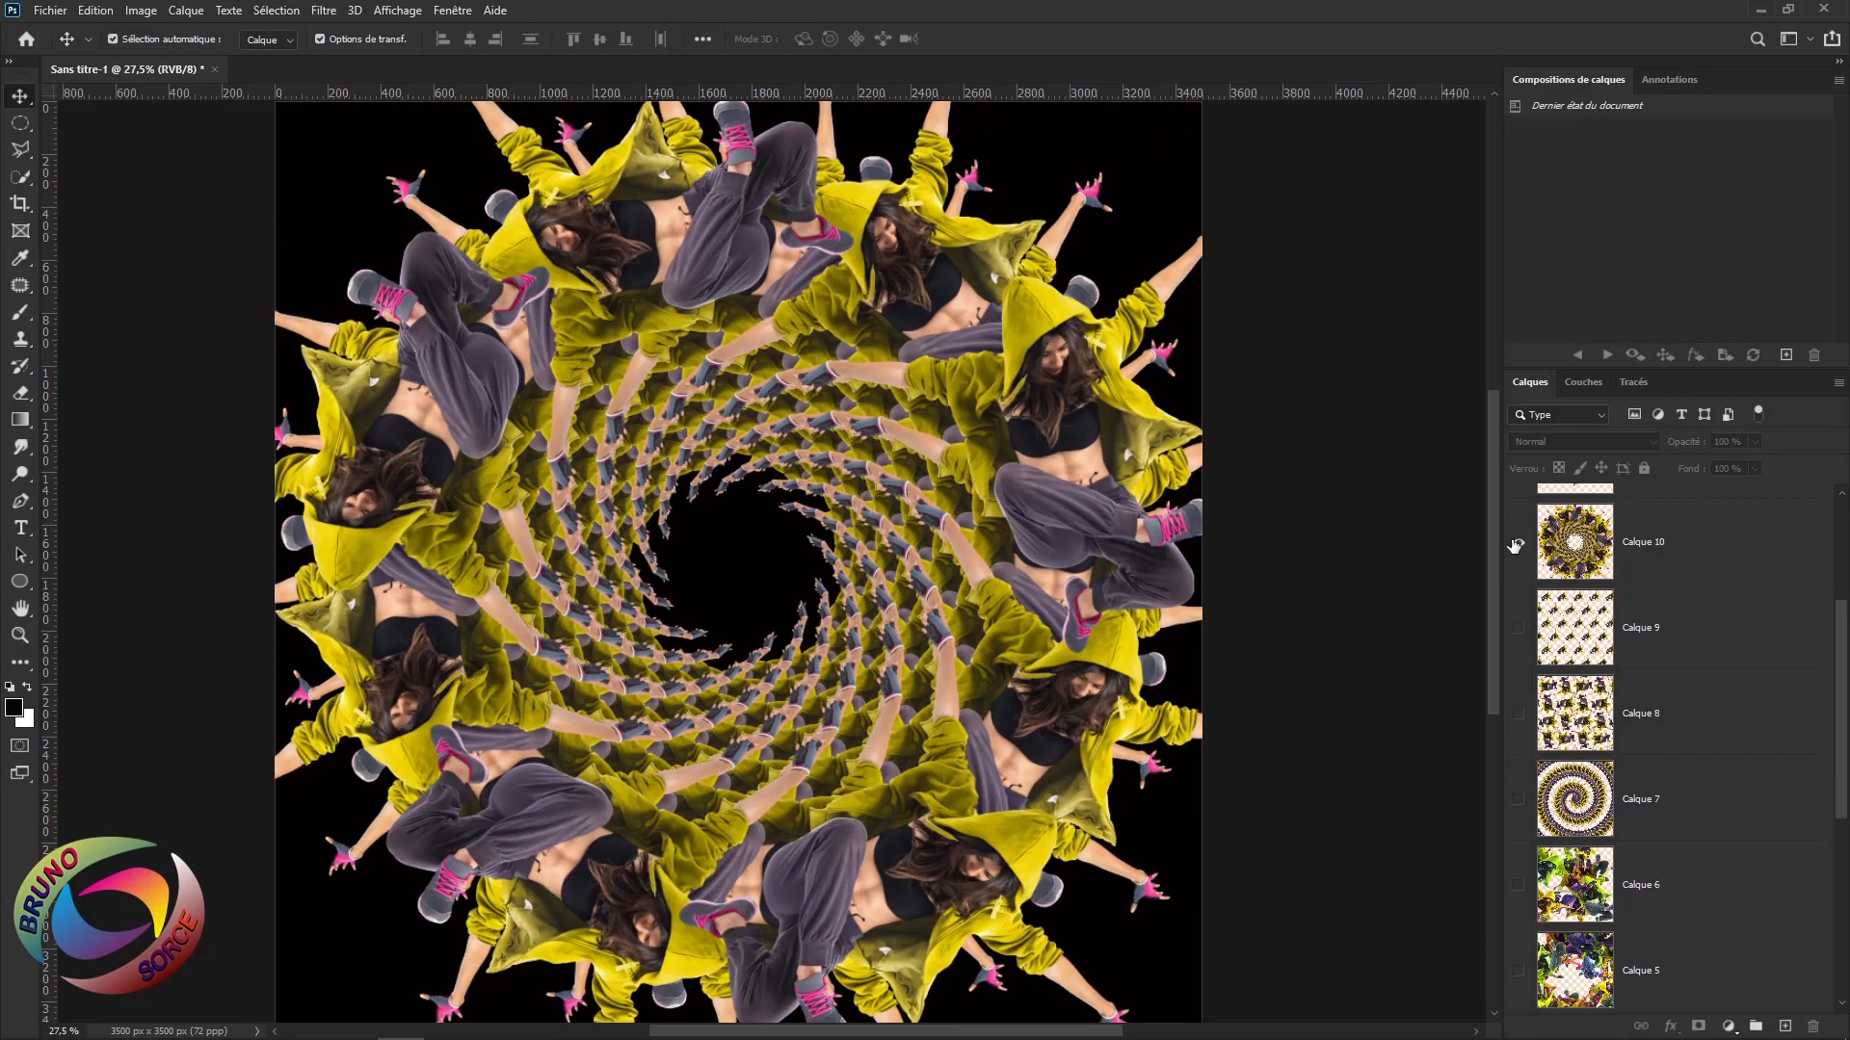
{"action": "scroll", "coordinate": [1700, 606], "scroll_direction": "up", "scroll_amount": 2}
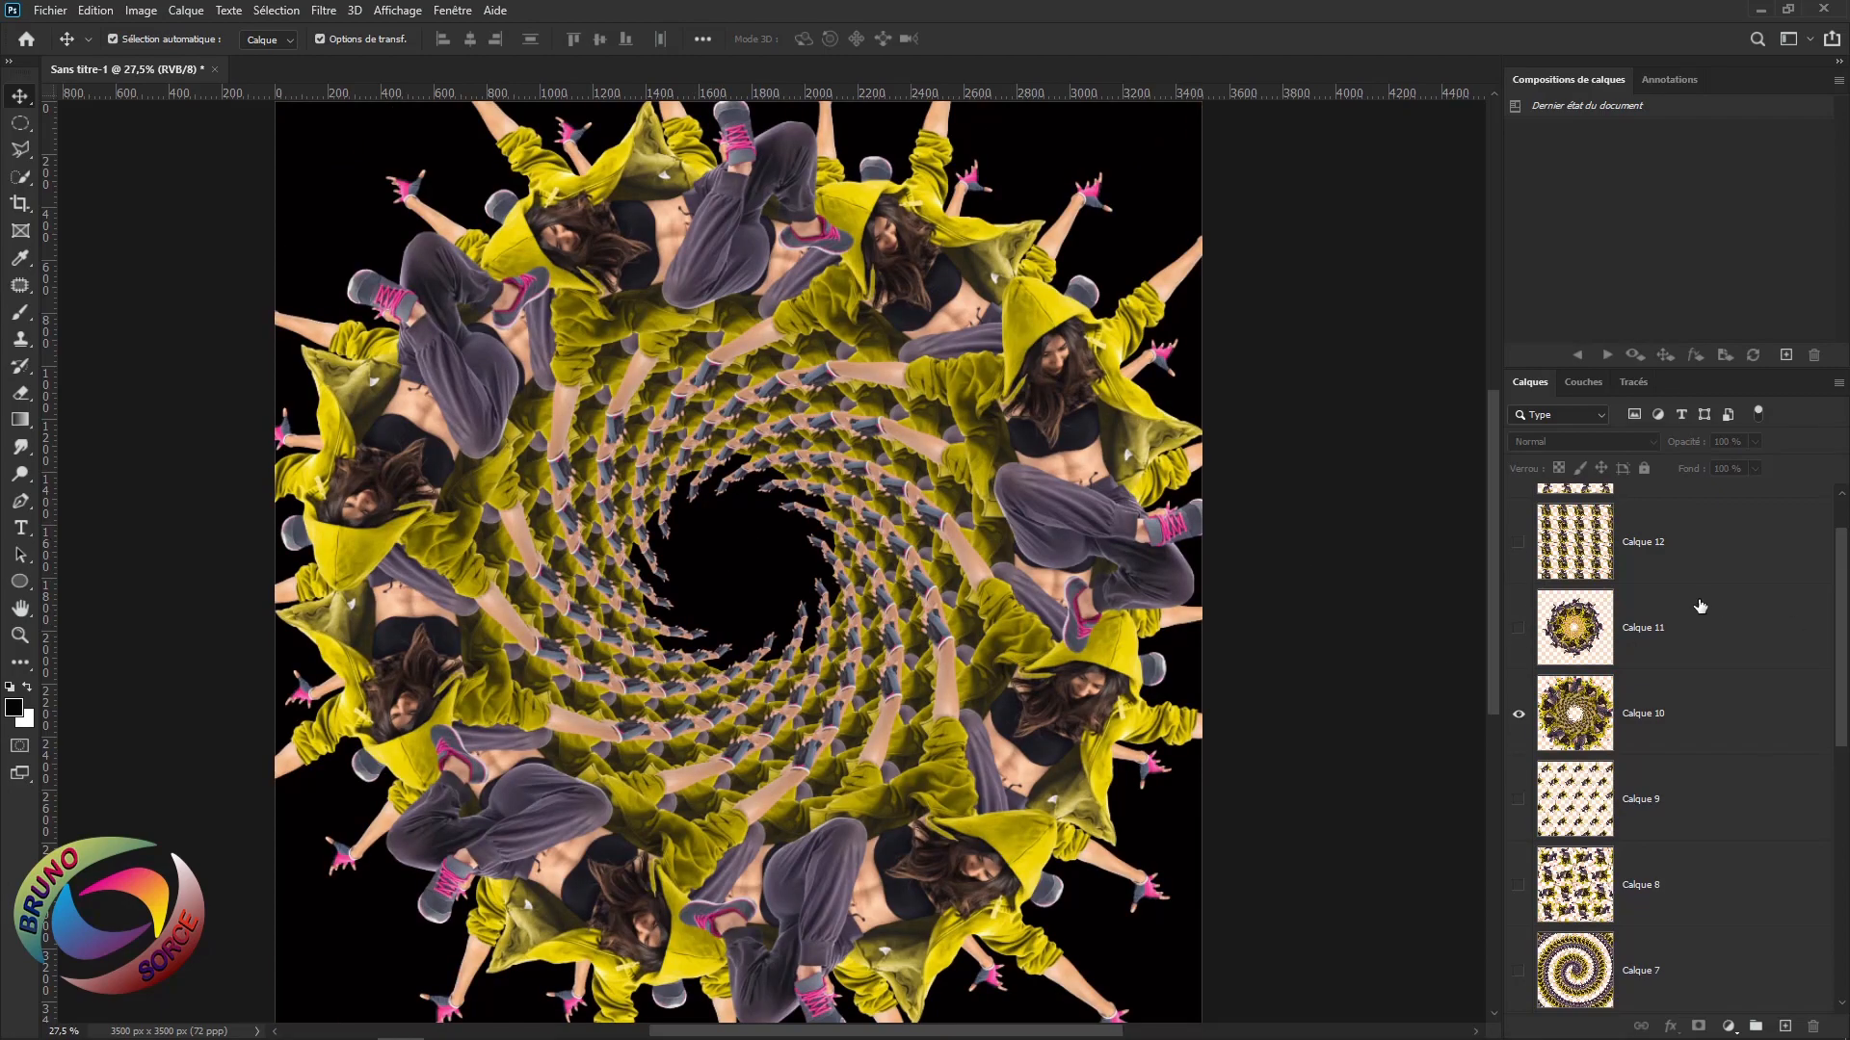
{"action": "left_click", "coordinate": [1520, 714]}
Preview the pattern on Calque 12, and show Calque 13 in its place
{"action": "left_click", "coordinate": [1519, 545]}
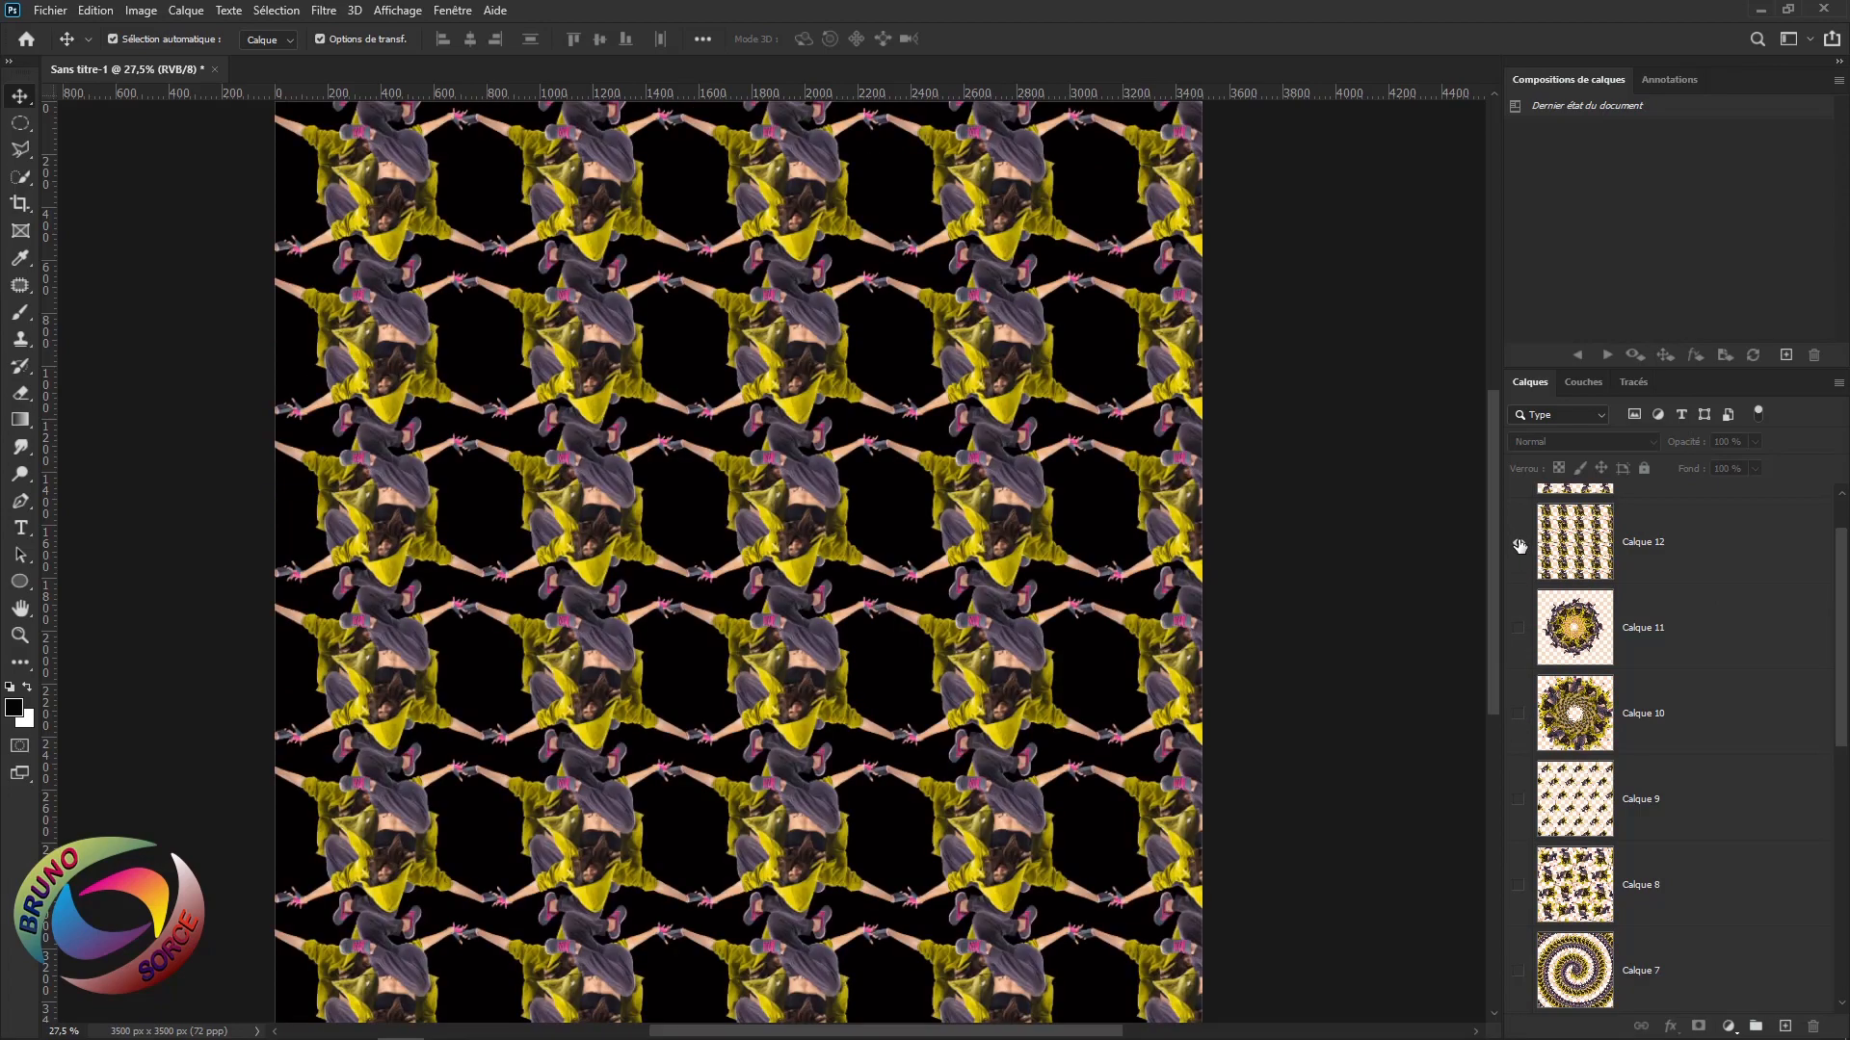
{"action": "scroll", "coordinate": [1518, 541], "scroll_direction": "up", "scroll_amount": 1}
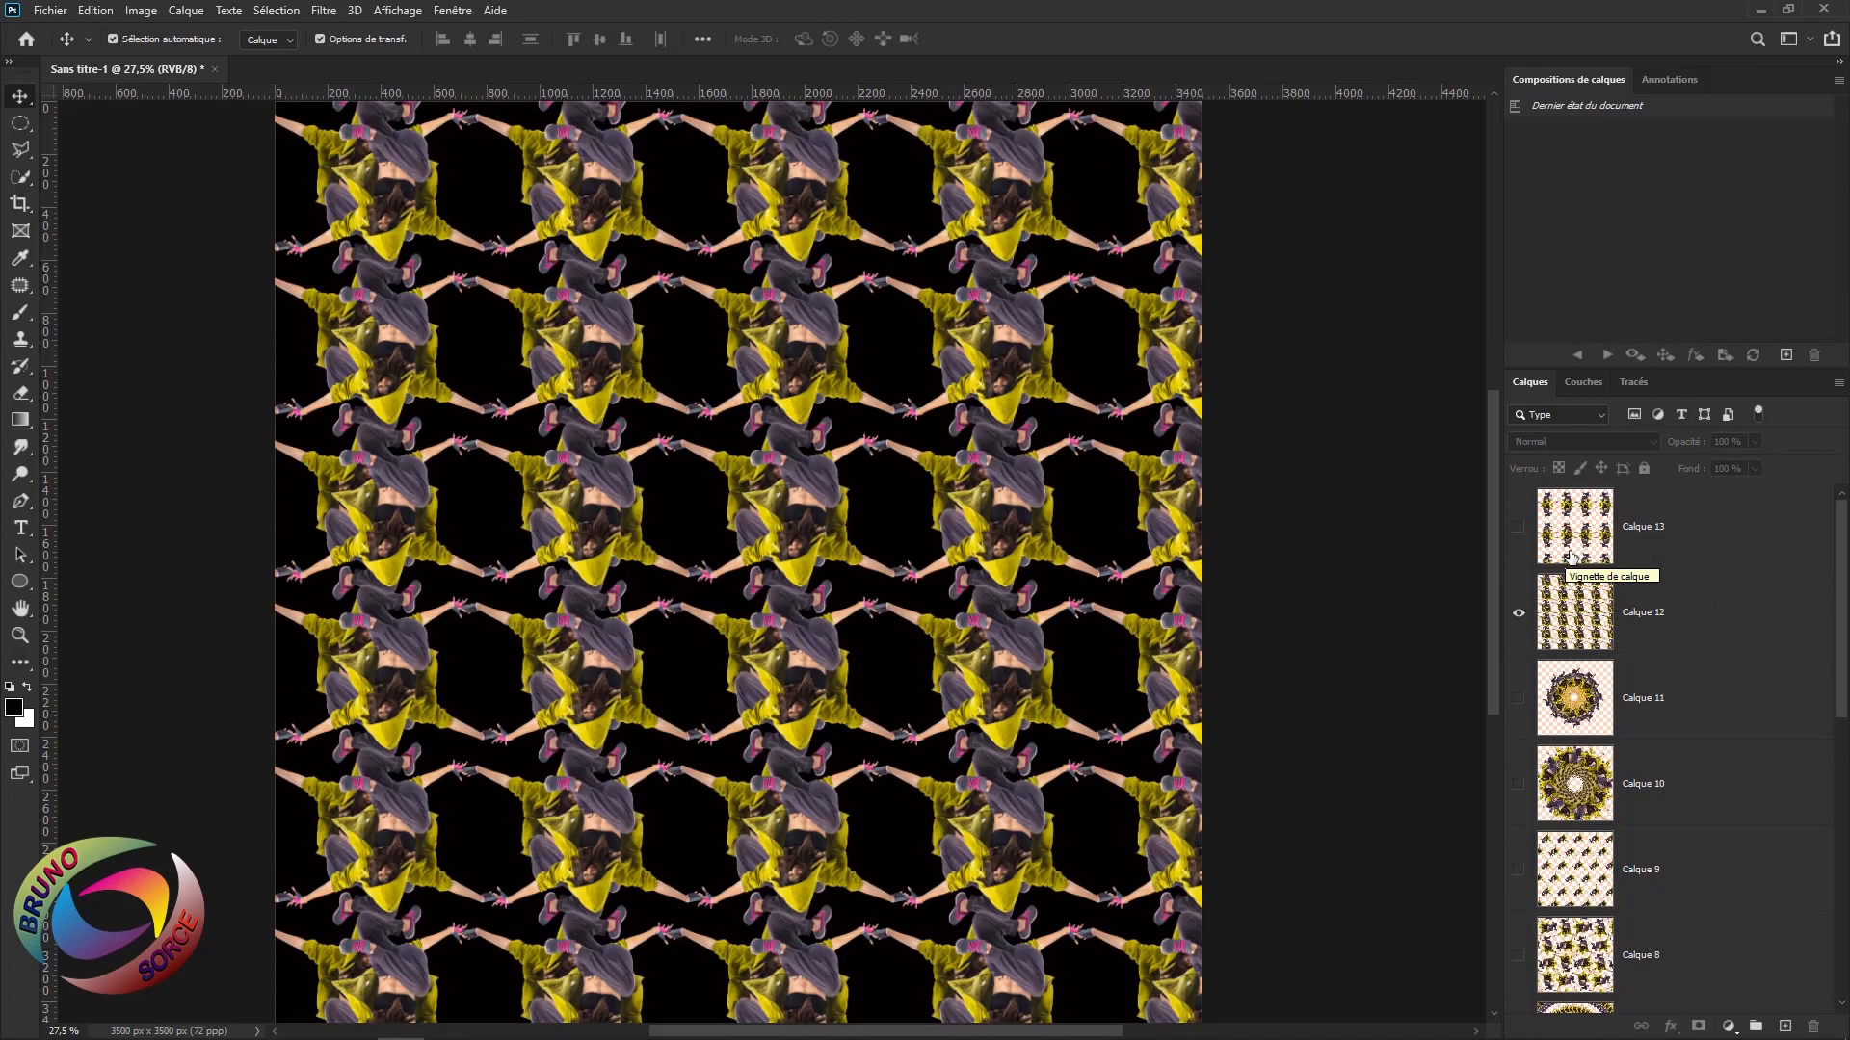
{"action": "left_click", "coordinate": [1517, 528]}
{"action": "left_click", "coordinate": [1521, 619]}
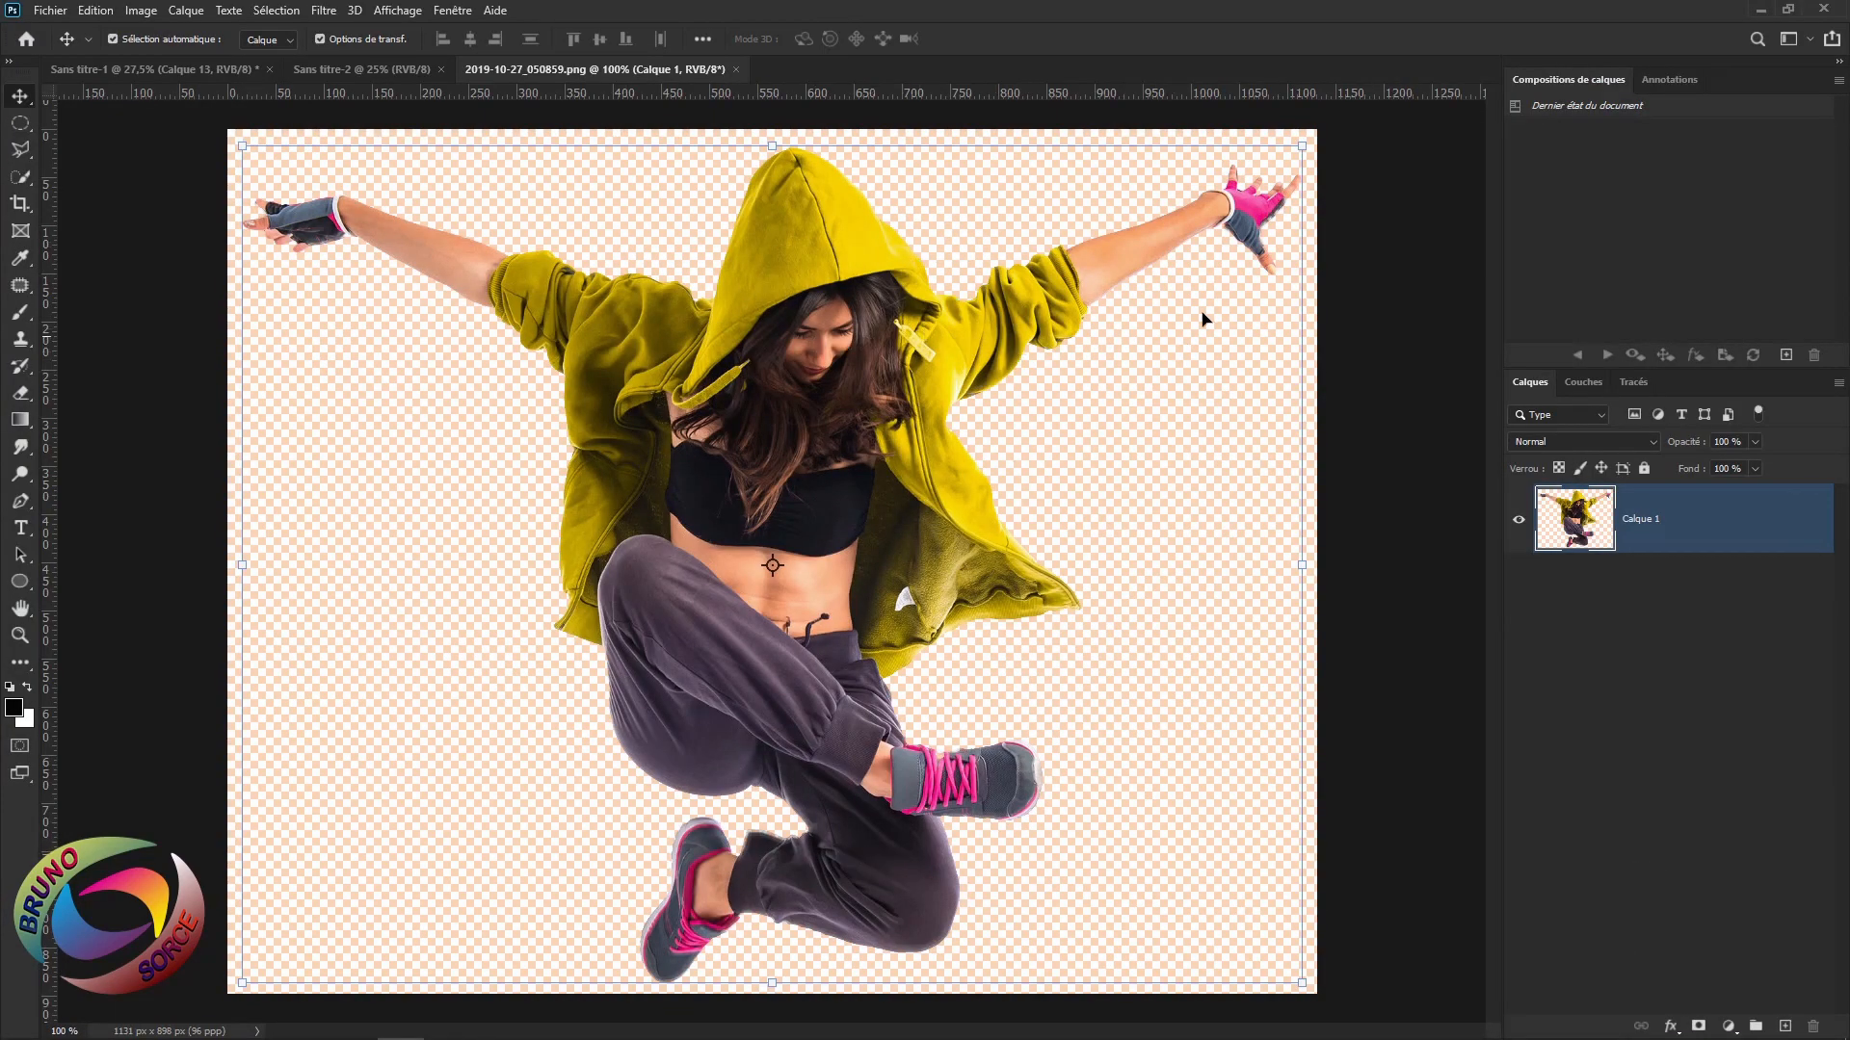
Scale the dancer cutout down to about half its size and place it near the middle of the canvas
{"action": "left_click_drag", "start_coordinate": [1303, 143], "coordinate": [770, 513]}
{"action": "left_click_drag", "start_coordinate": [544, 688], "coordinate": [813, 522]}
{"action": "key", "text": "Return"}
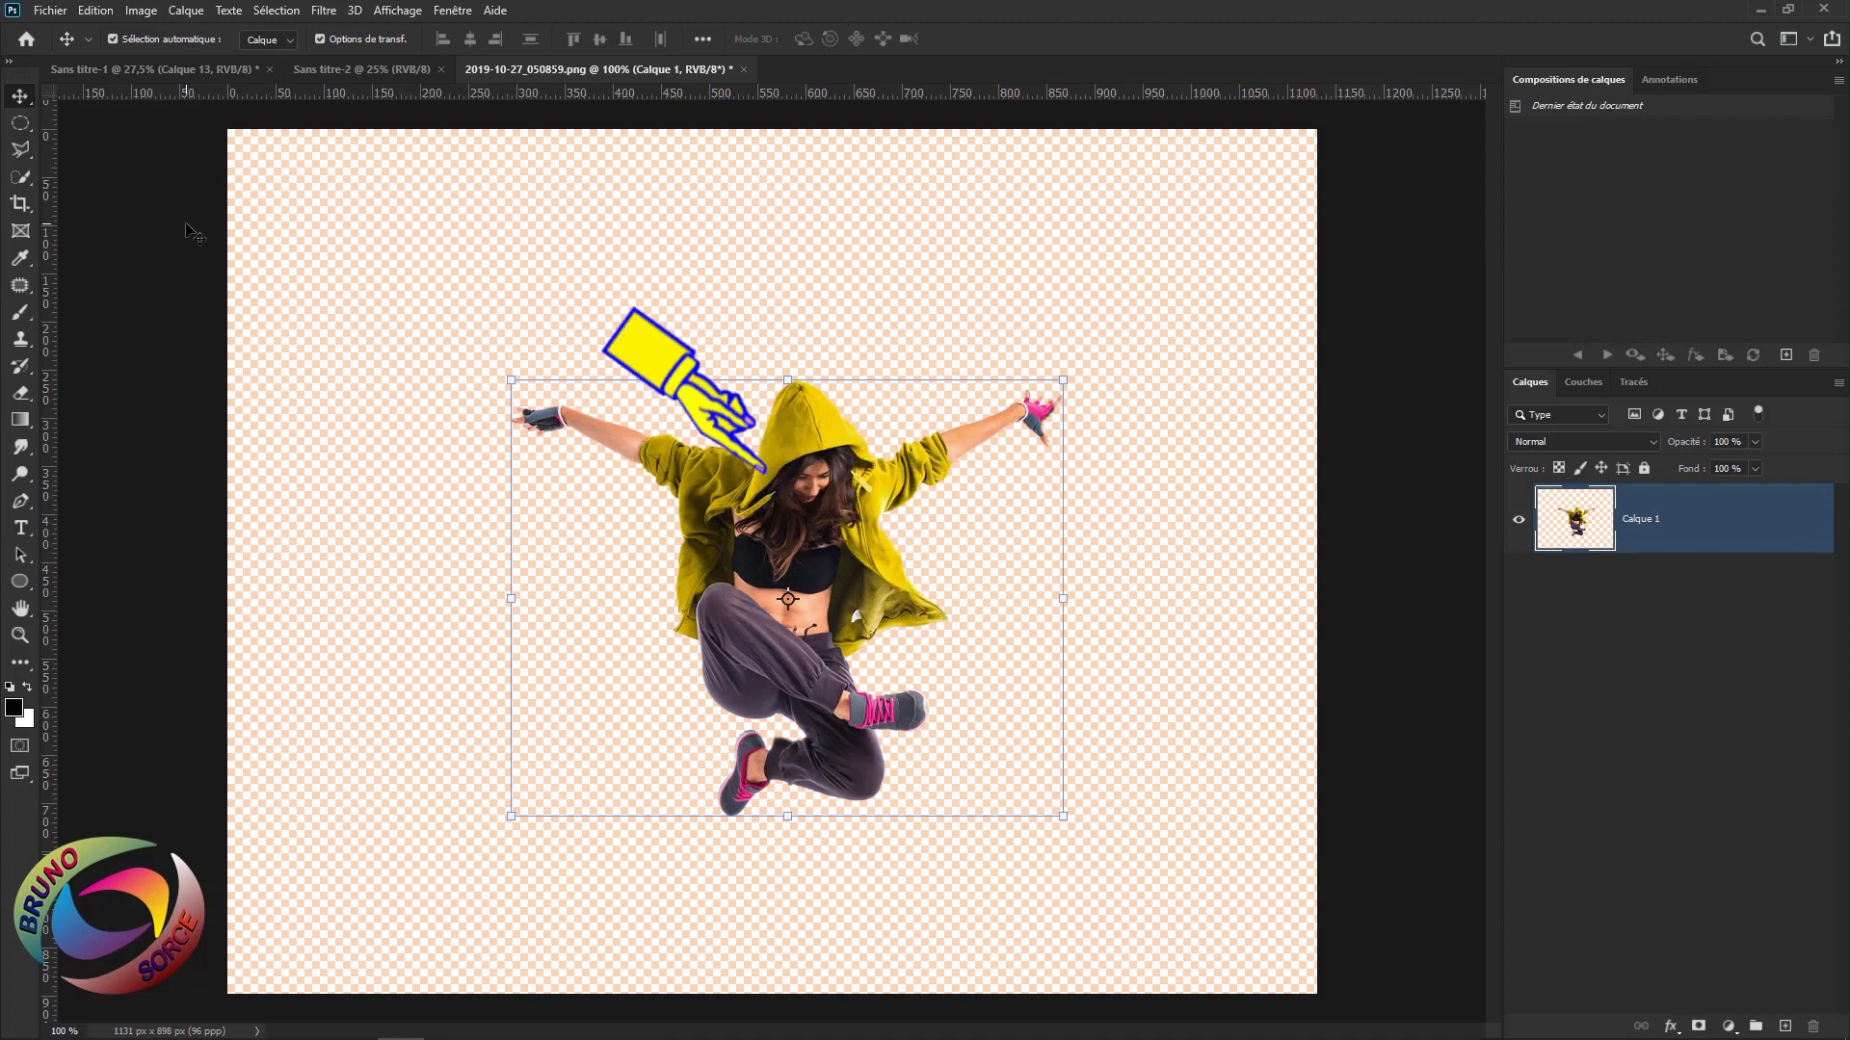
Define the reduced dancer image as a pattern, keeping the name 2019-10-27_050859.png
{"action": "left_click", "coordinate": [95, 12]}
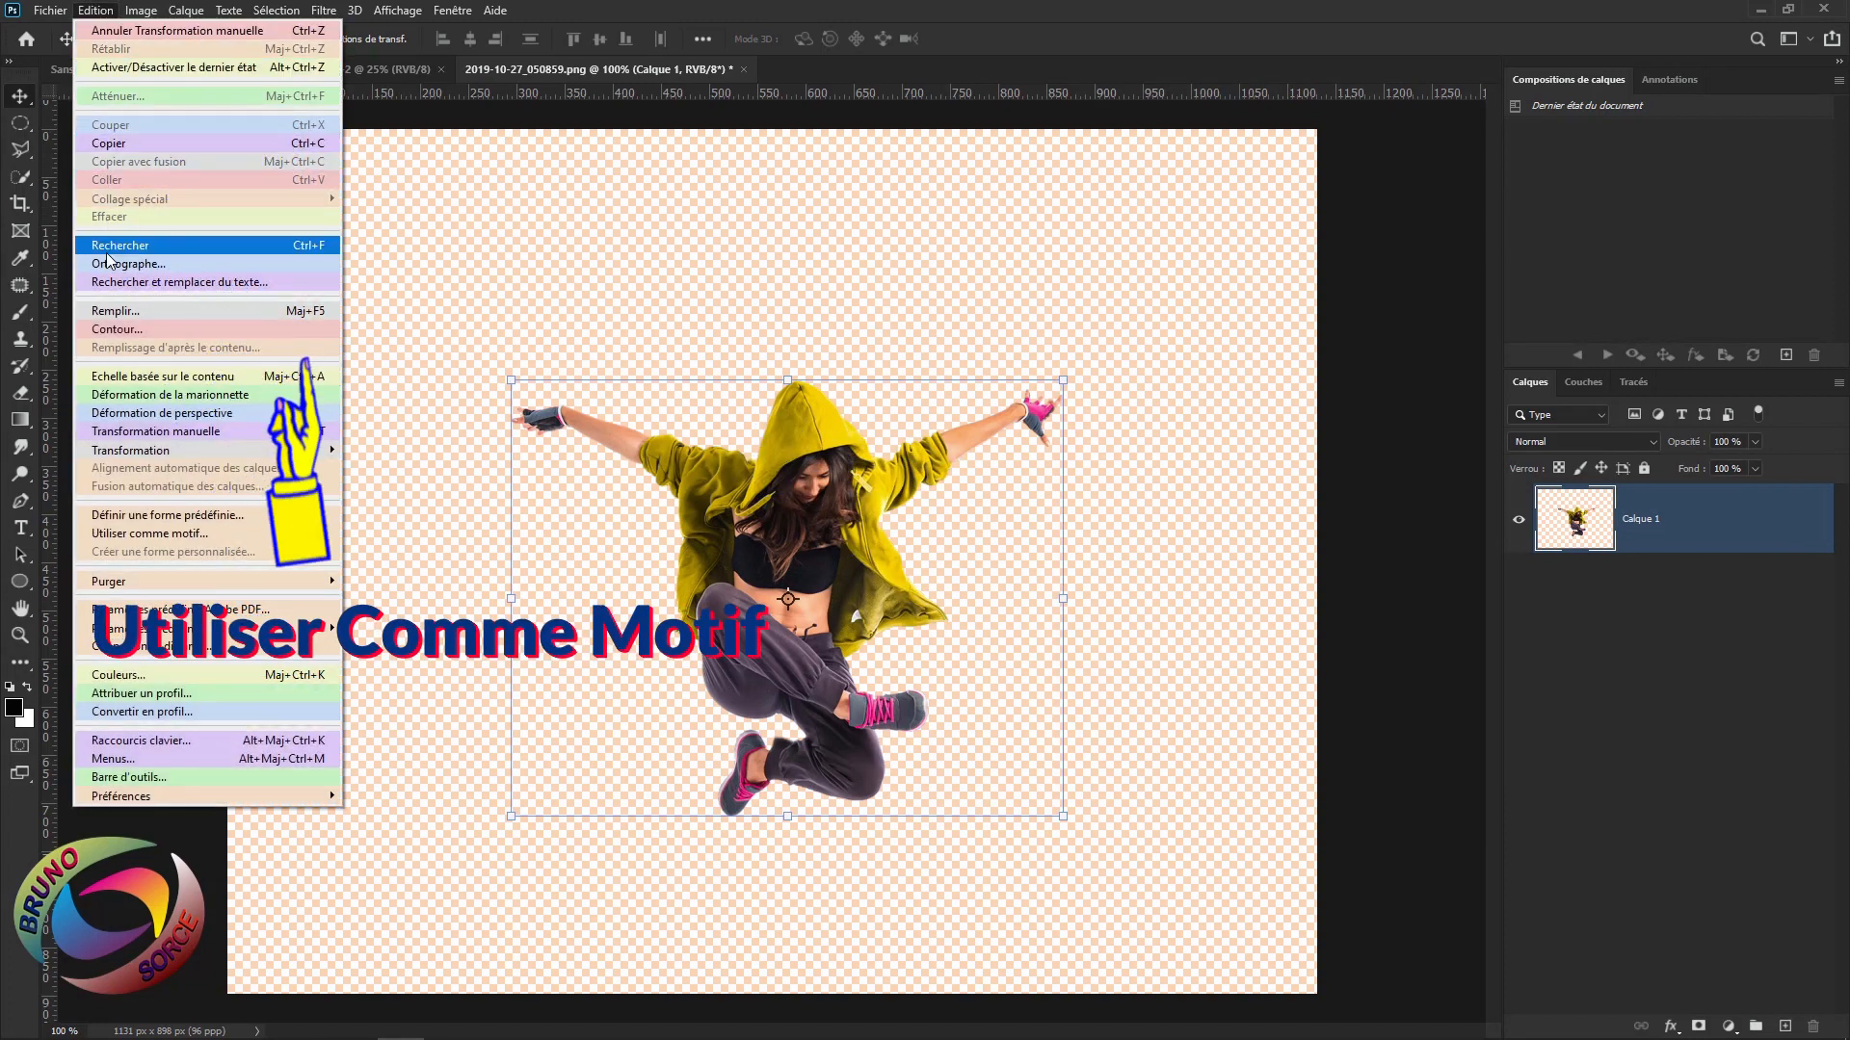
{"action": "left_click", "coordinate": [147, 535]}
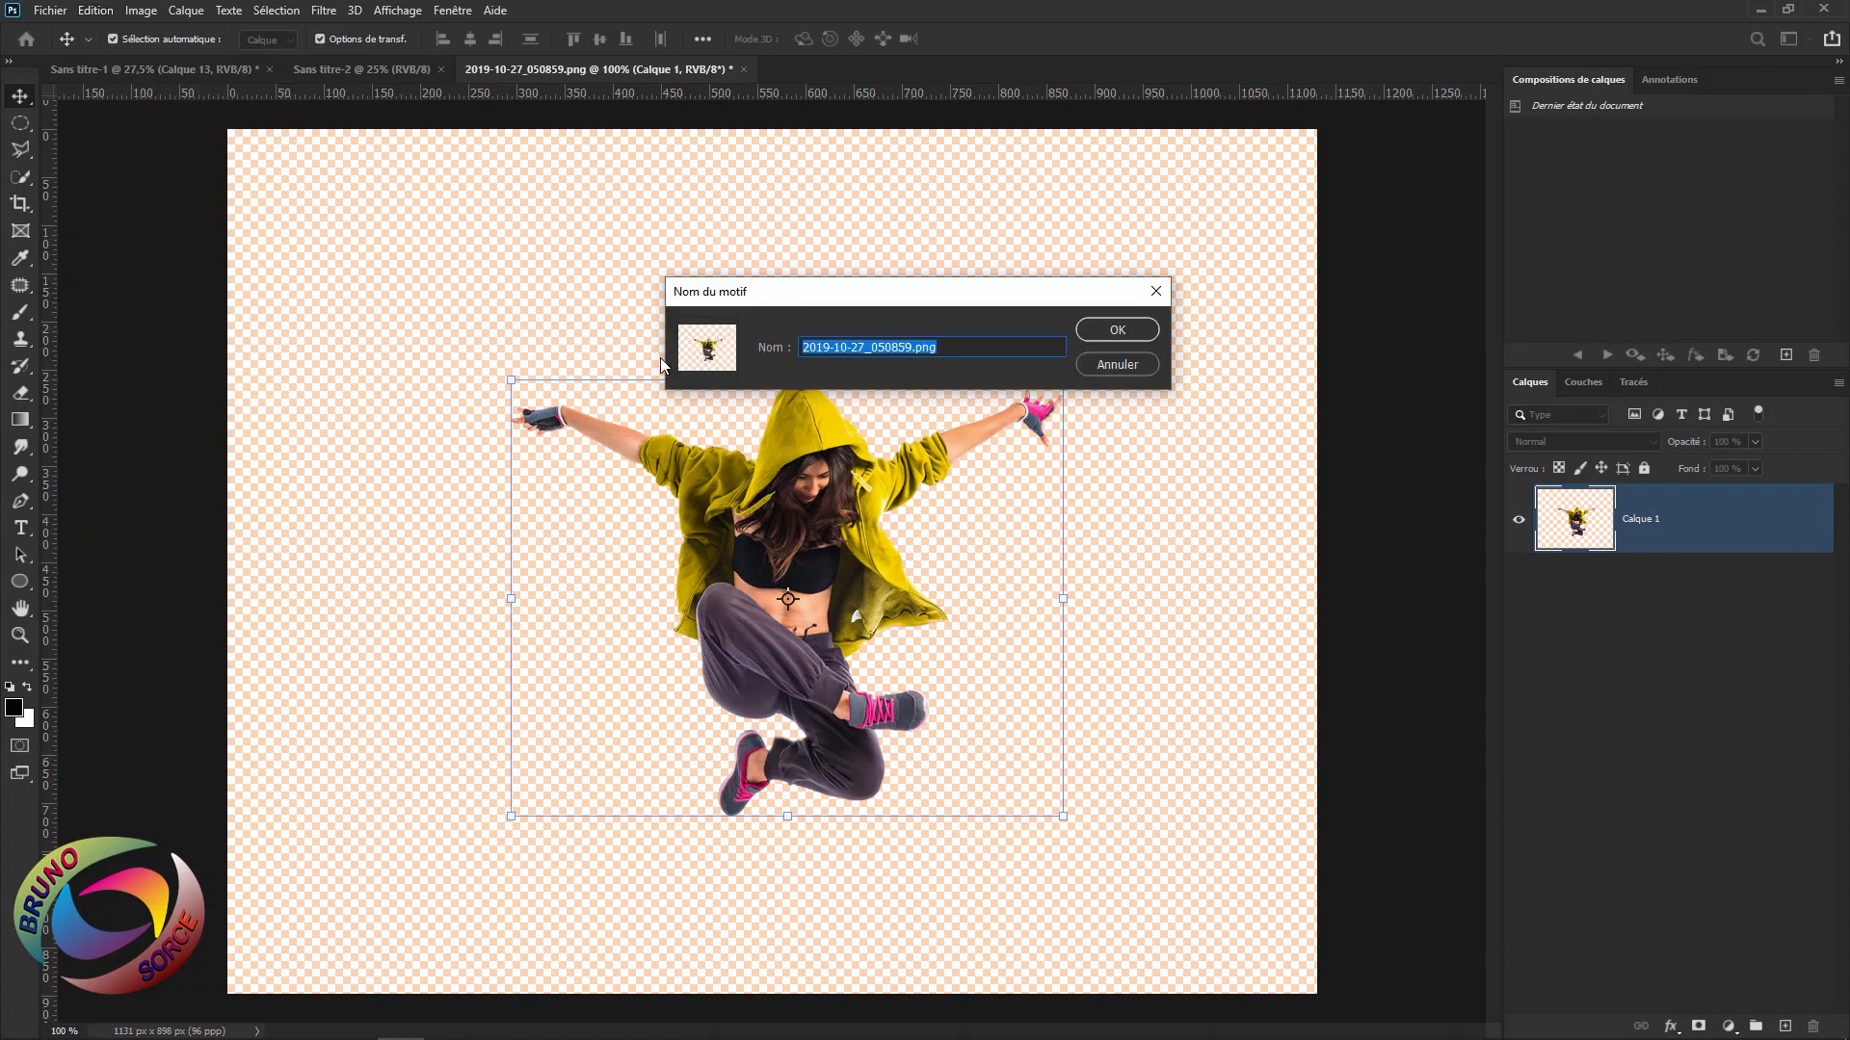
{"action": "left_click", "coordinate": [1120, 330]}
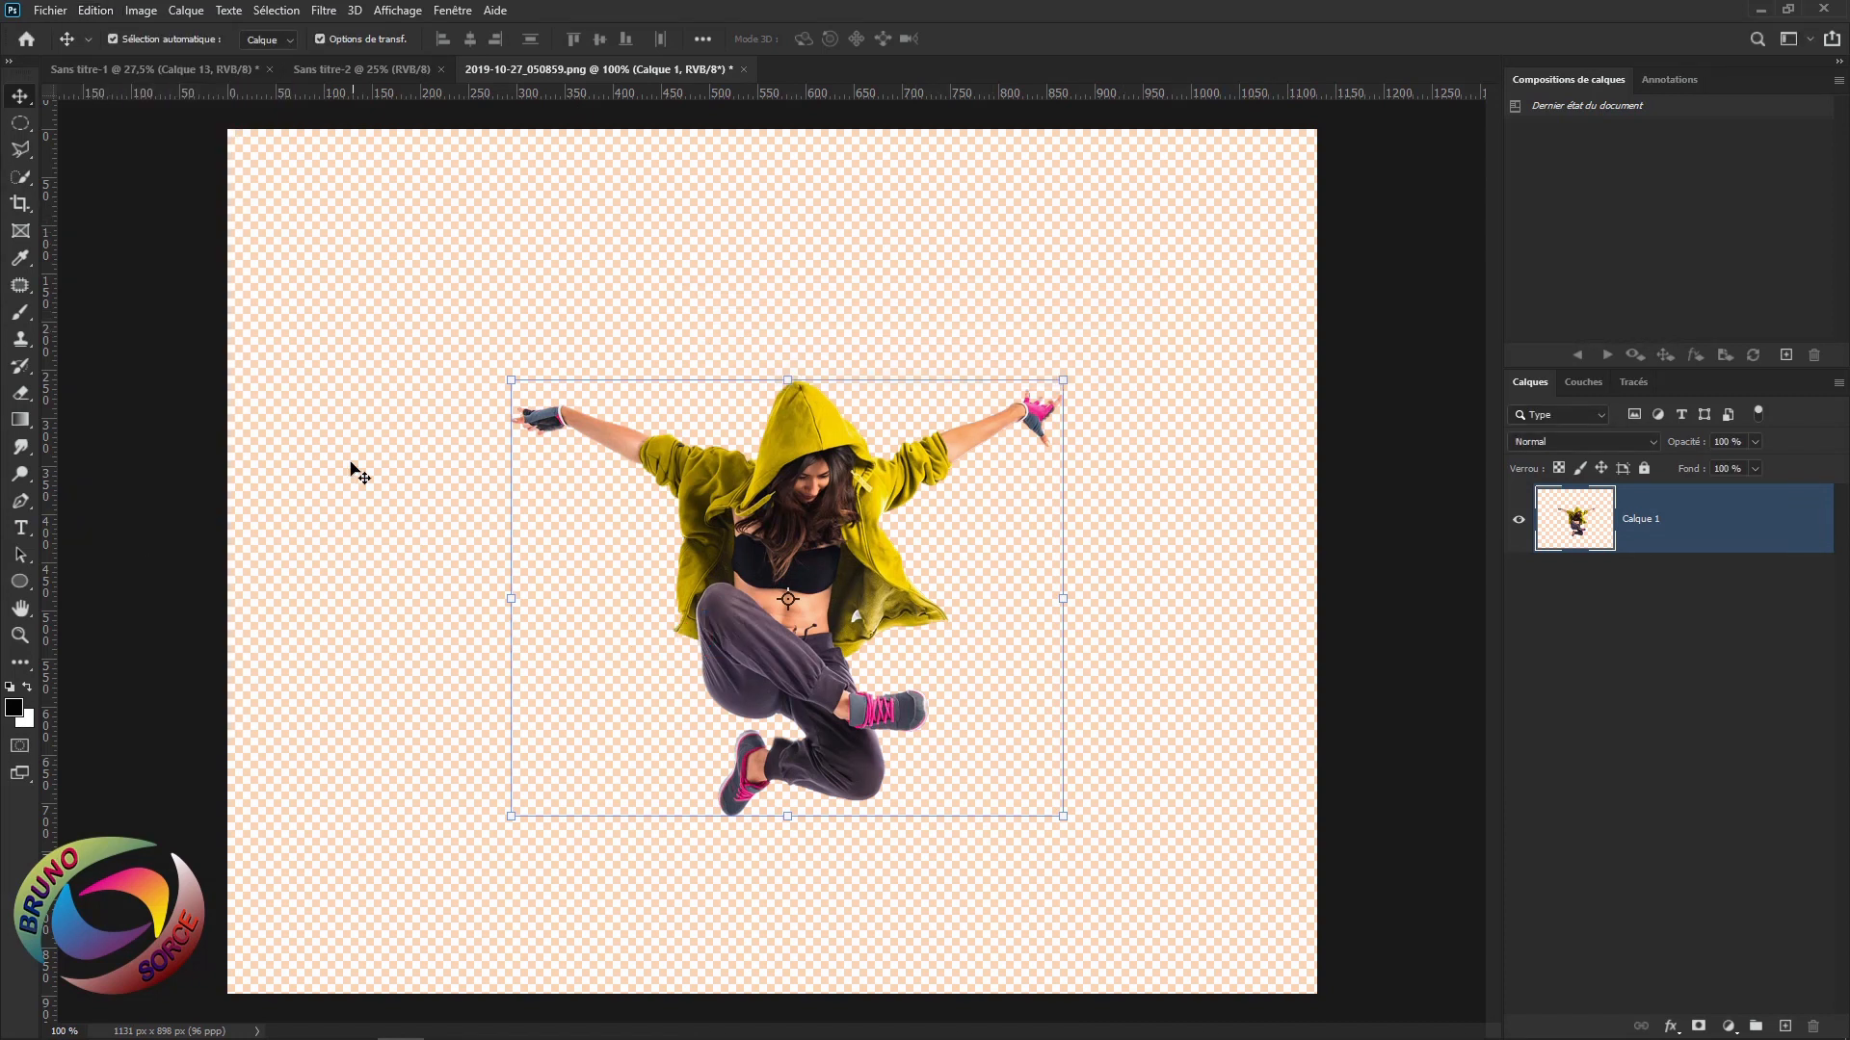
Add a new empty layer above the black background in the Sans titre-2 document
{"action": "left_click", "coordinate": [367, 70]}
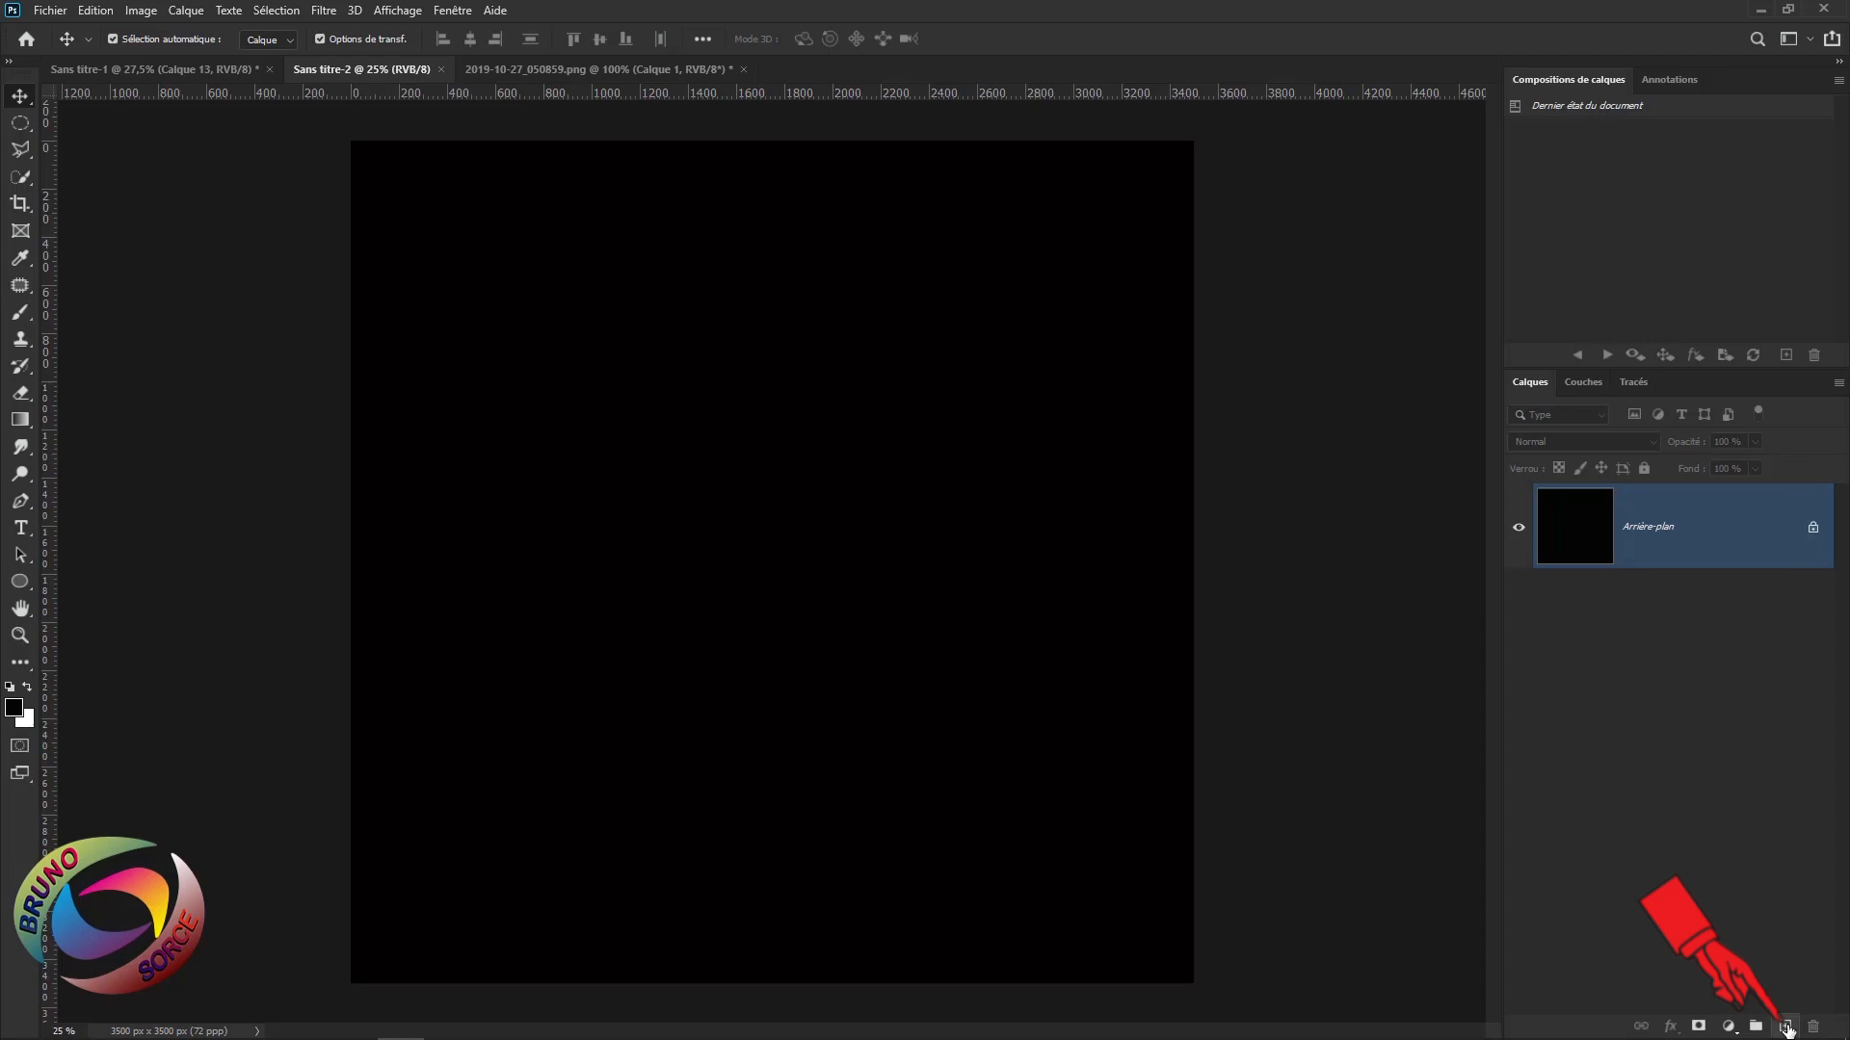
{"action": "left_click", "coordinate": [1787, 1027]}
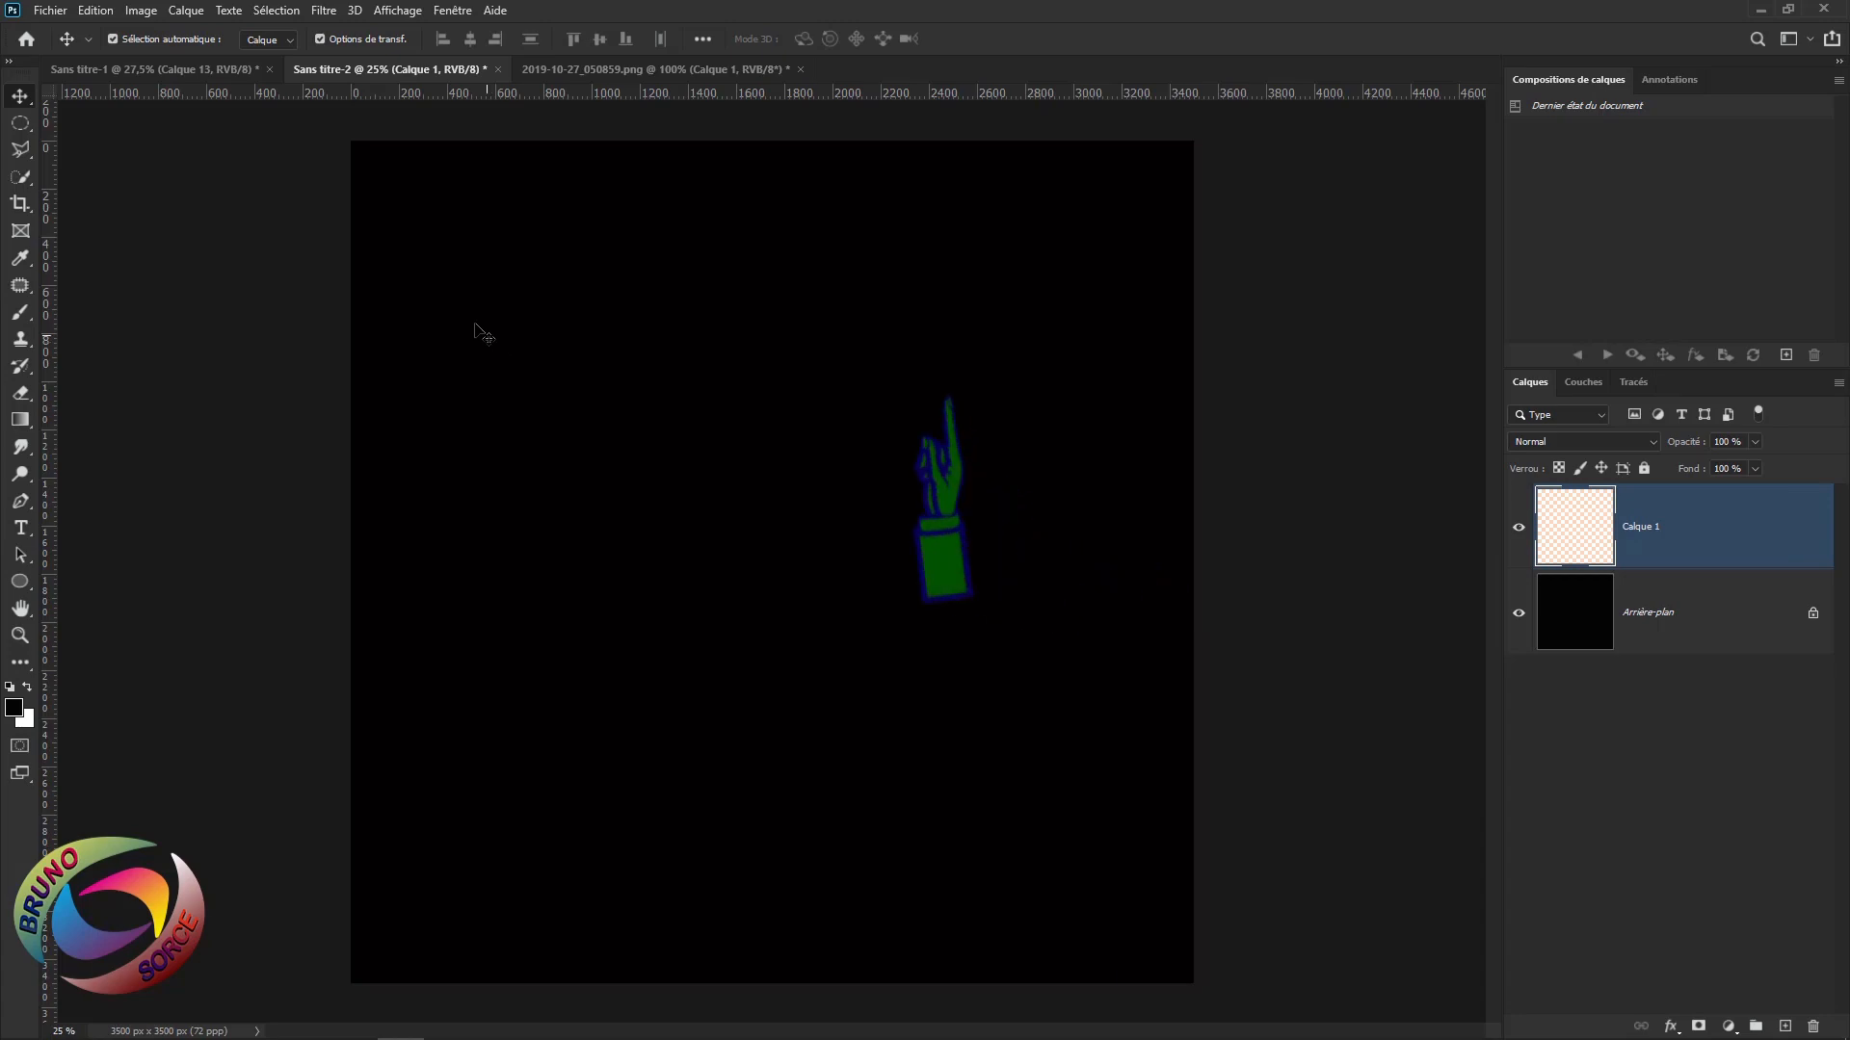
Start a Fill on the new layer with Motif as the fill content
{"action": "left_click", "coordinate": [95, 13]}
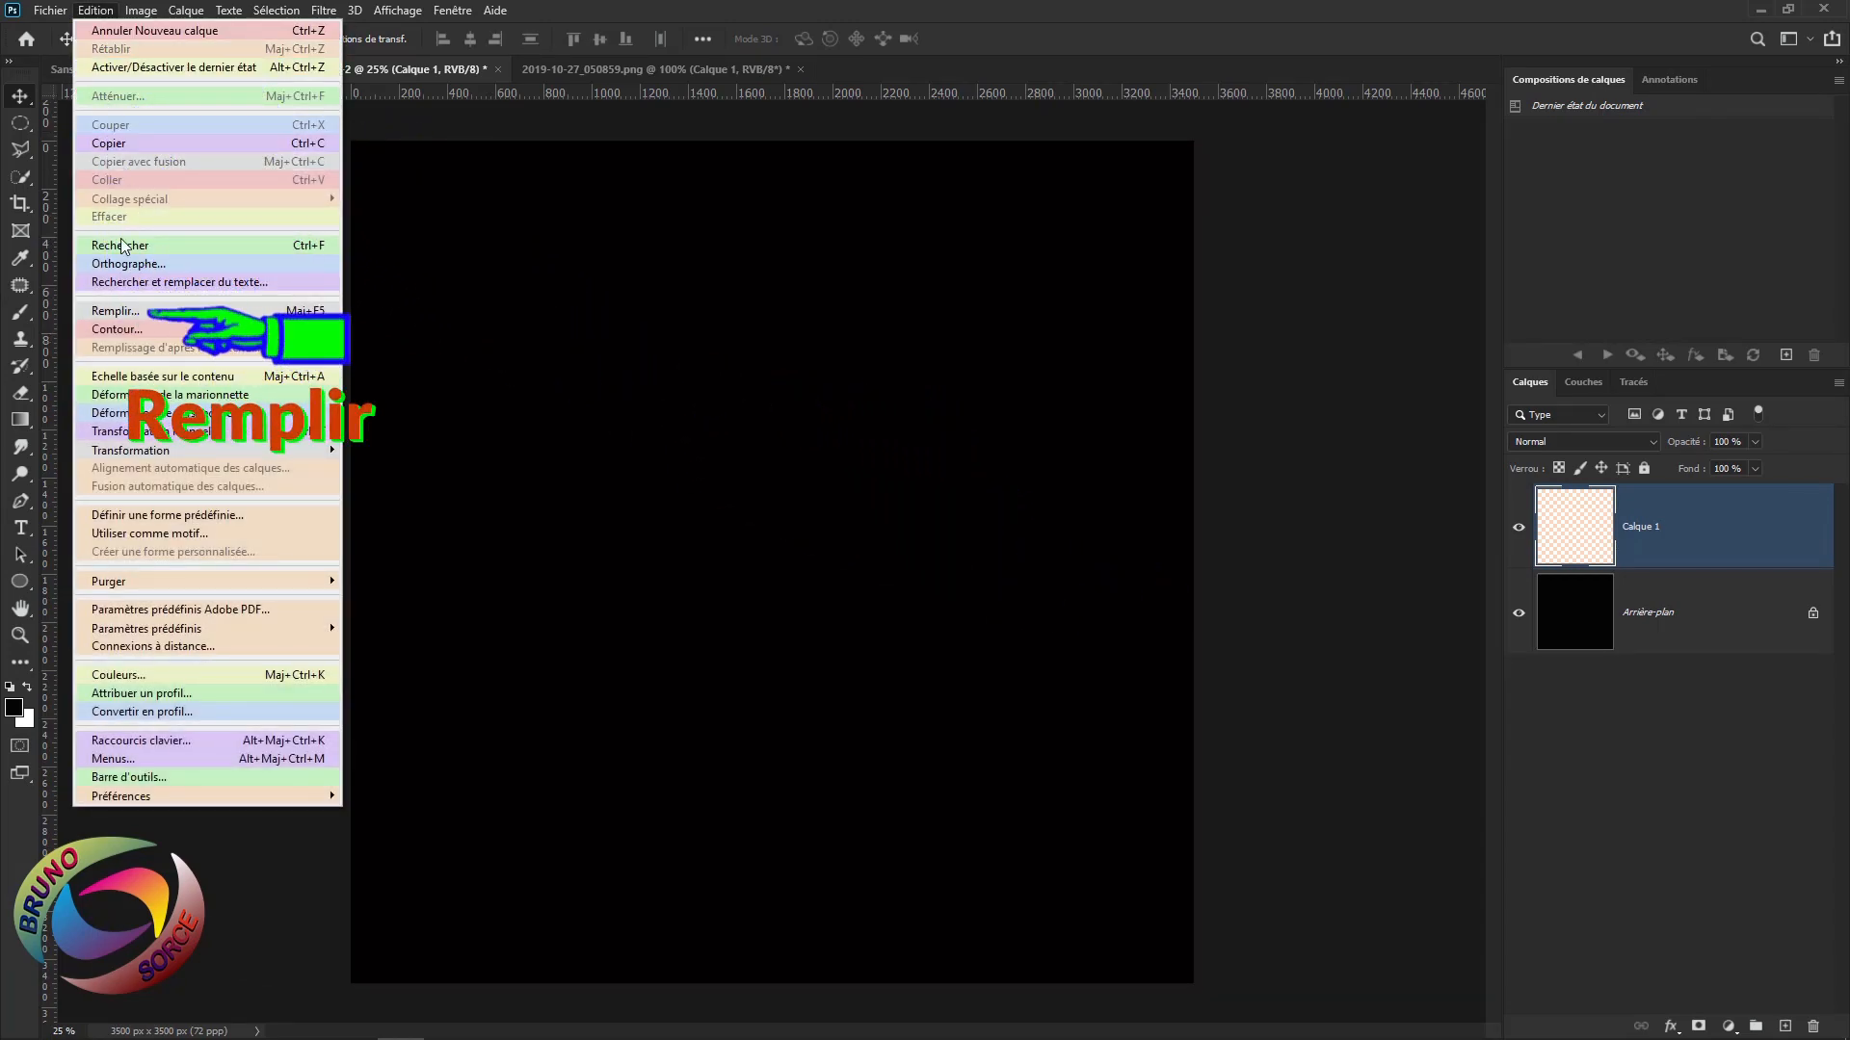
{"action": "left_click", "coordinate": [115, 311]}
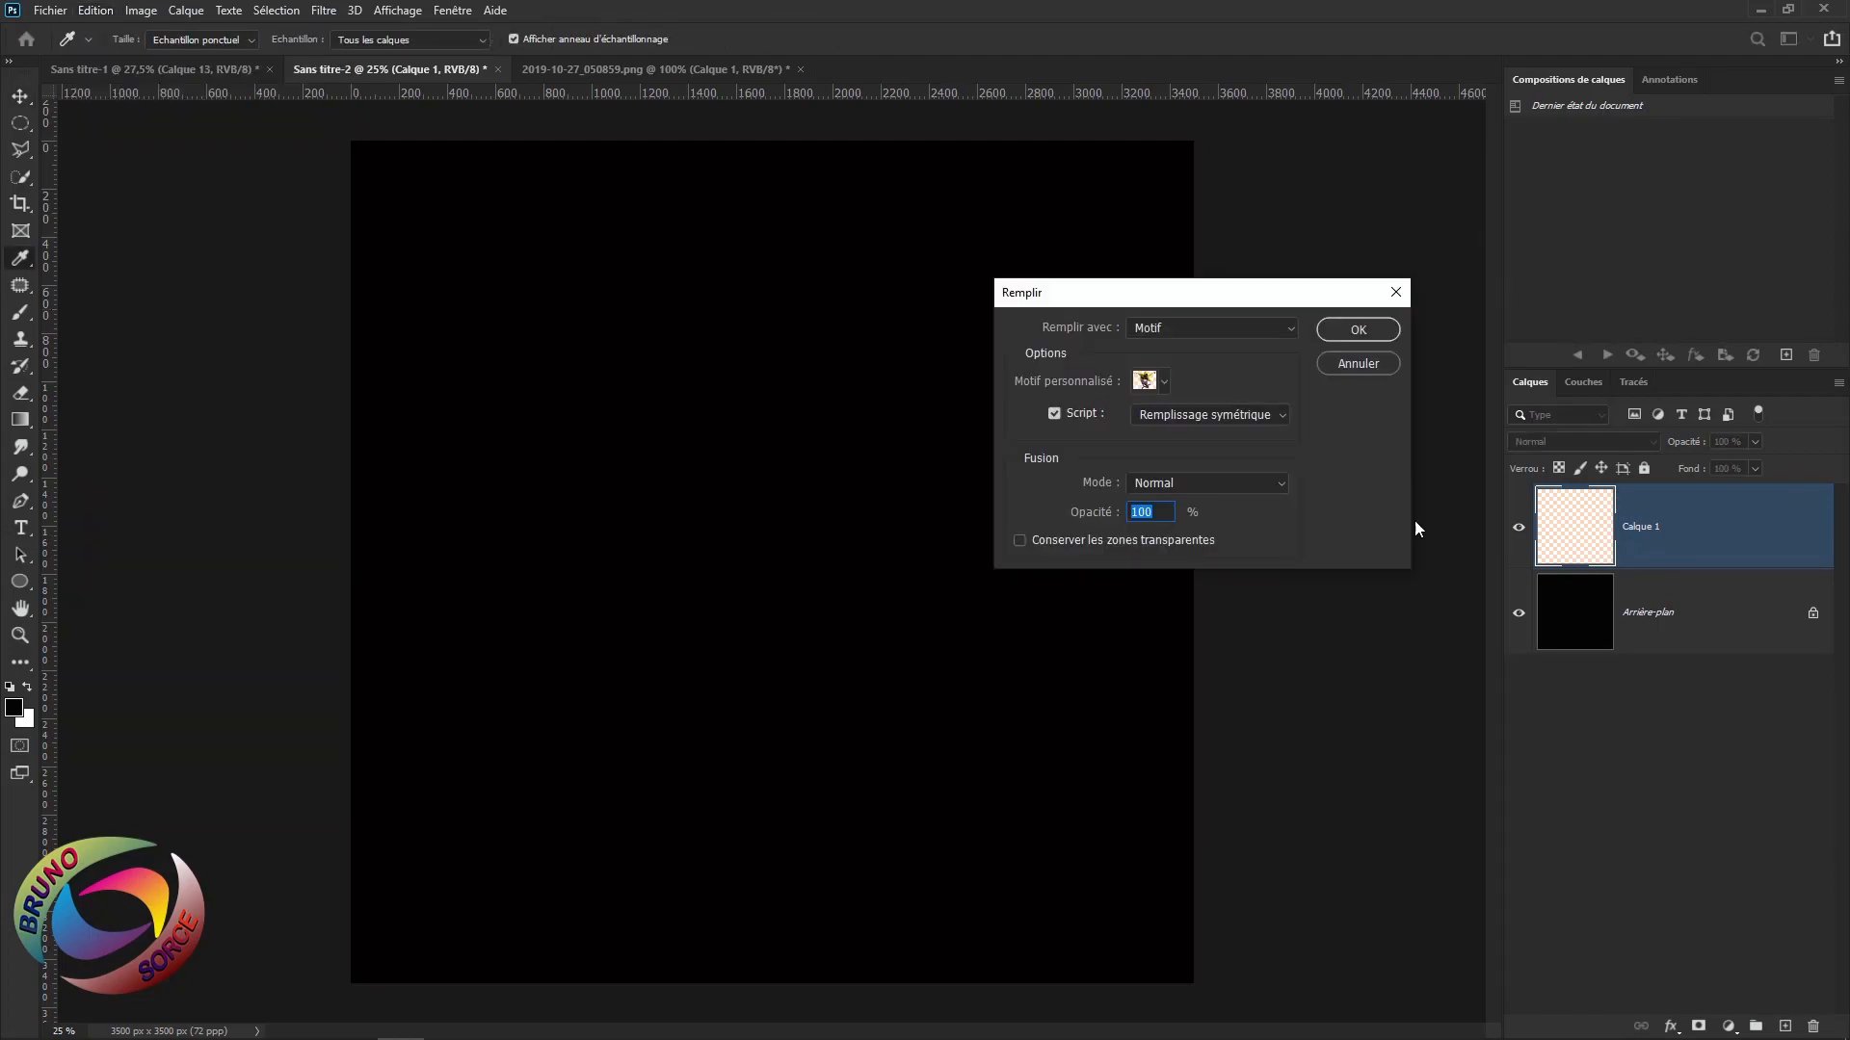
{"action": "left_click", "coordinate": [1289, 333]}
{"action": "left_click", "coordinate": [1159, 347]}
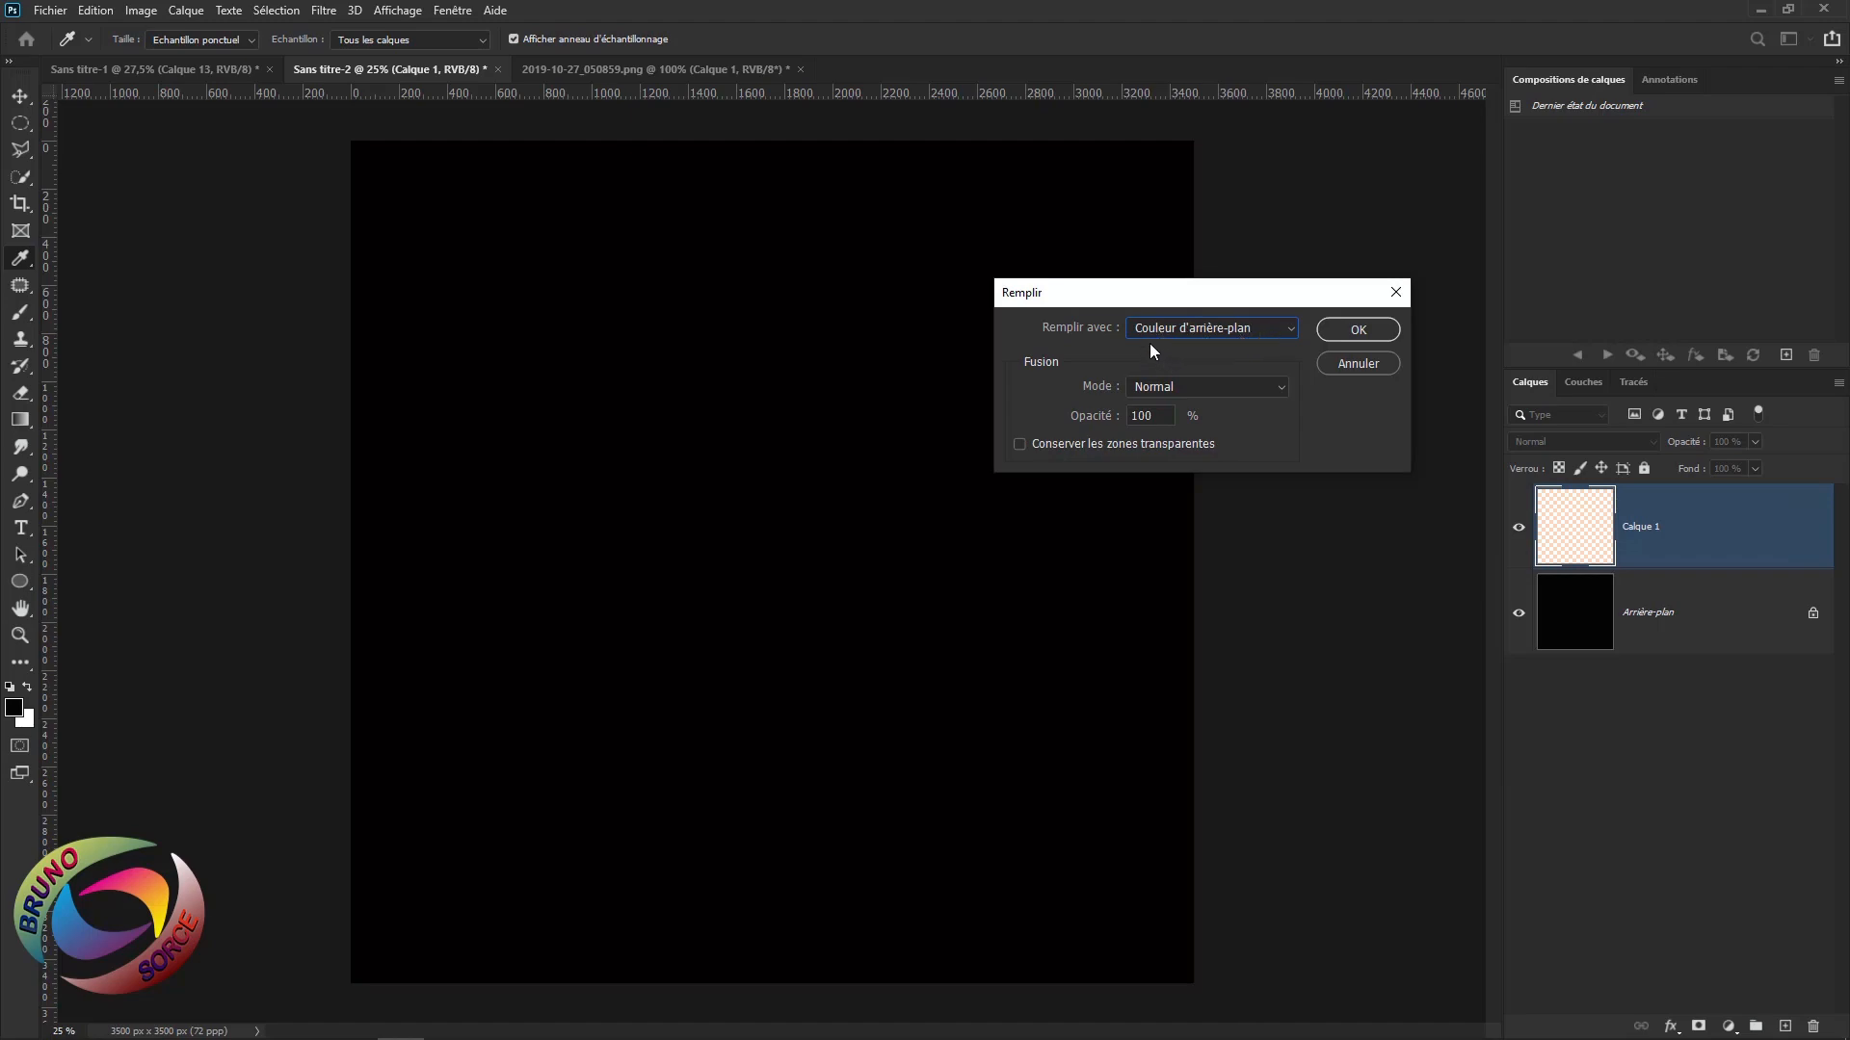
{"action": "left_click", "coordinate": [1251, 331]}
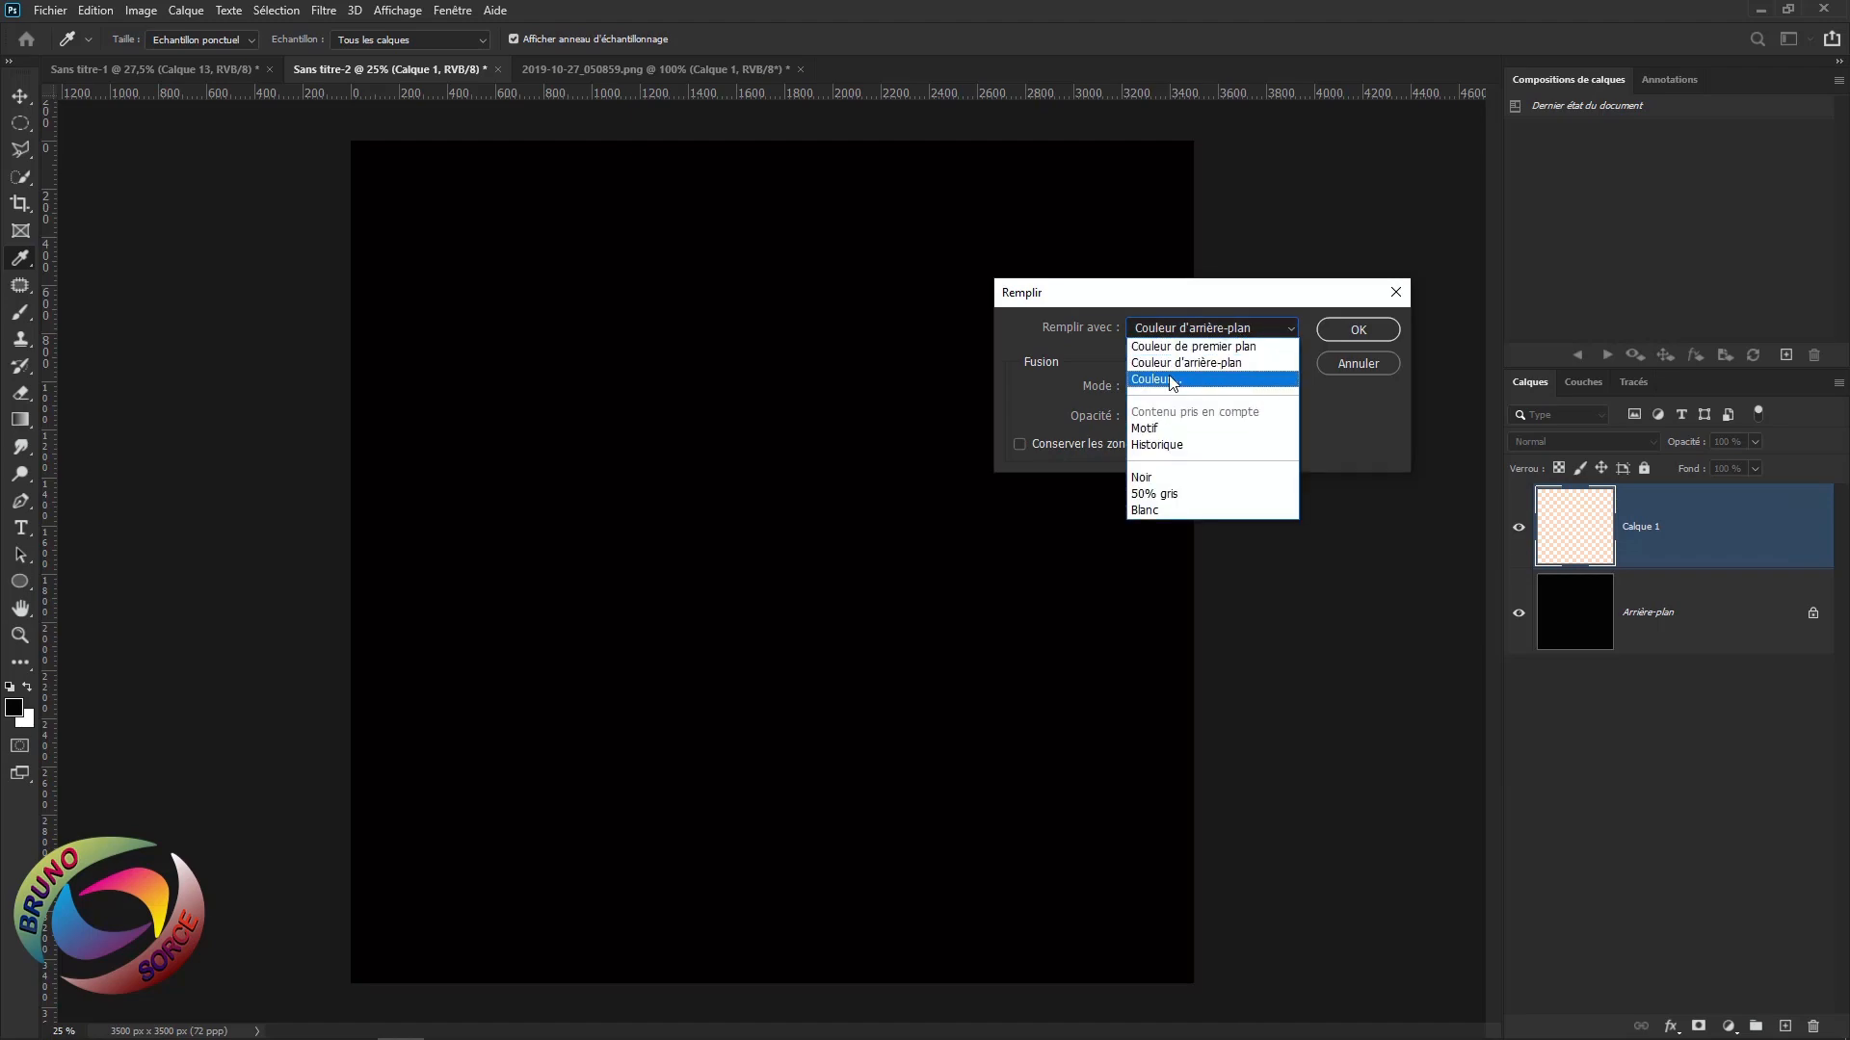
{"action": "left_click", "coordinate": [1147, 429]}
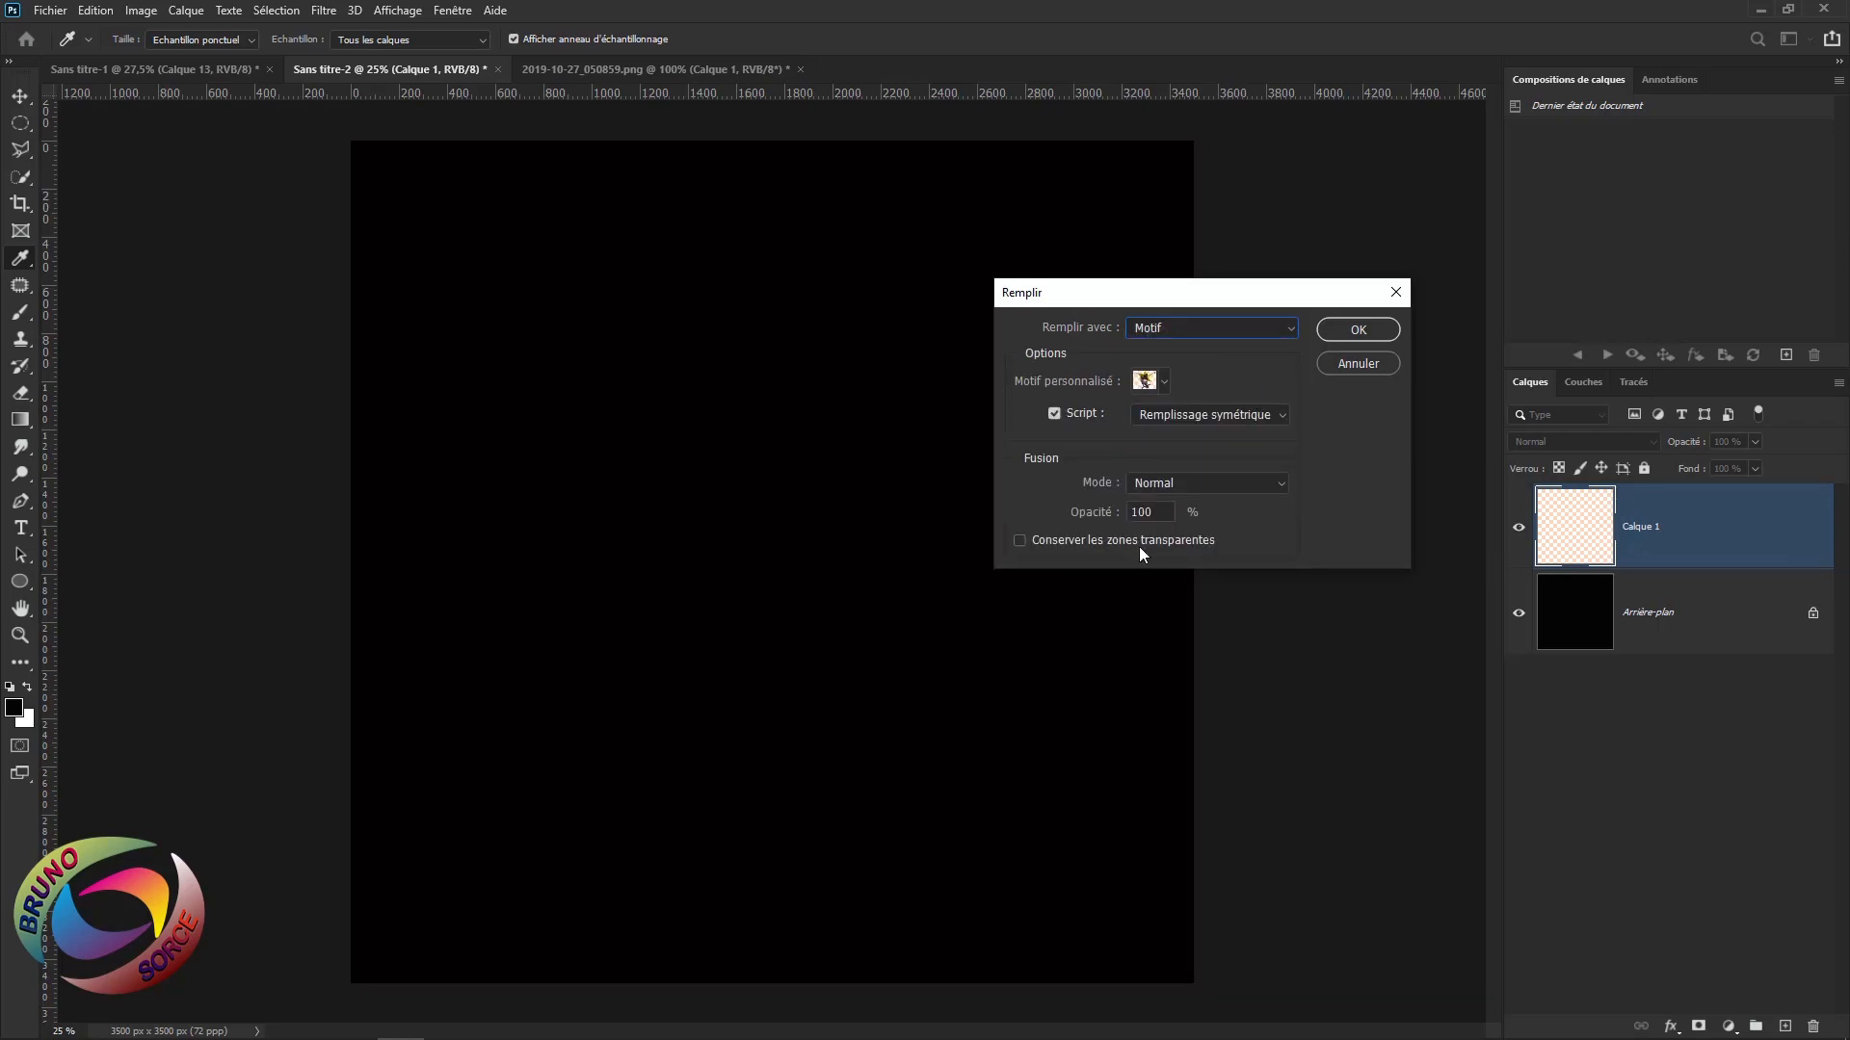
Choose the reduced dancer image as the custom pattern for the fill, keeping Script enabled
{"action": "left_click", "coordinate": [1053, 415]}
{"action": "left_click", "coordinate": [1055, 414]}
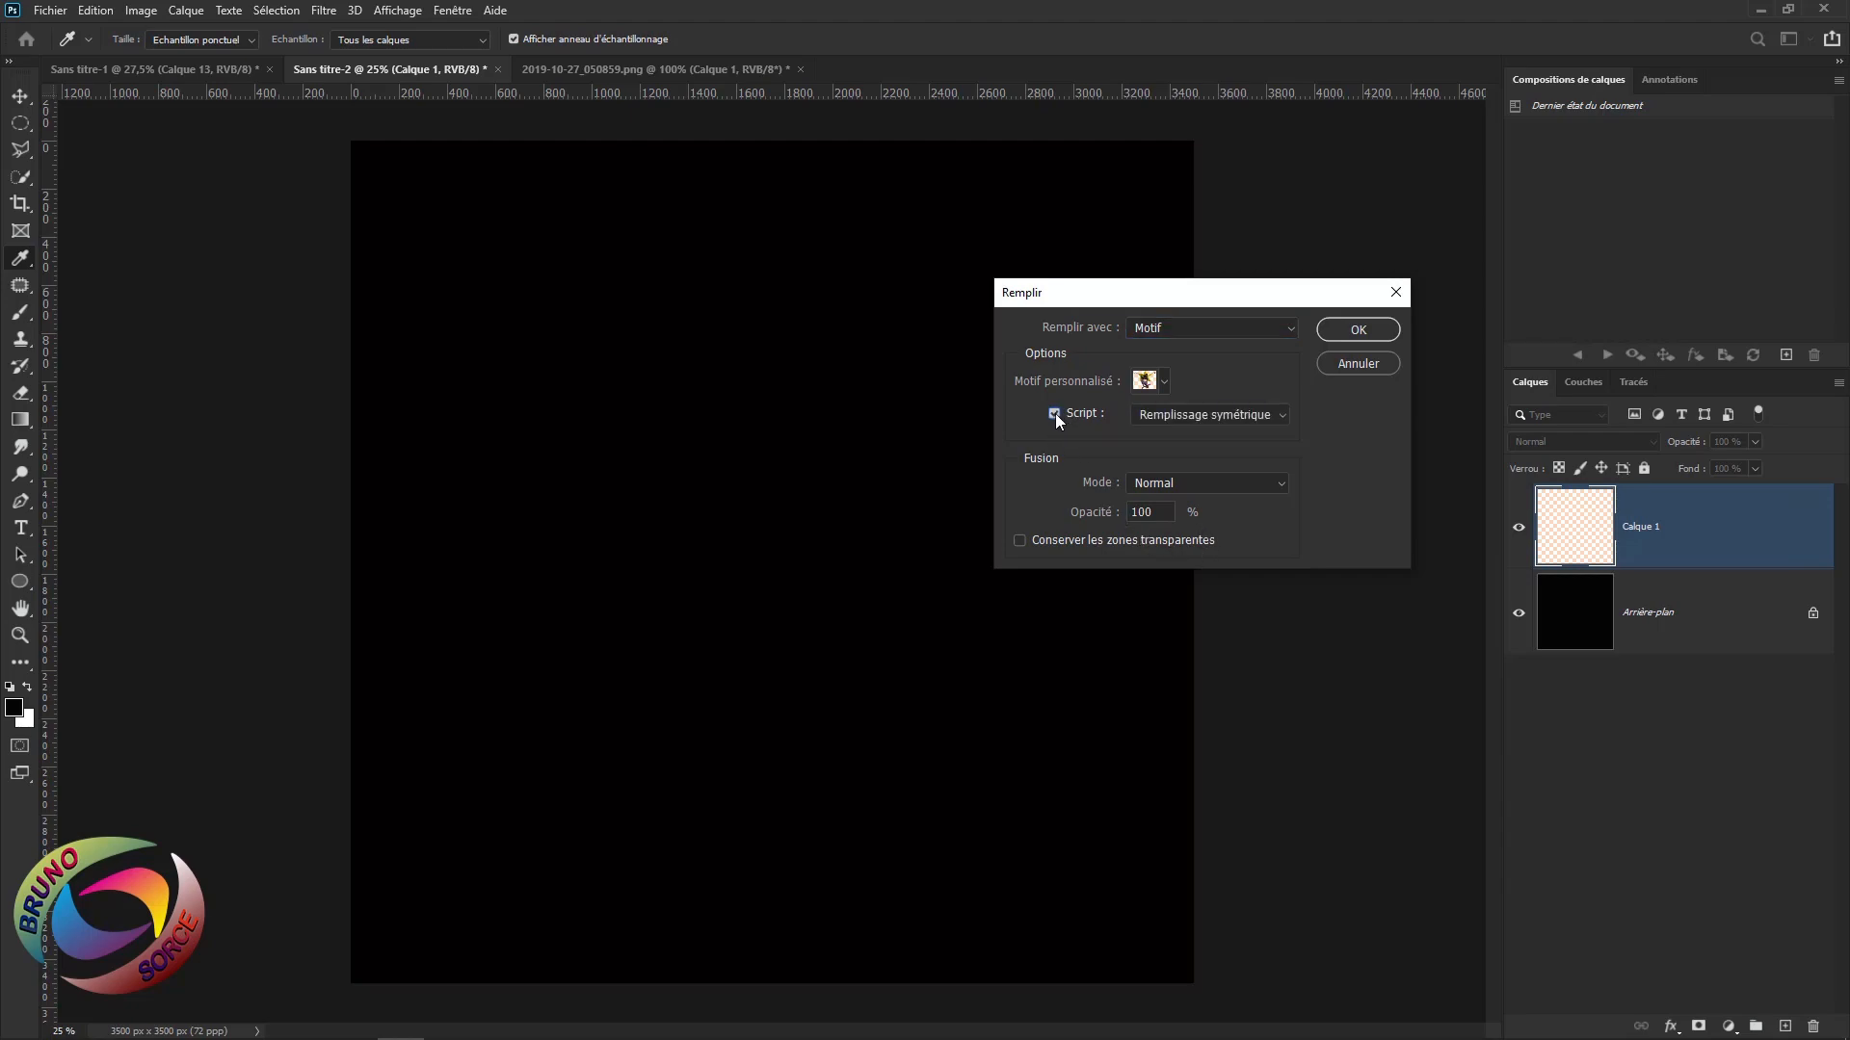
{"action": "left_click", "coordinate": [1162, 382]}
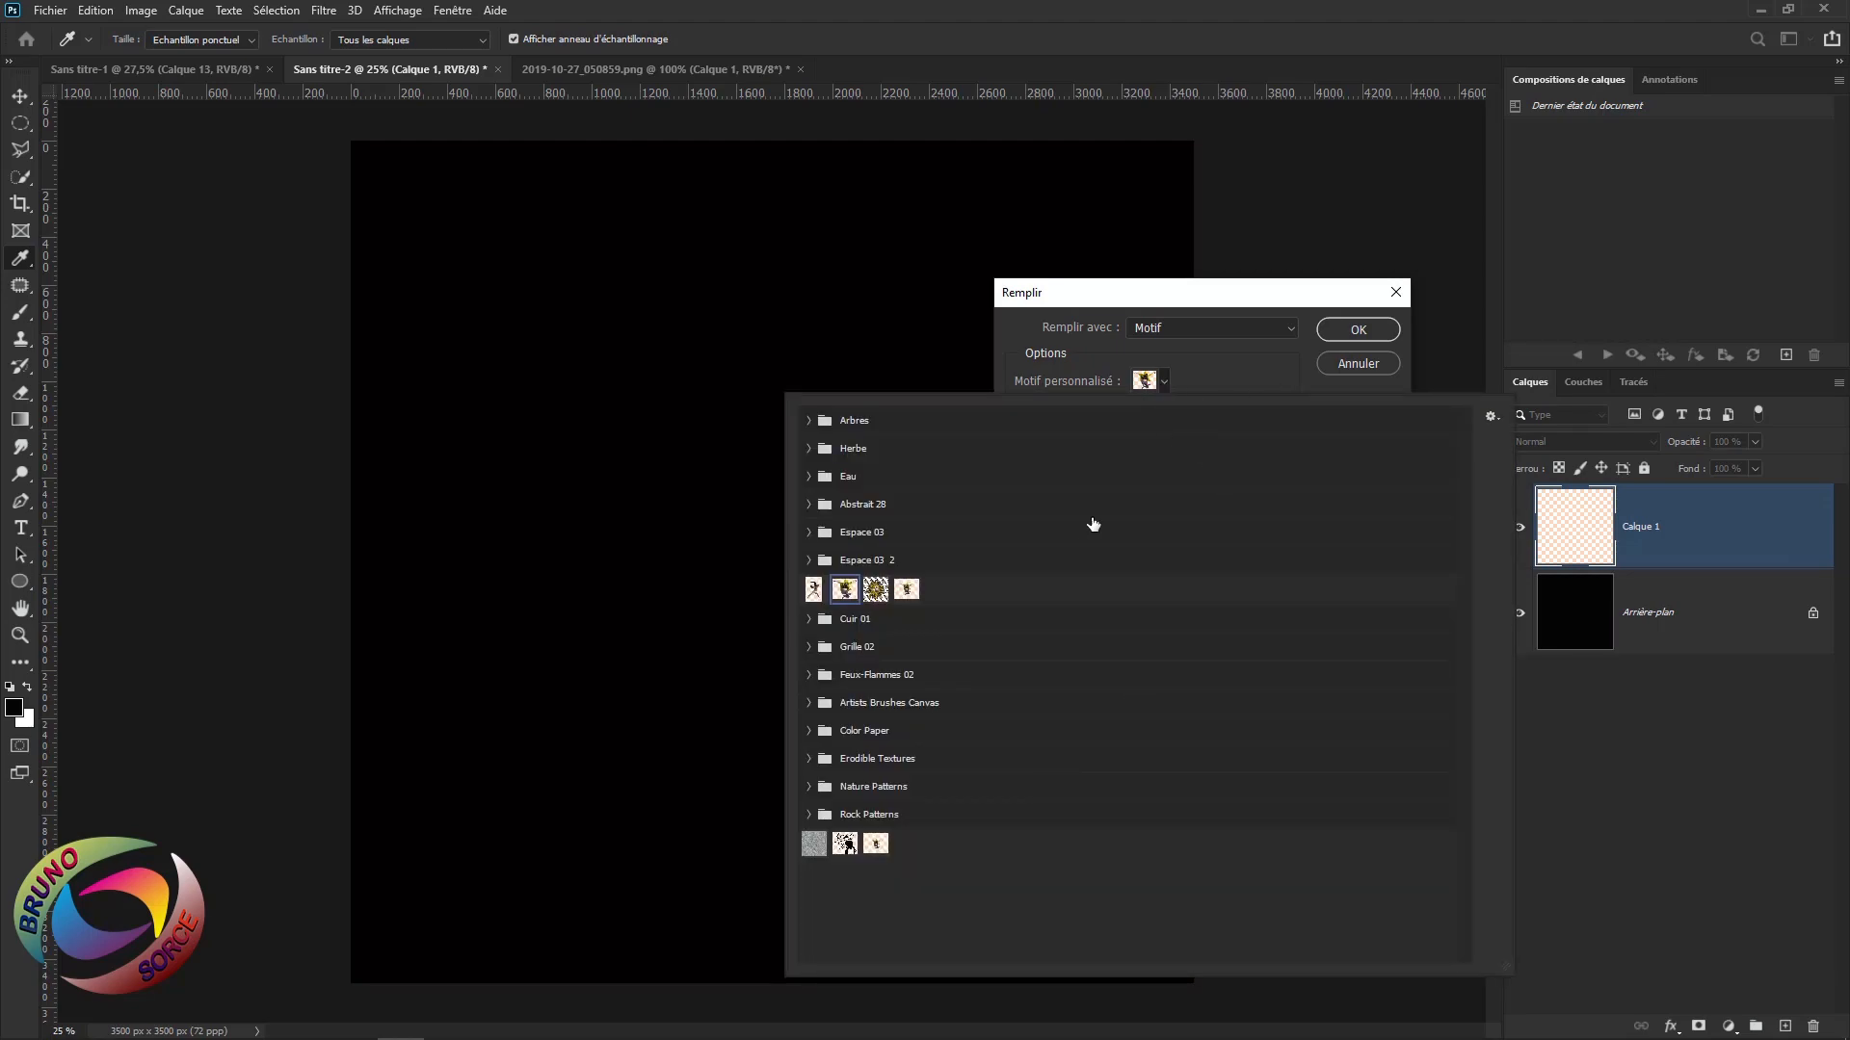
{"action": "left_click", "coordinate": [874, 846]}
{"action": "left_click", "coordinate": [1293, 295]}
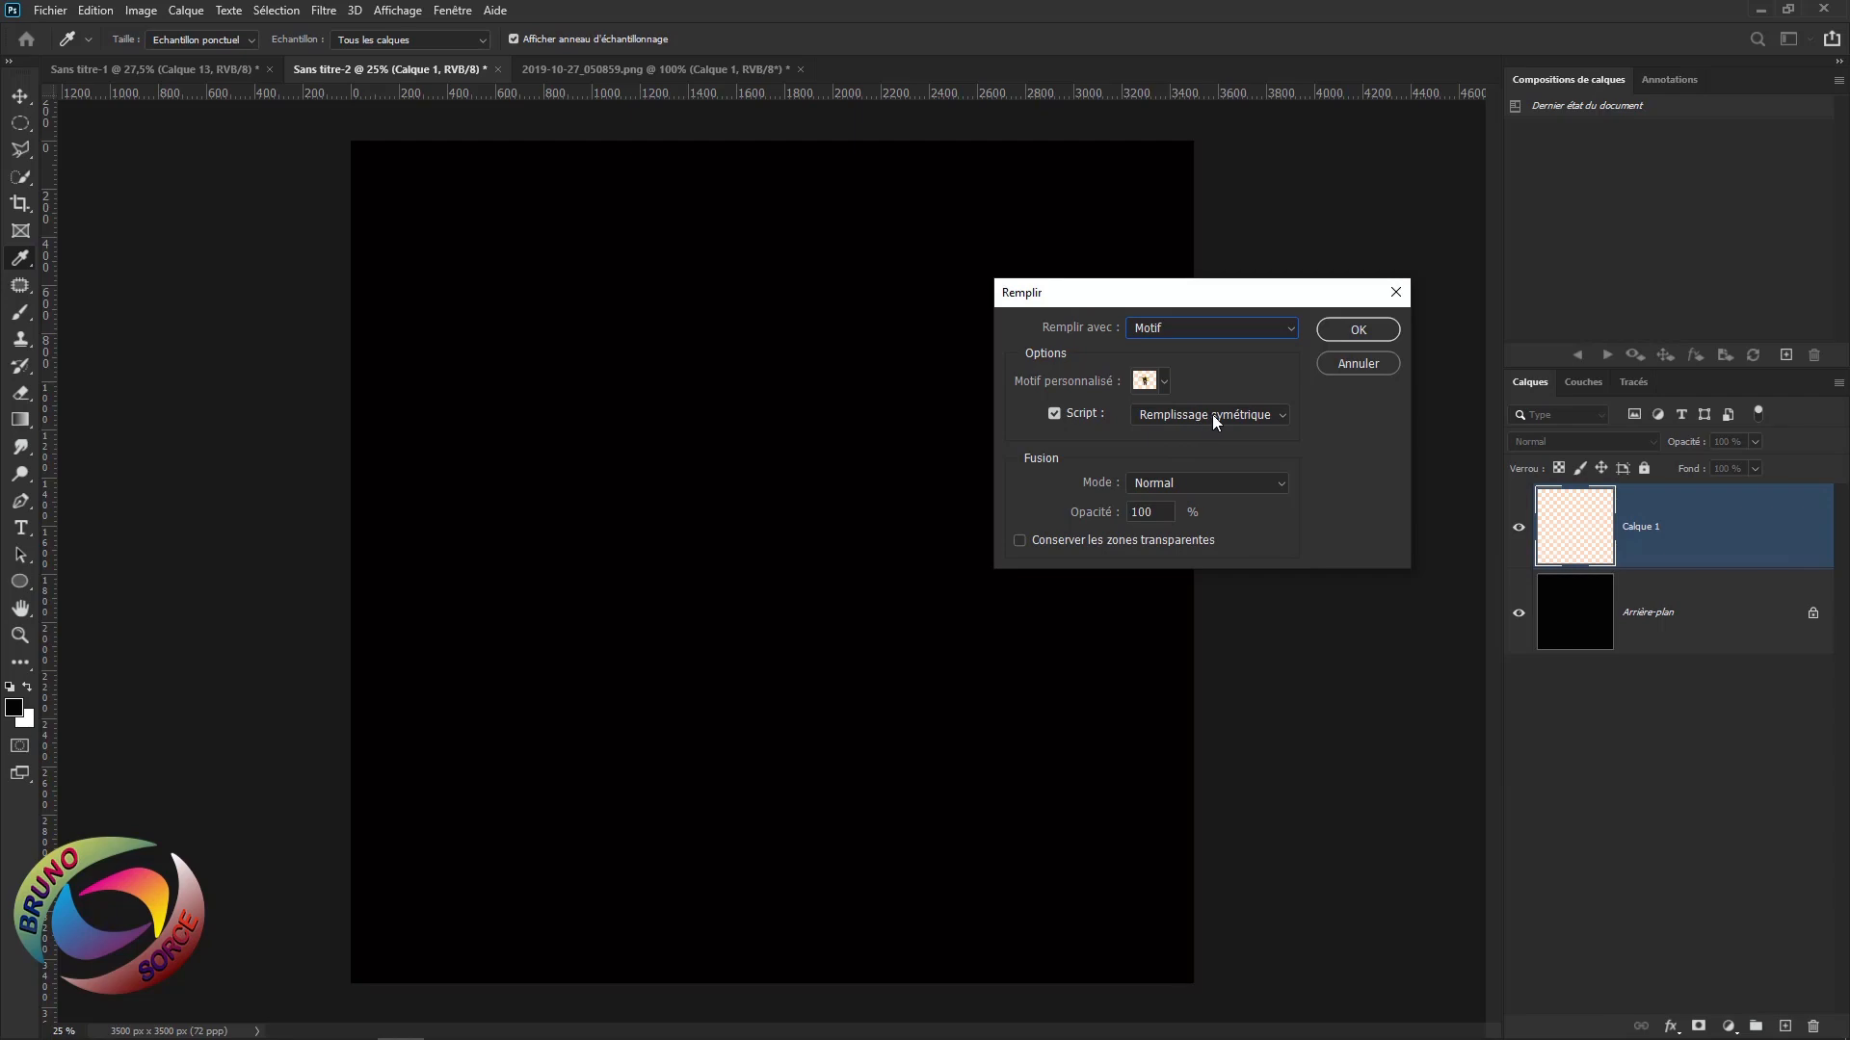
Set the fill script to Remplissage aléatoire and open its settings, keeping the Personnalisé preset
{"action": "left_click", "coordinate": [1270, 416]}
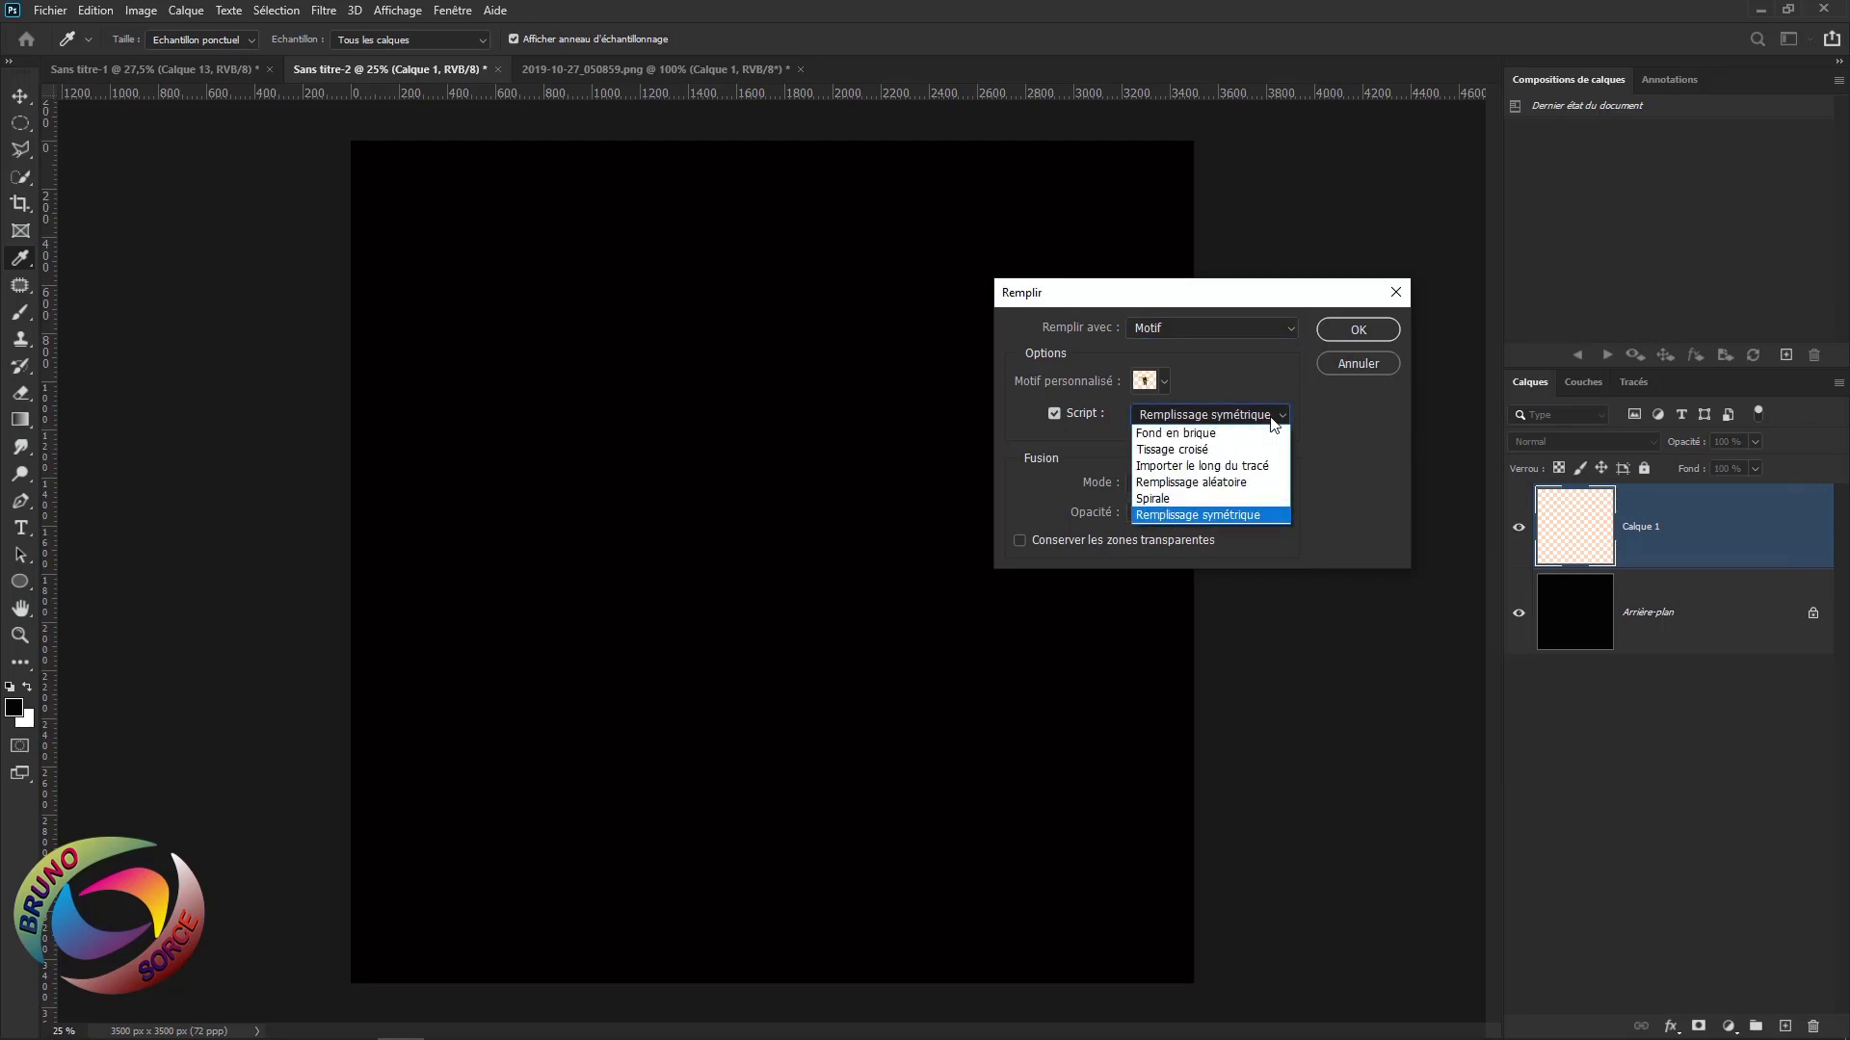
{"action": "left_click", "coordinate": [1173, 483]}
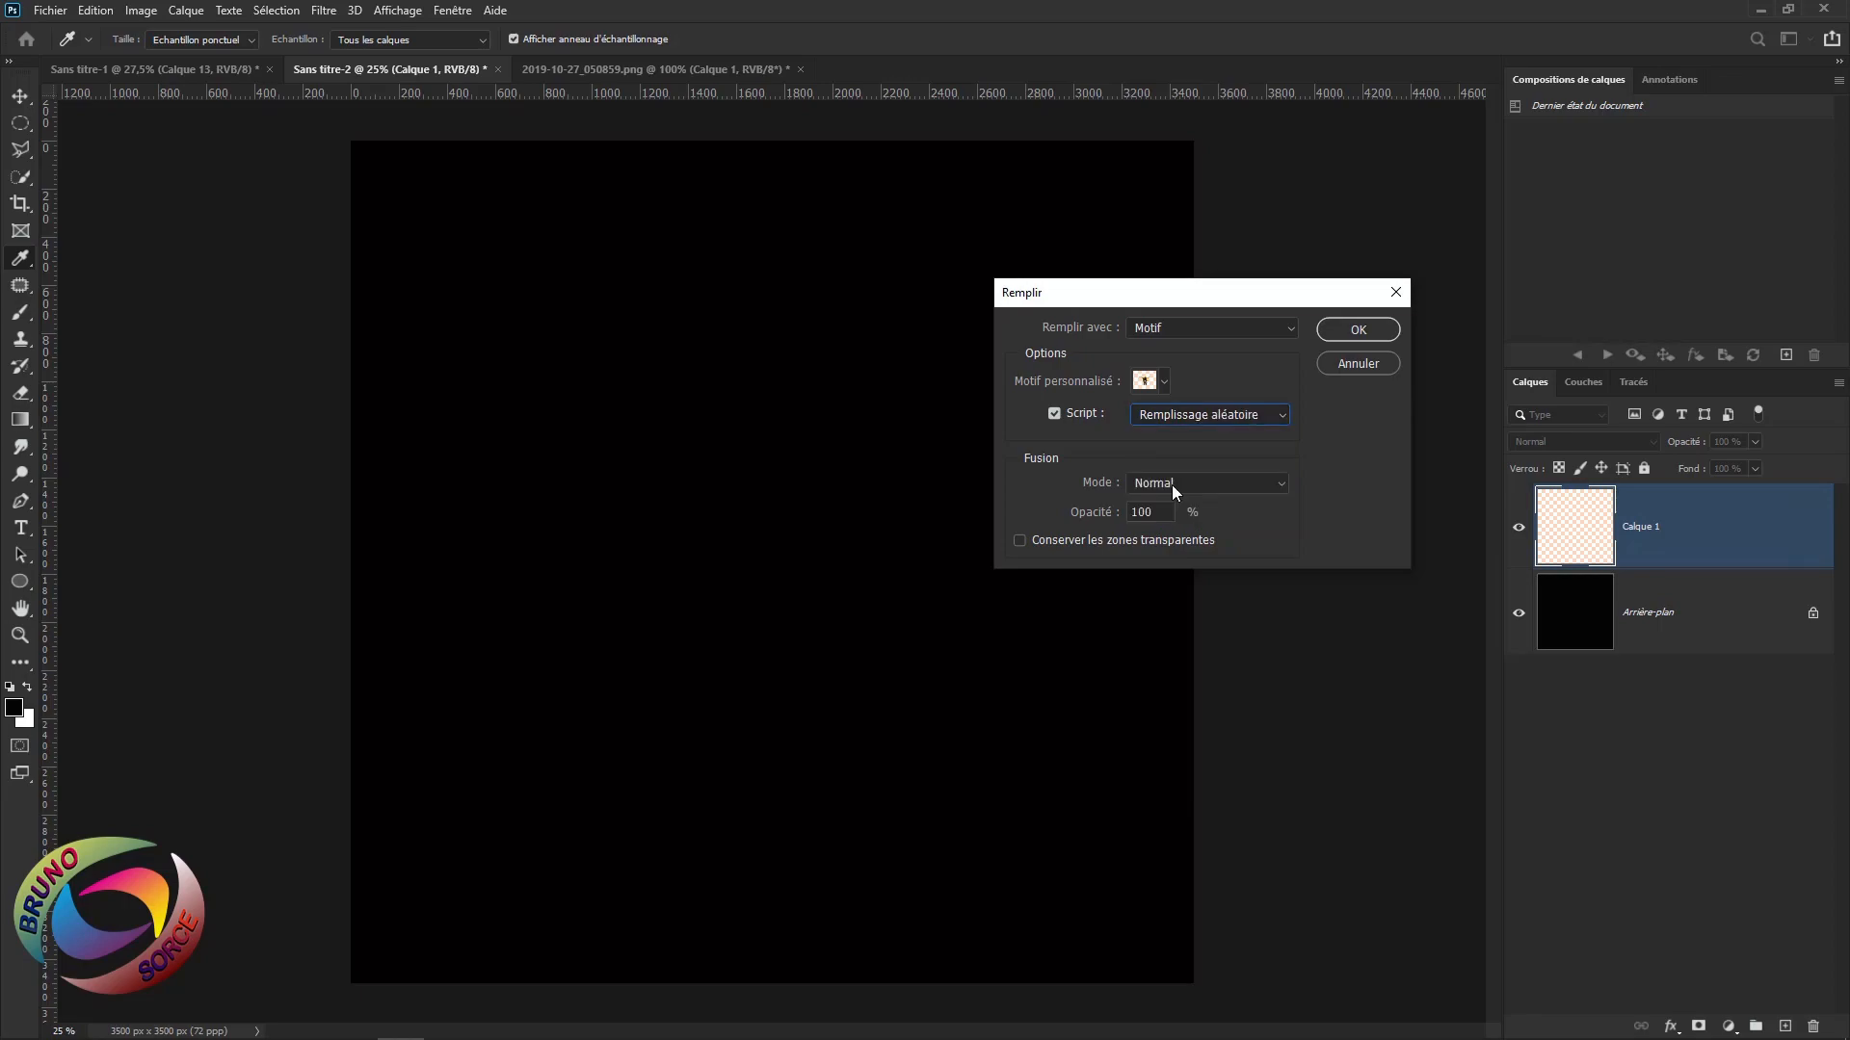
{"action": "left_click", "coordinate": [1357, 330]}
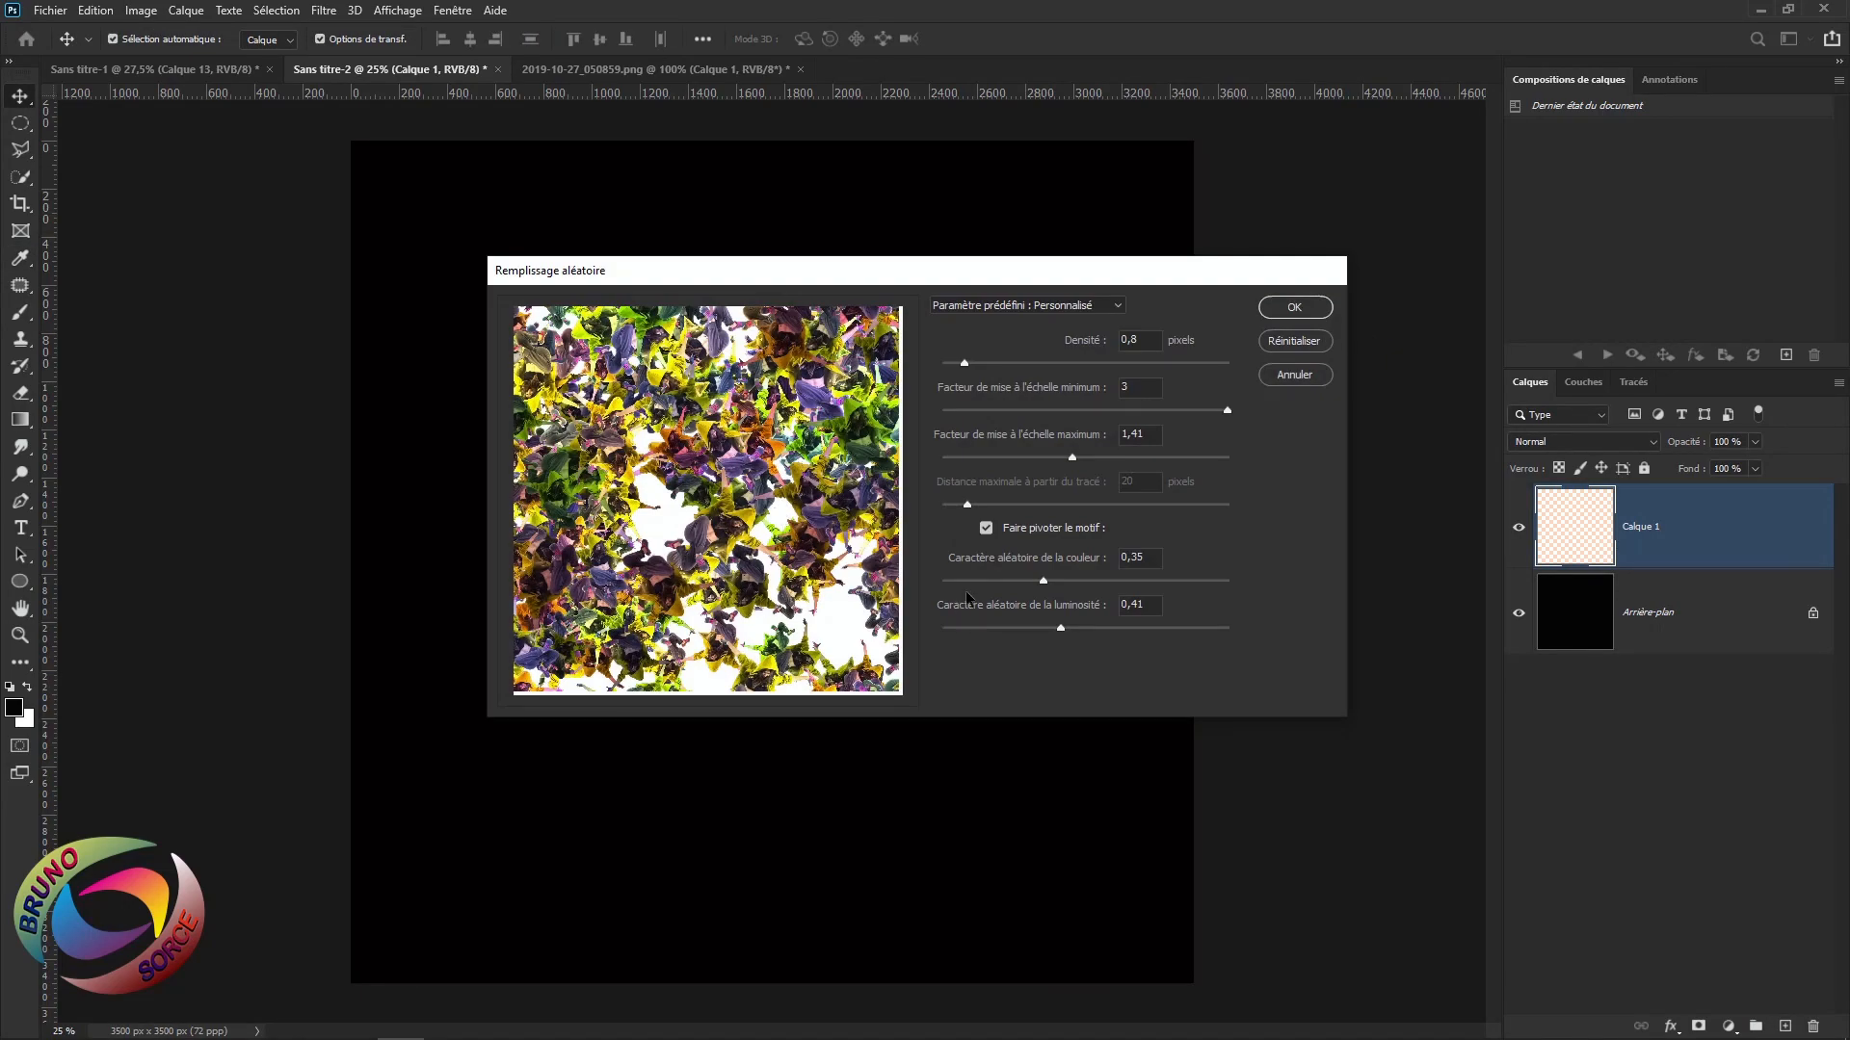
{"action": "left_click", "coordinate": [1115, 307]}
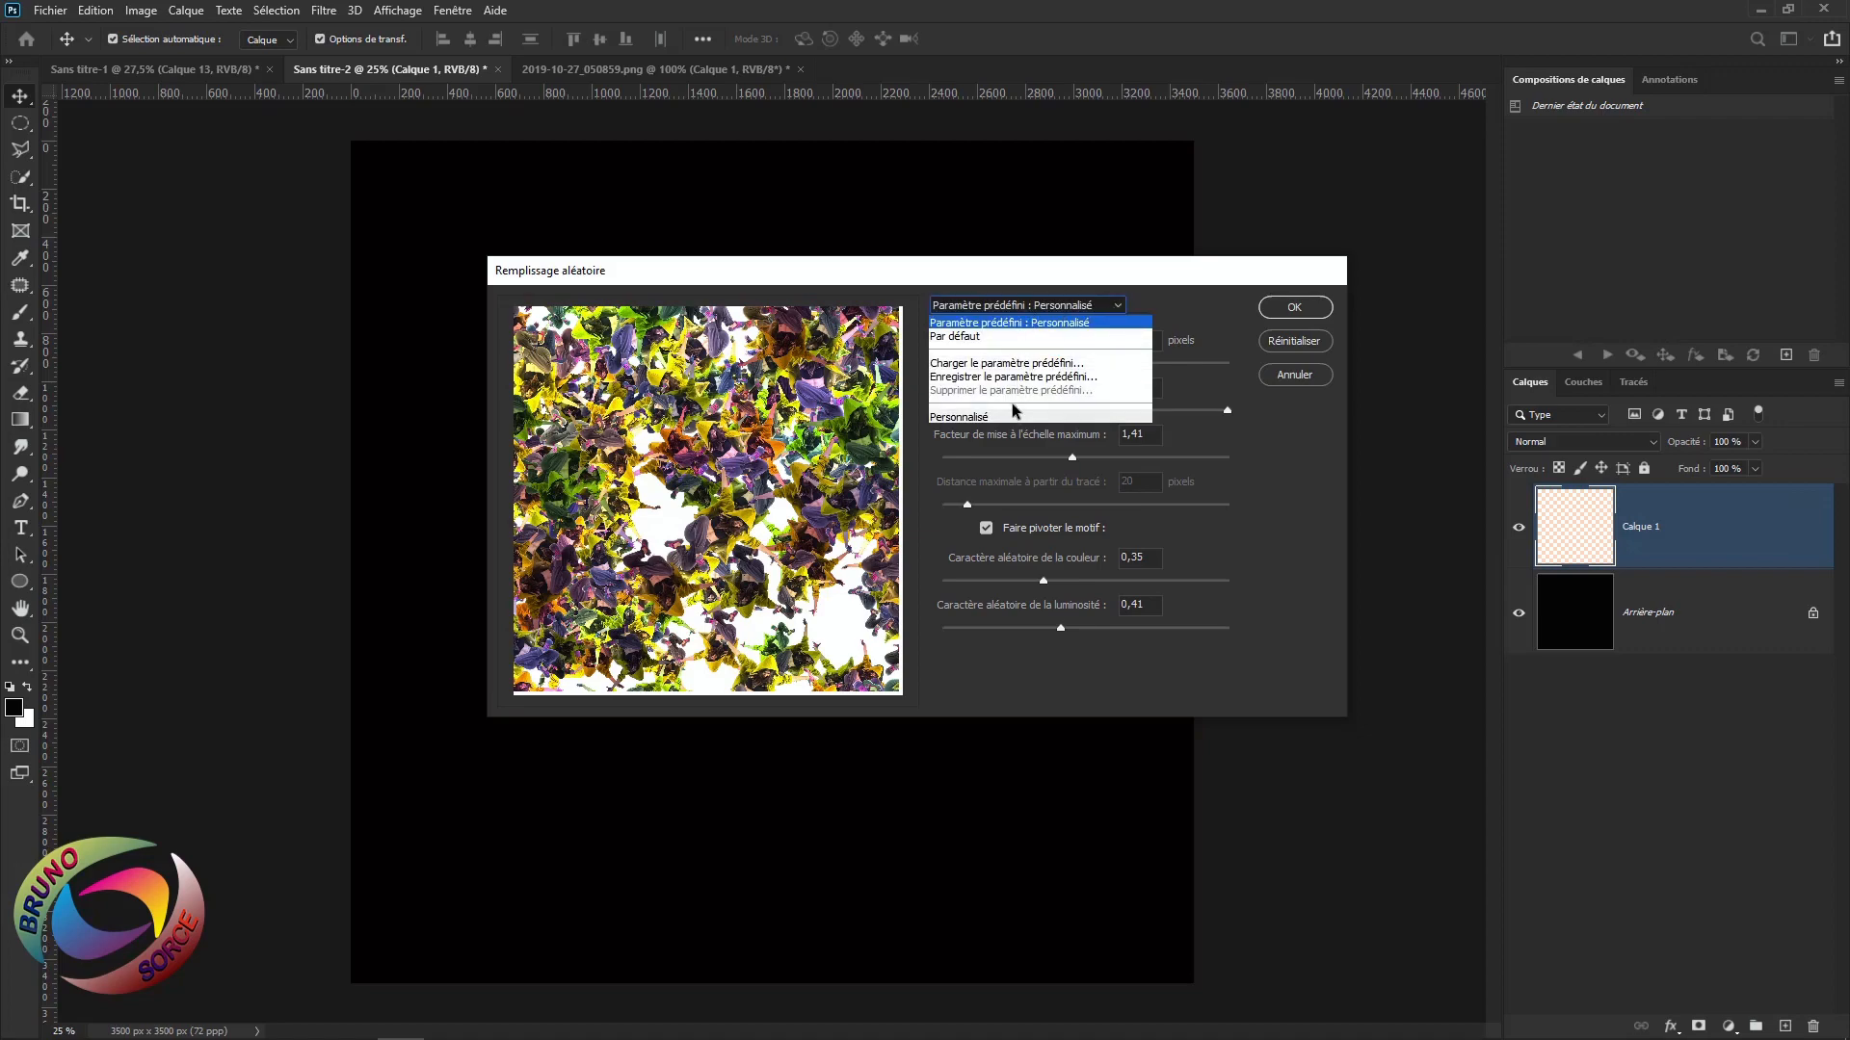
{"action": "left_click", "coordinate": [1206, 310]}
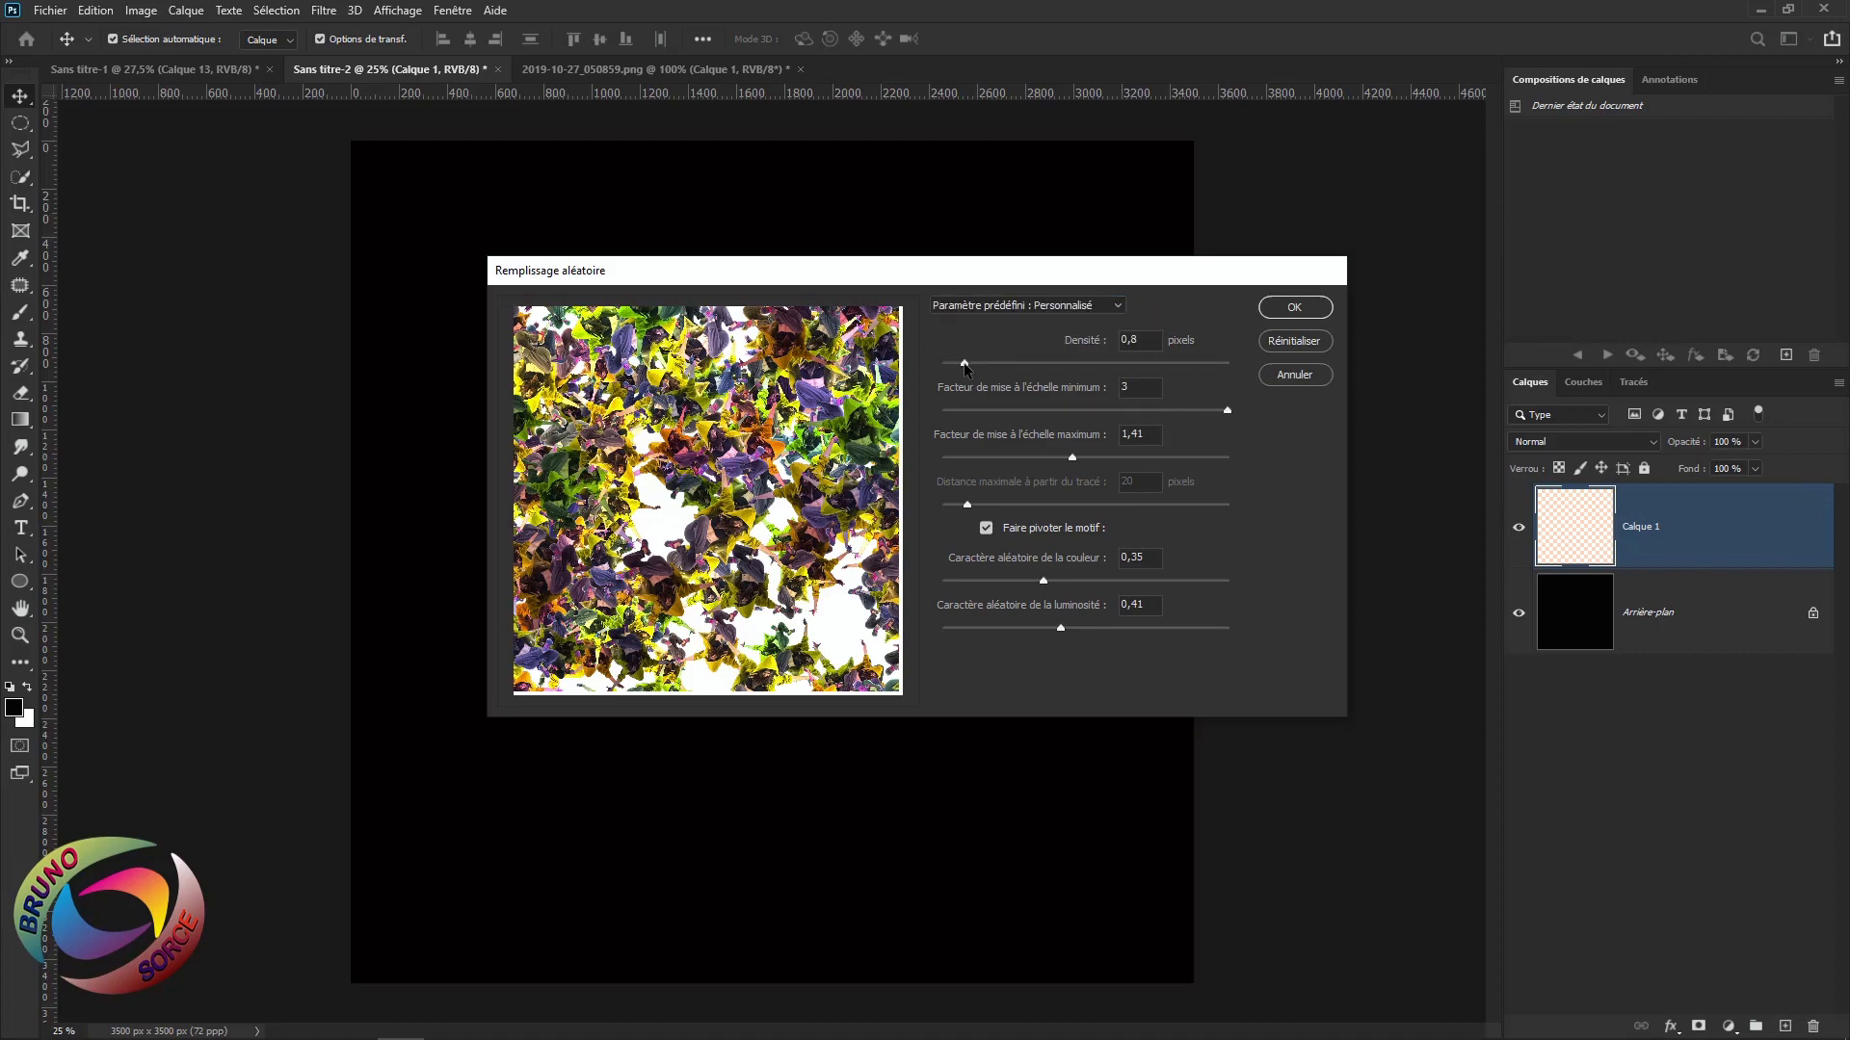
Set the random fill's density to 10 and its minimum scale factor to 1,82
{"action": "left_click_drag", "start_coordinate": [964, 366], "coordinate": [1045, 374]}
{"action": "left_click_drag", "start_coordinate": [1177, 384], "coordinate": [1227, 385]}
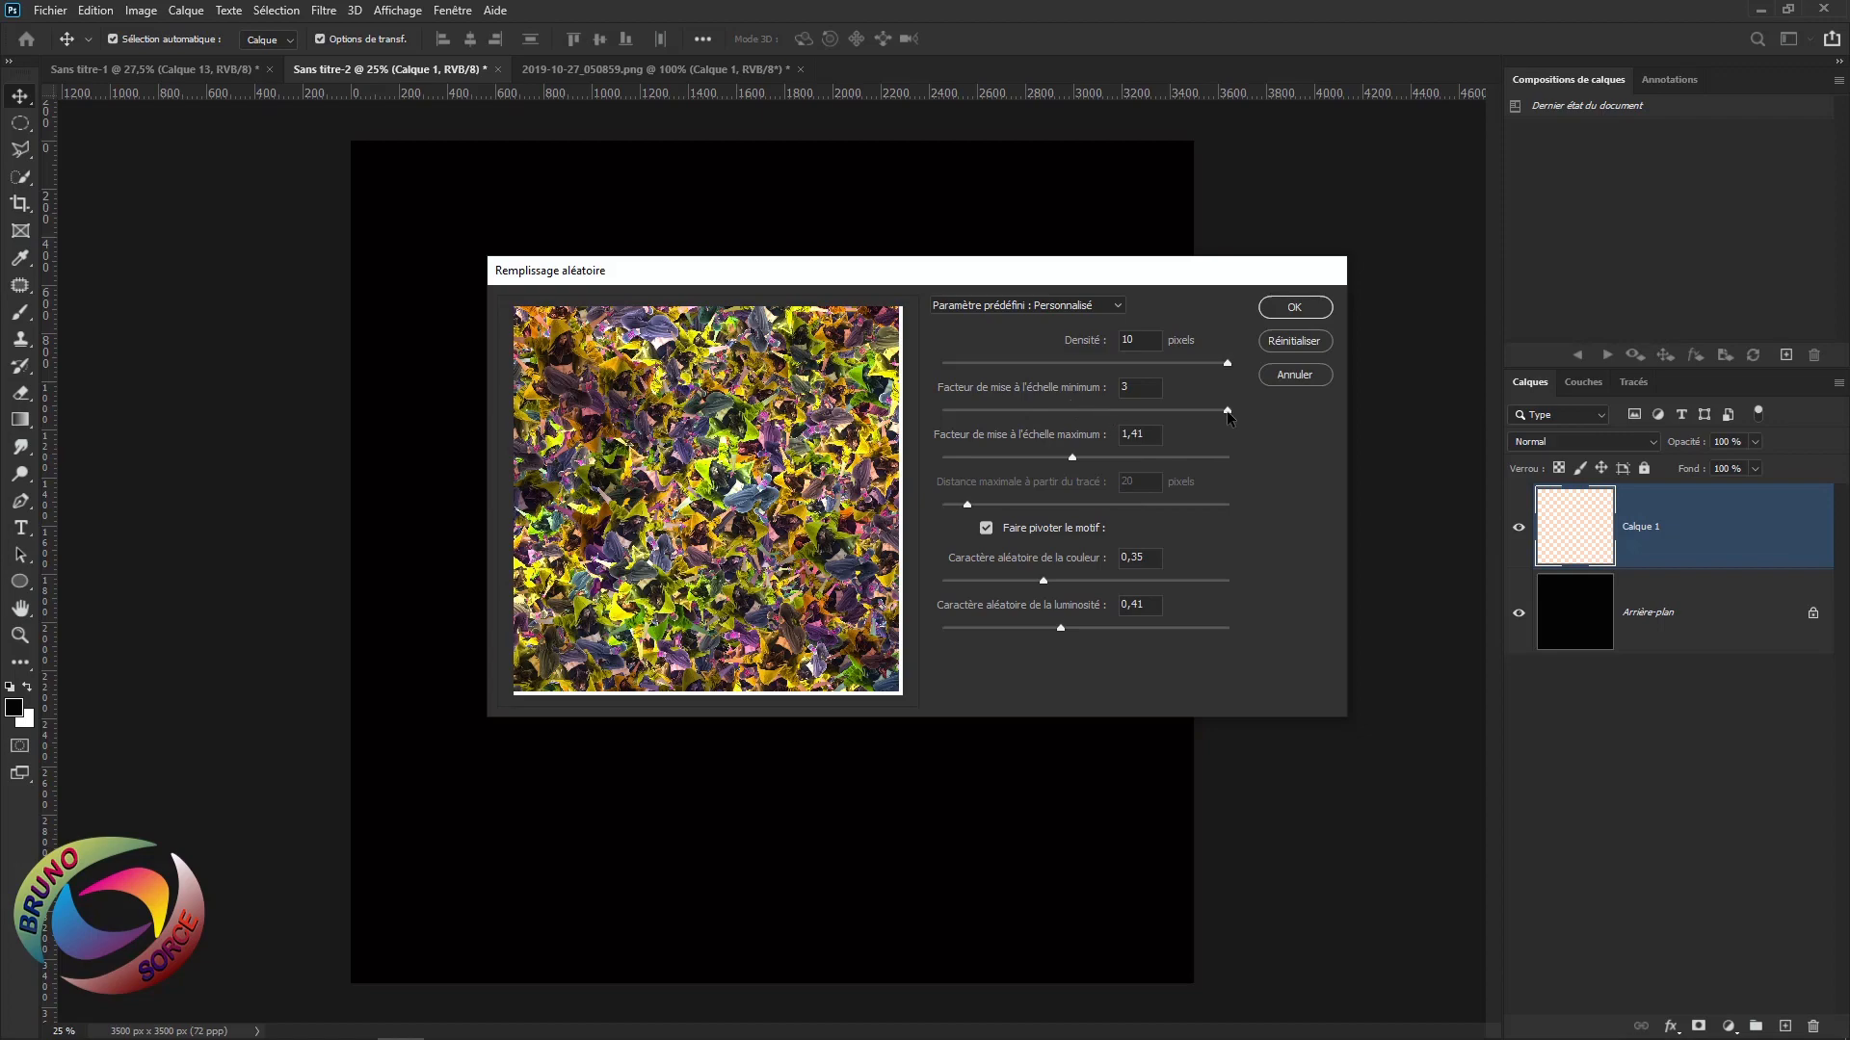
{"action": "left_click_drag", "start_coordinate": [1227, 411], "coordinate": [1205, 412]}
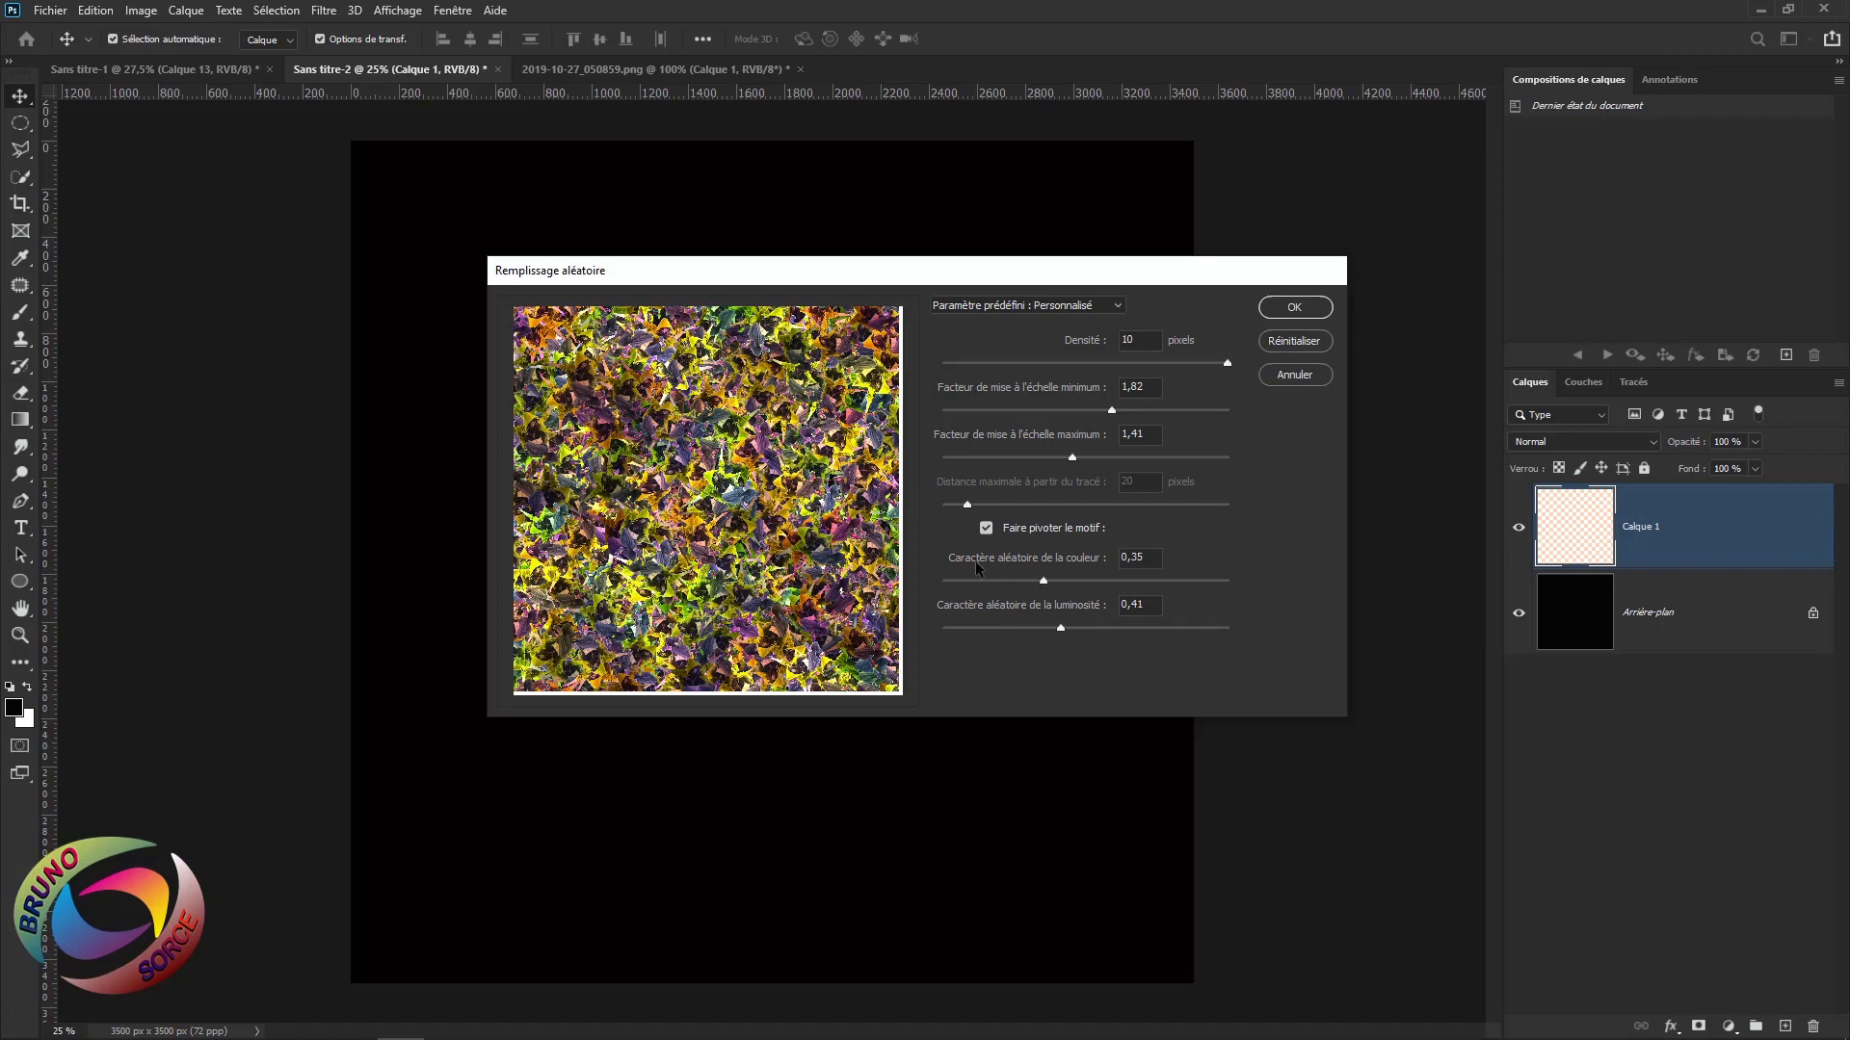
Set colour and brightness randomness to 0, keep Faire pivoter le motif enabled, and apply the random fill
{"action": "left_click_drag", "start_coordinate": [1043, 580], "coordinate": [922, 576]}
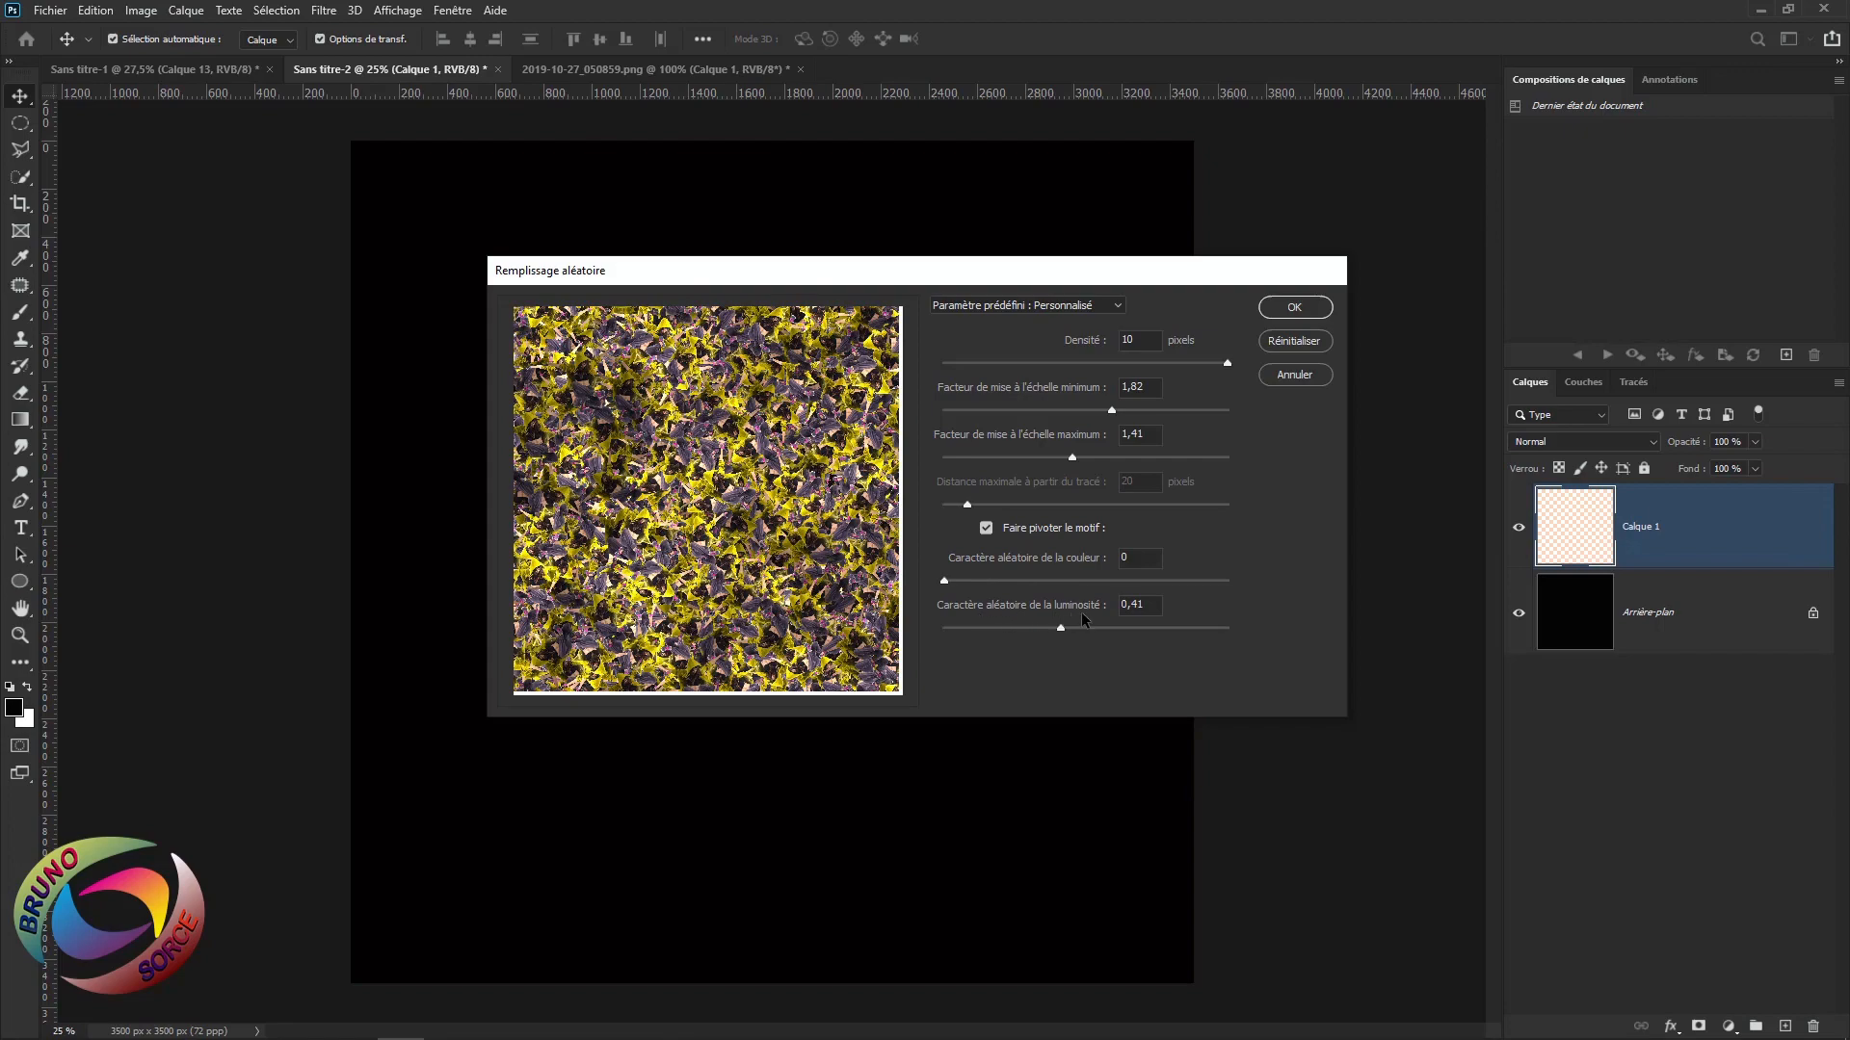
{"action": "left_click_drag", "start_coordinate": [1060, 628], "coordinate": [936, 631]}
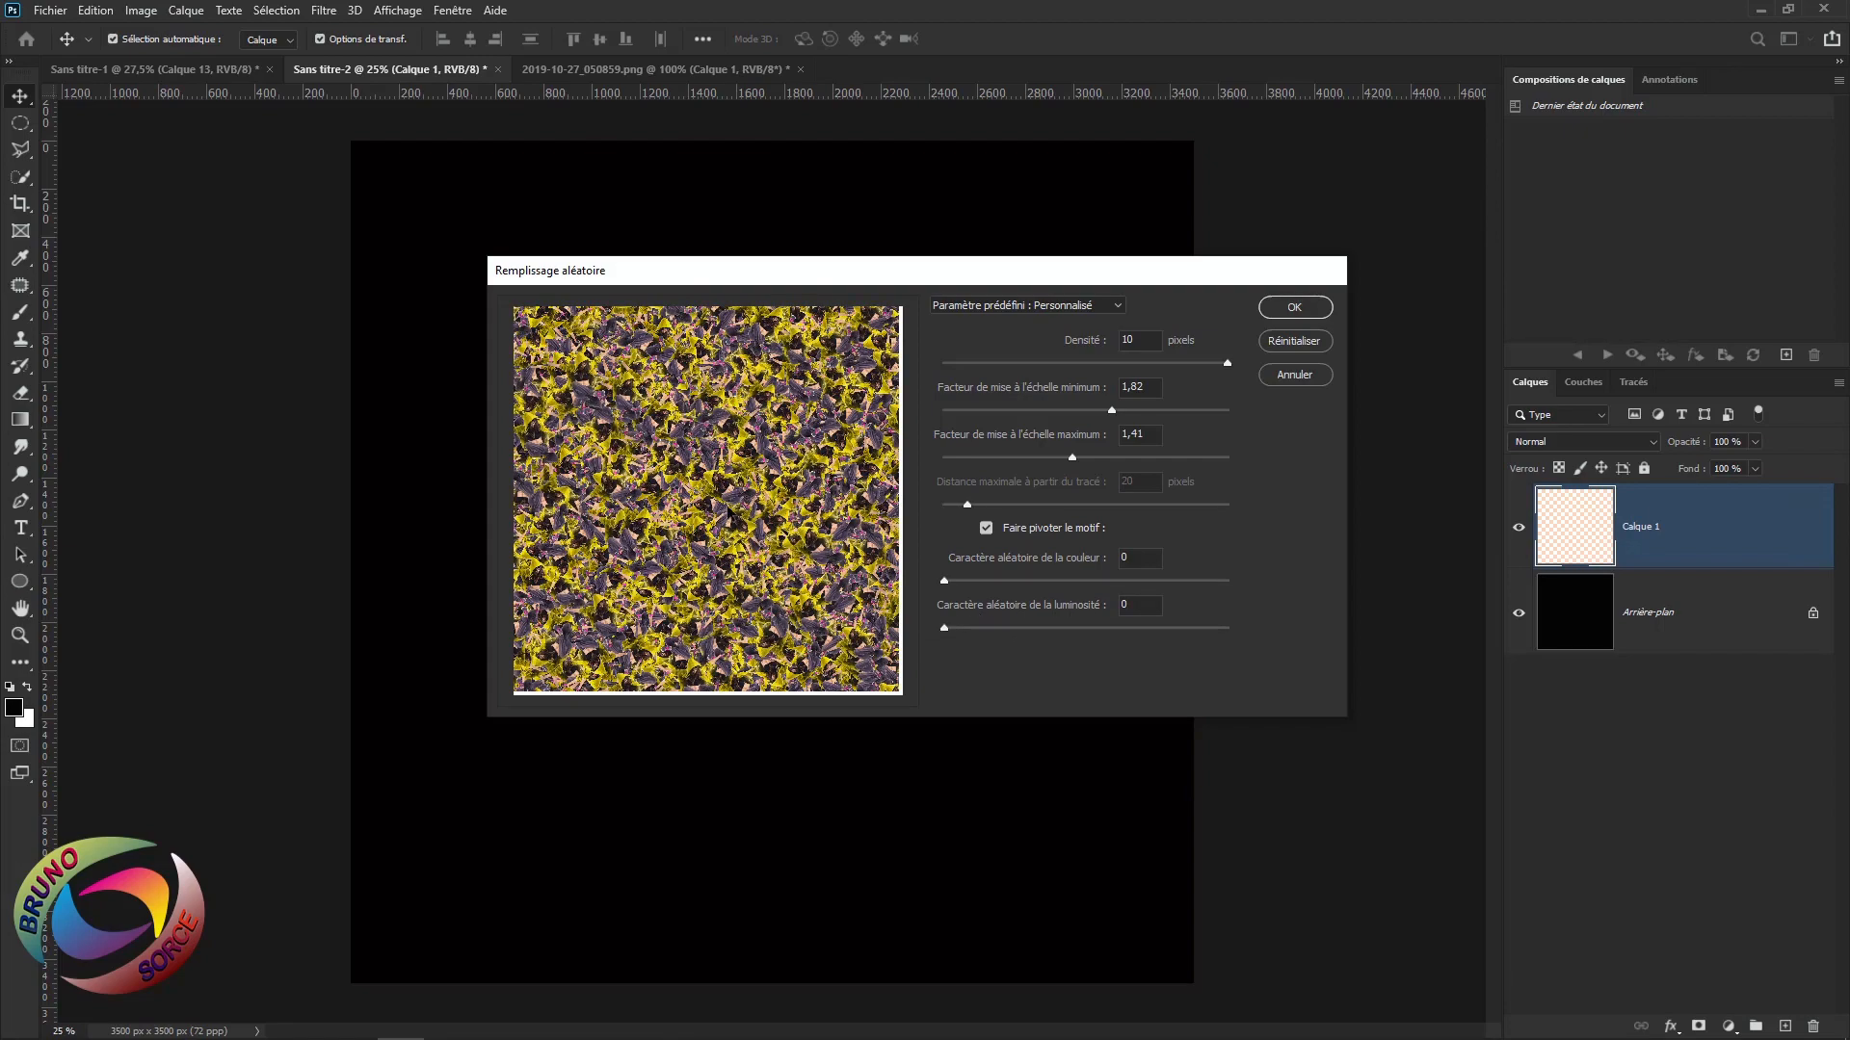
{"action": "left_click", "coordinate": [985, 532]}
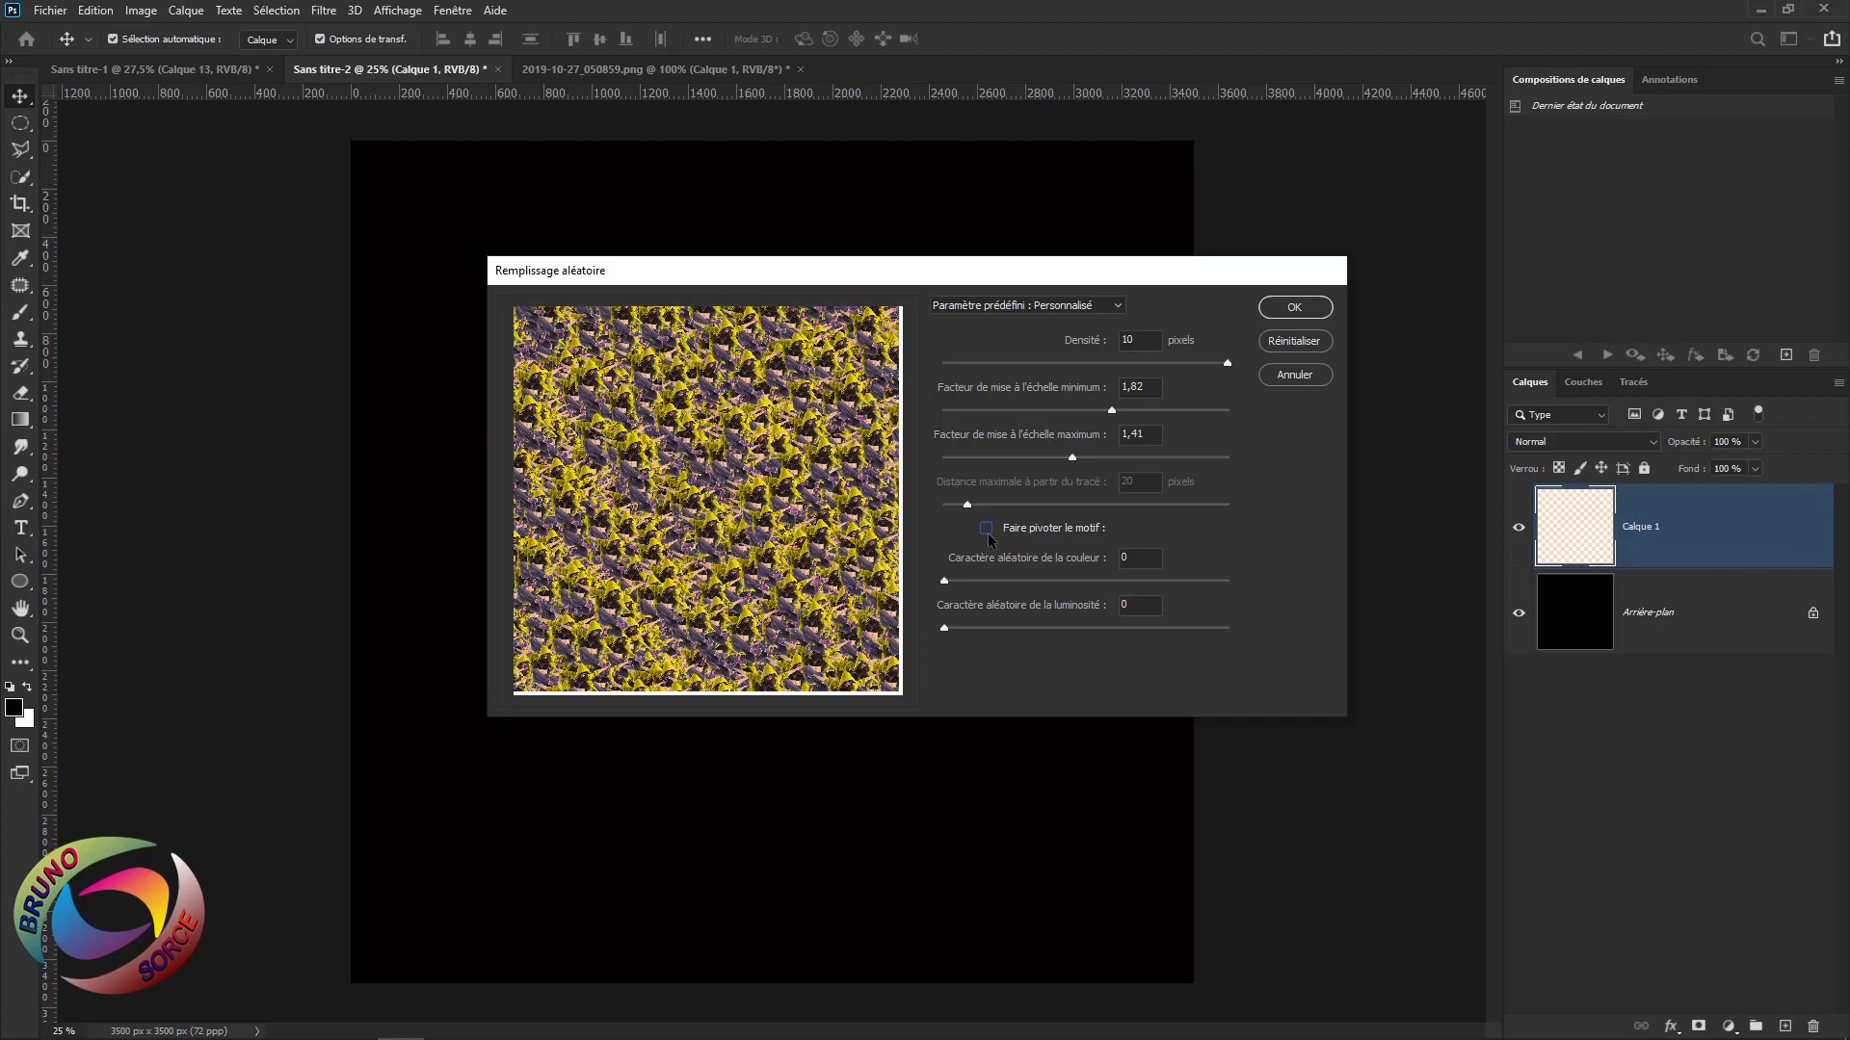
{"action": "left_click", "coordinate": [987, 528]}
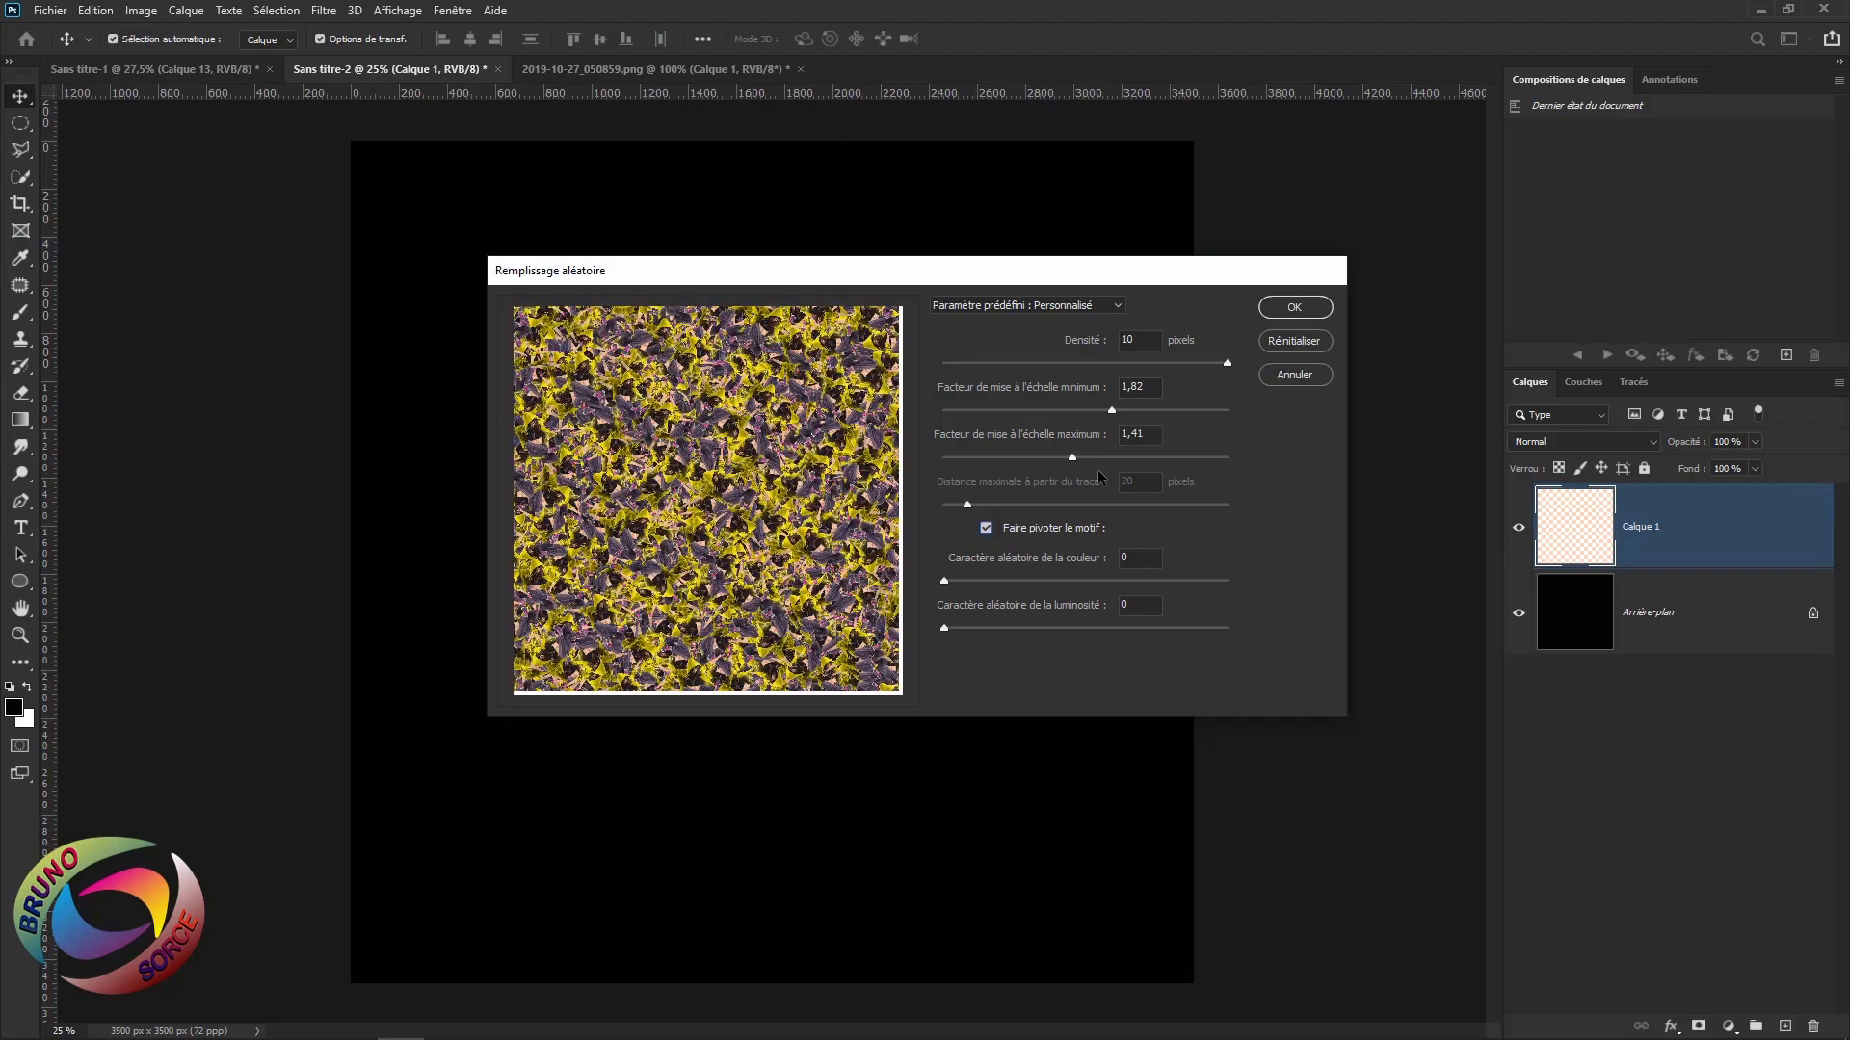
{"action": "left_click", "coordinate": [1294, 311]}
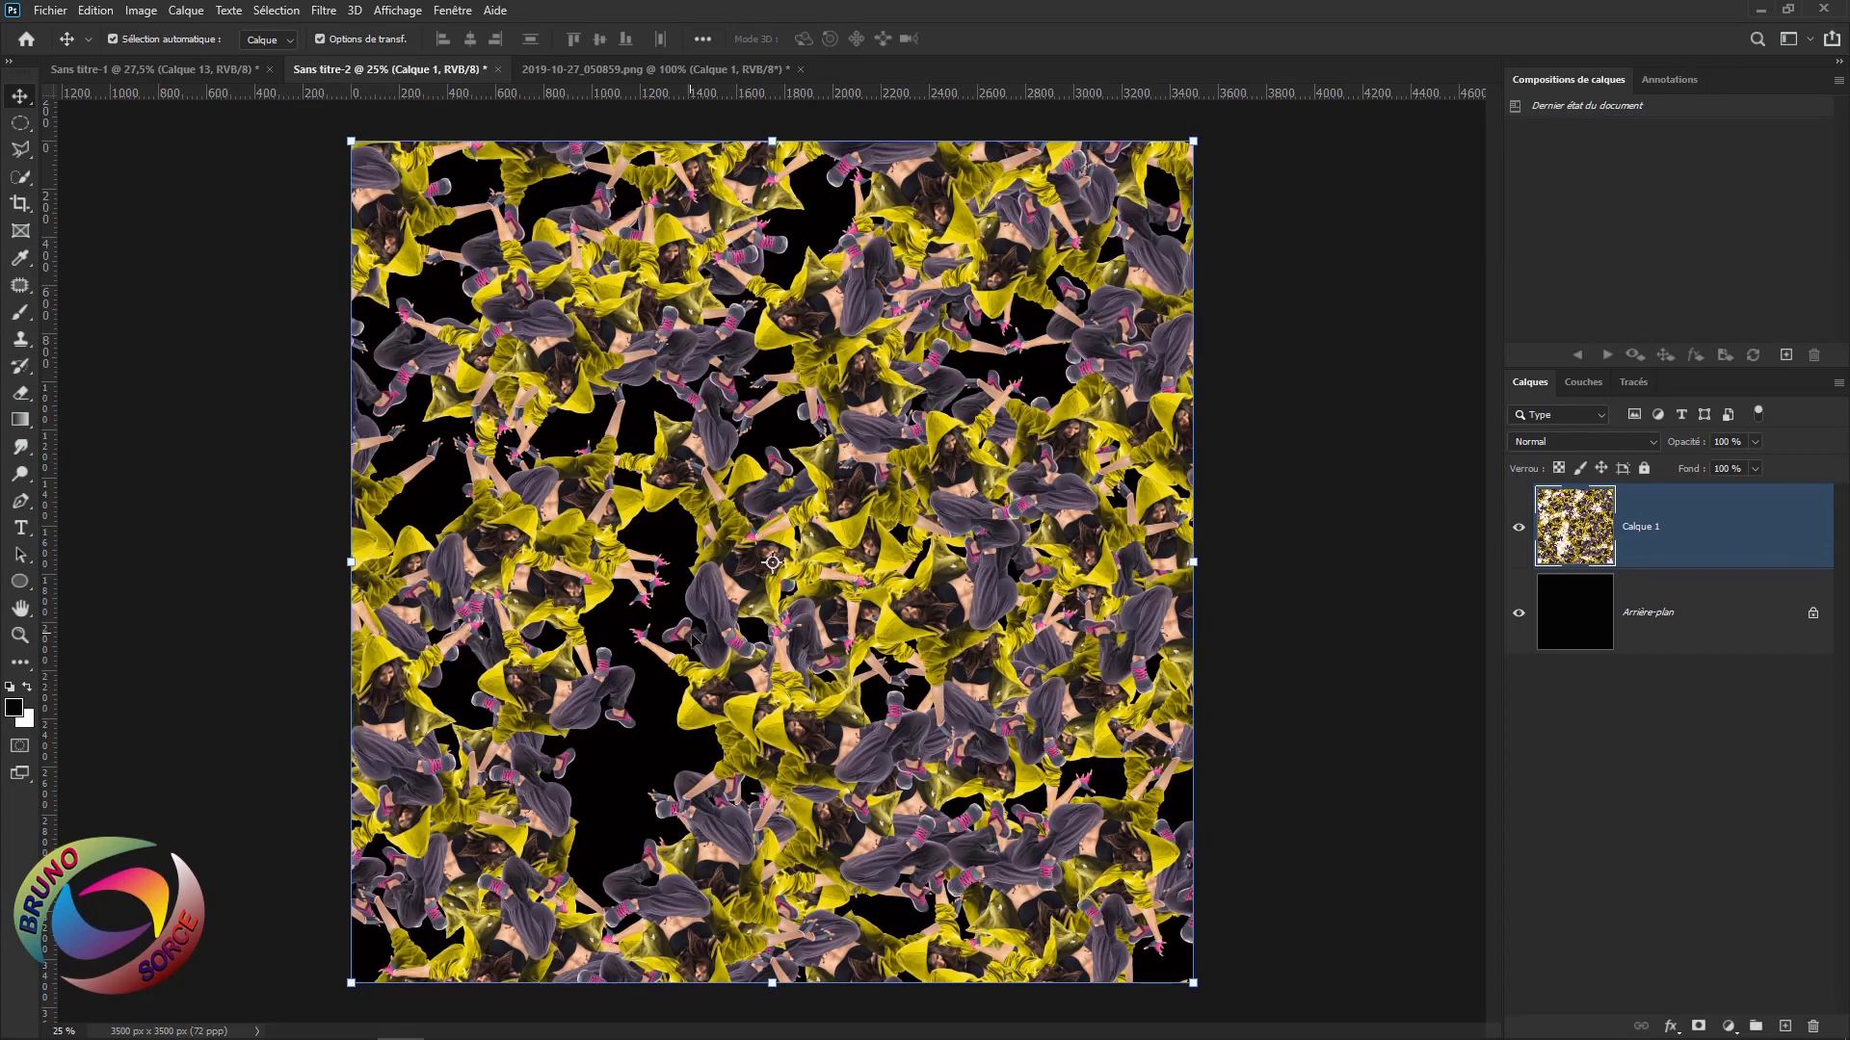
Undo the random dancer fill on Calque 1
{"action": "key", "text": "ctrl+z"}
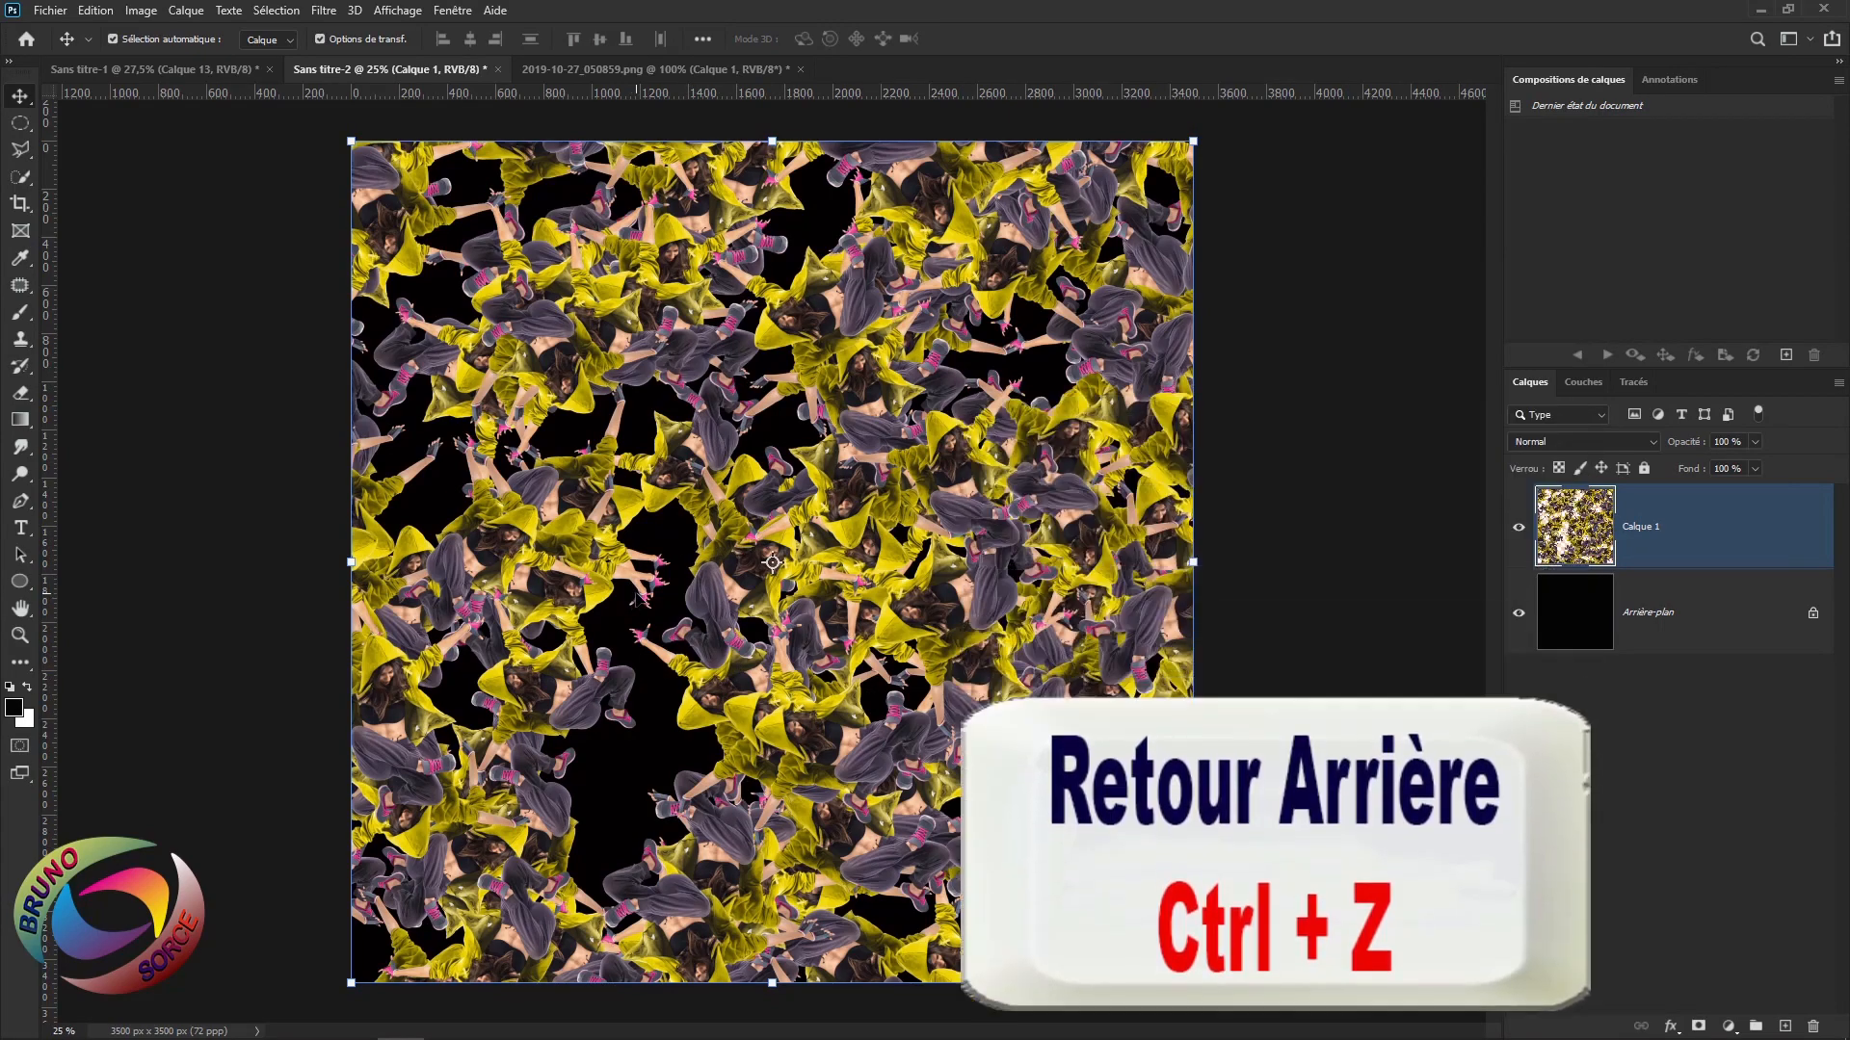
{"action": "key", "text": "ctrl+z"}
{"action": "key", "text": "ctrl+z"}
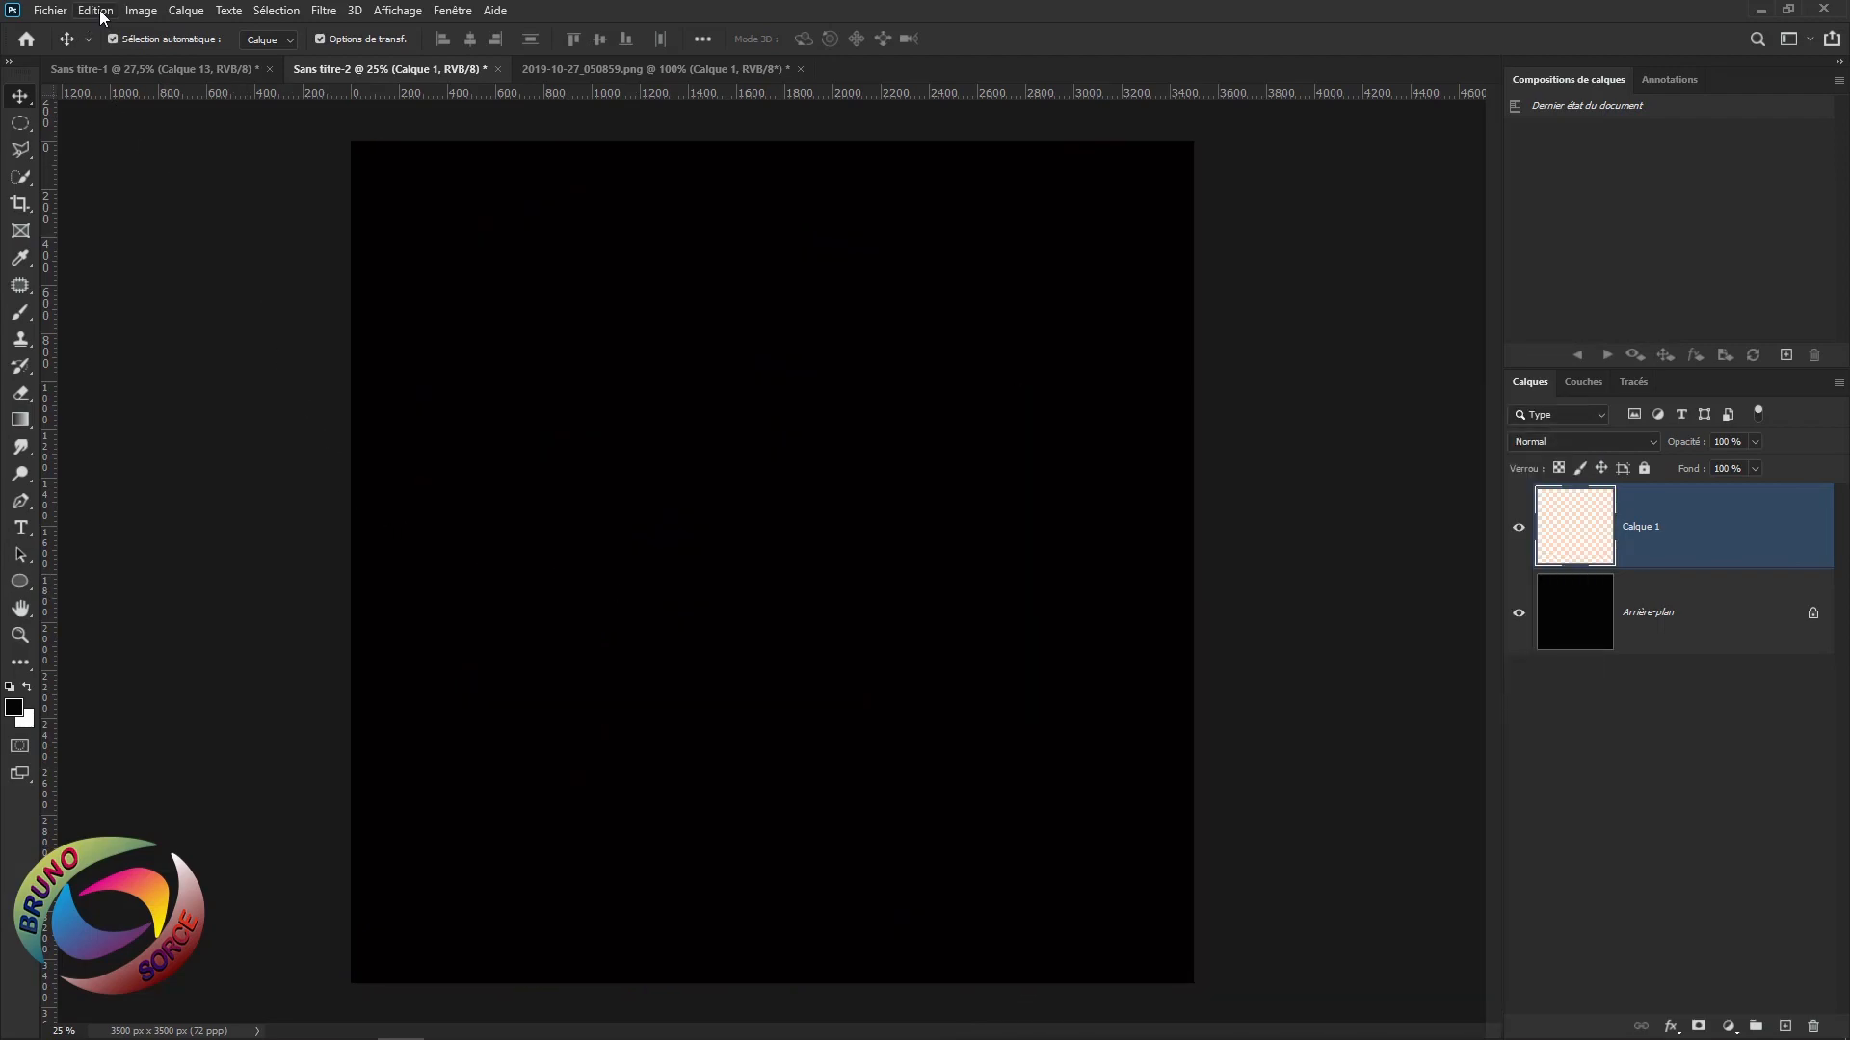
Start another Fill on Calque 1 with the reduced dancer pattern and the Remplissage aléatoire script
{"action": "left_click", "coordinate": [97, 12]}
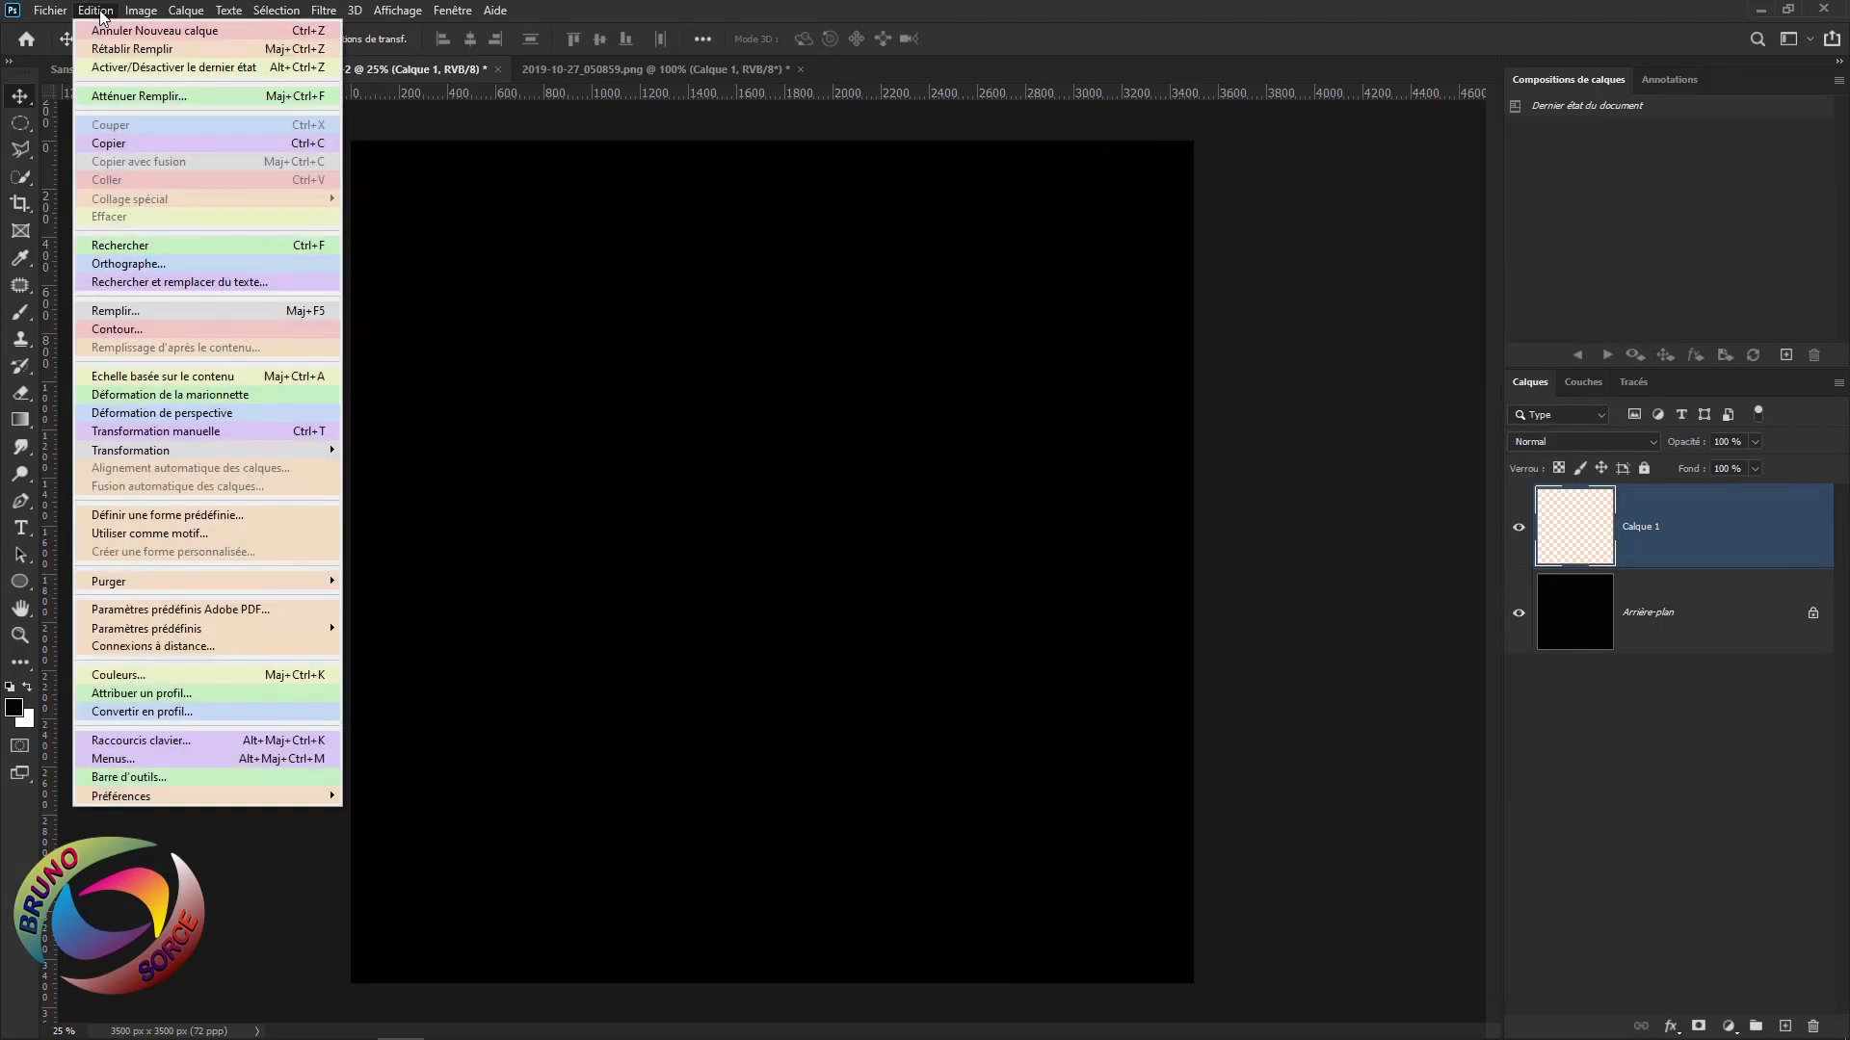
{"action": "left_click", "coordinate": [102, 310]}
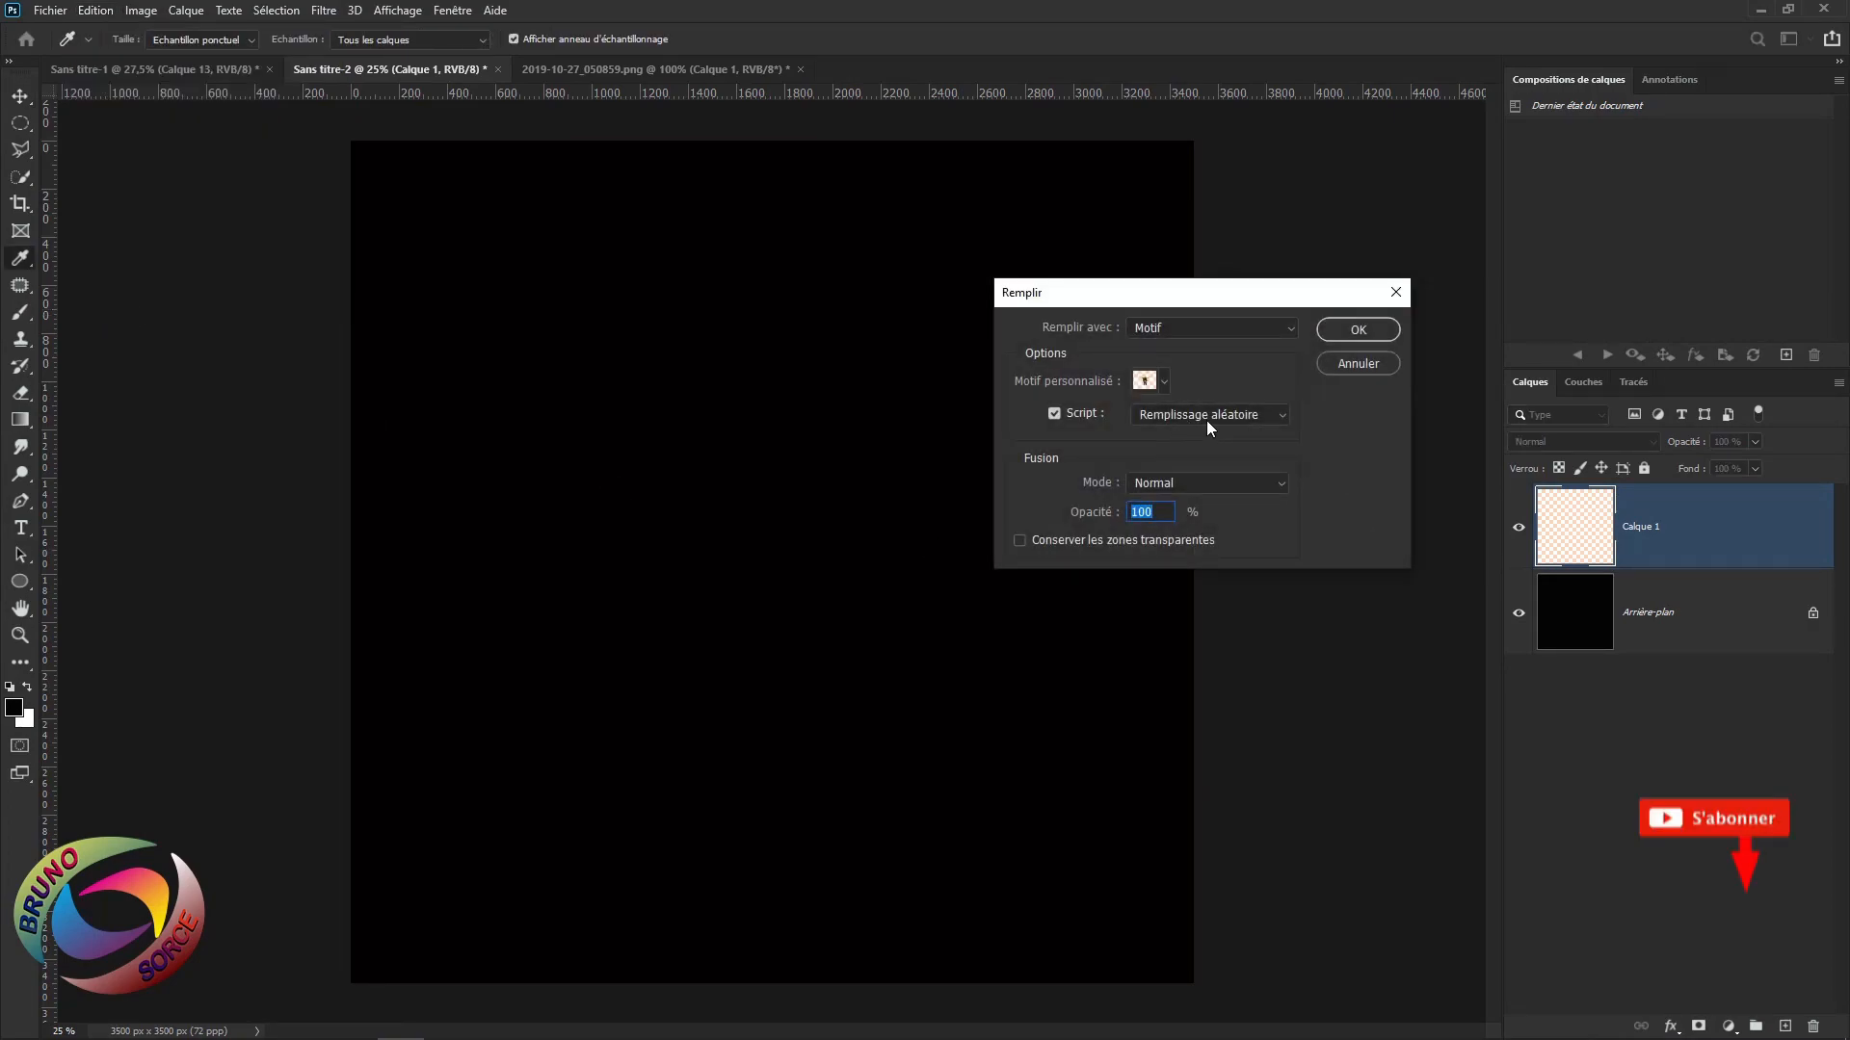
{"action": "left_click", "coordinate": [1164, 380]}
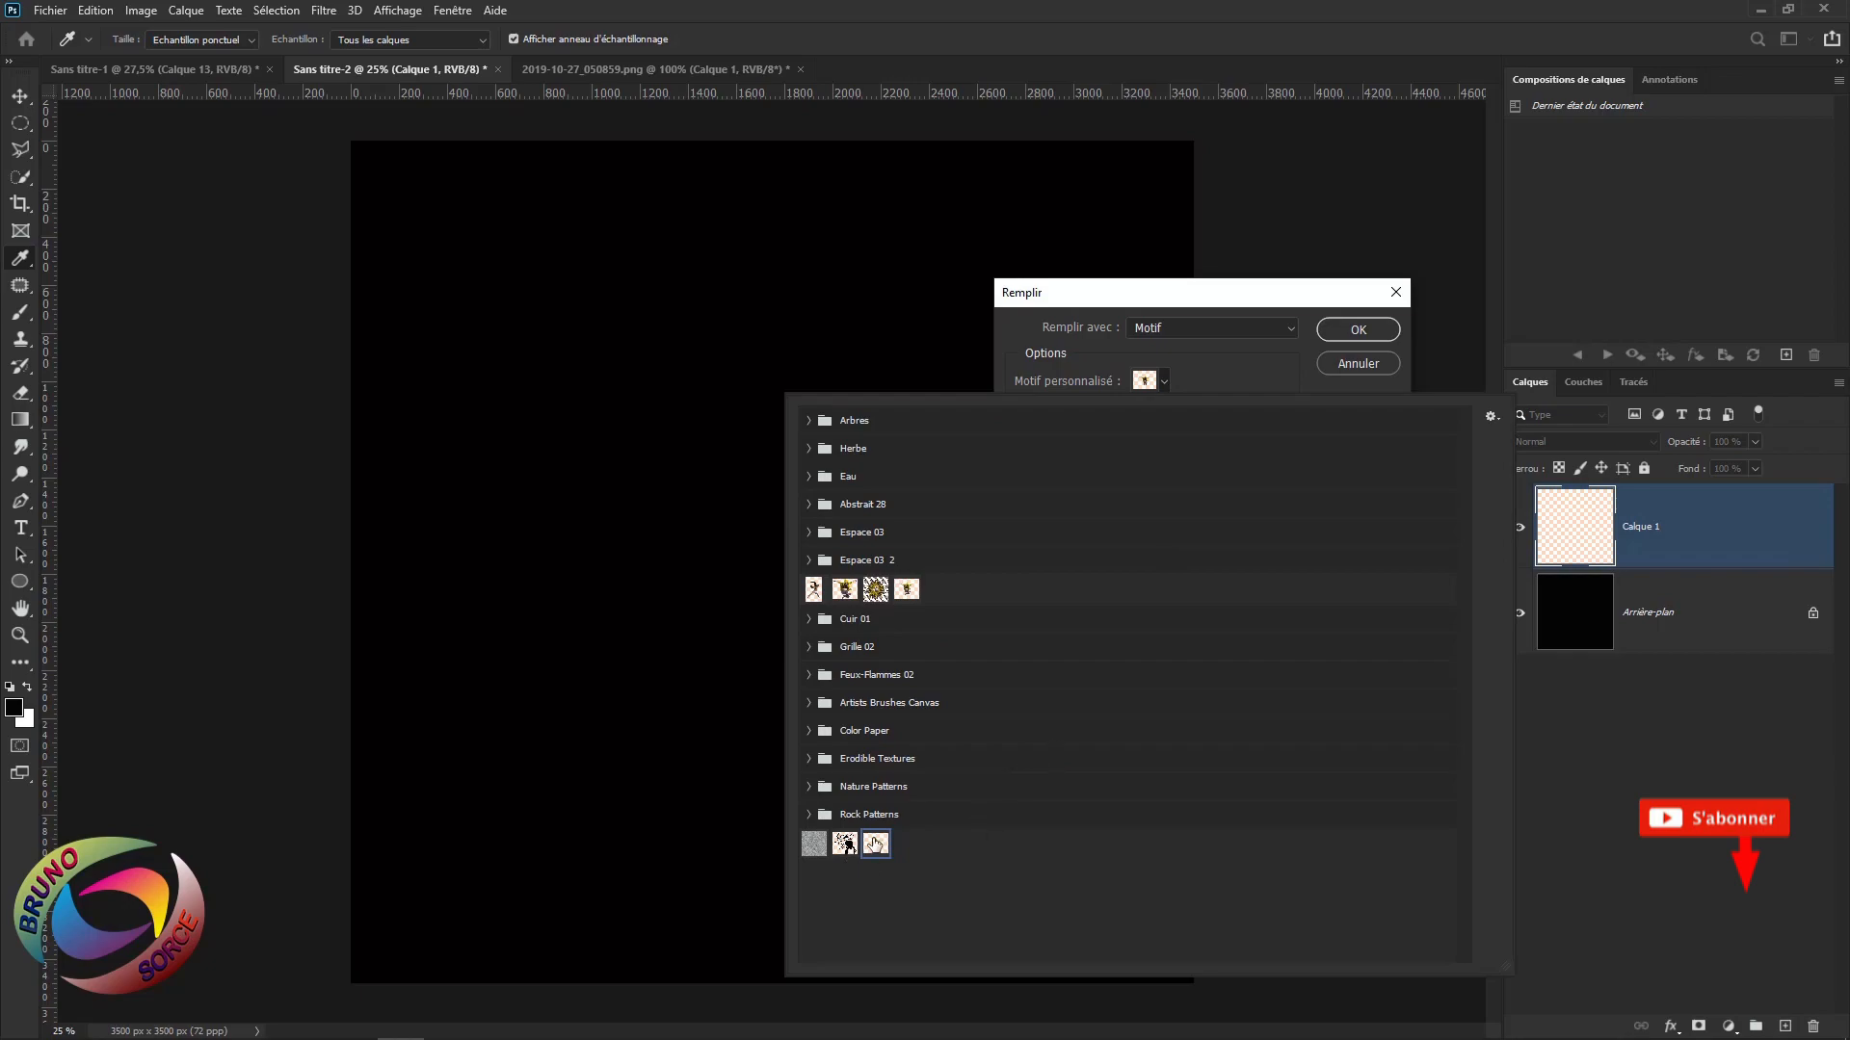
{"action": "left_click", "coordinate": [1264, 306]}
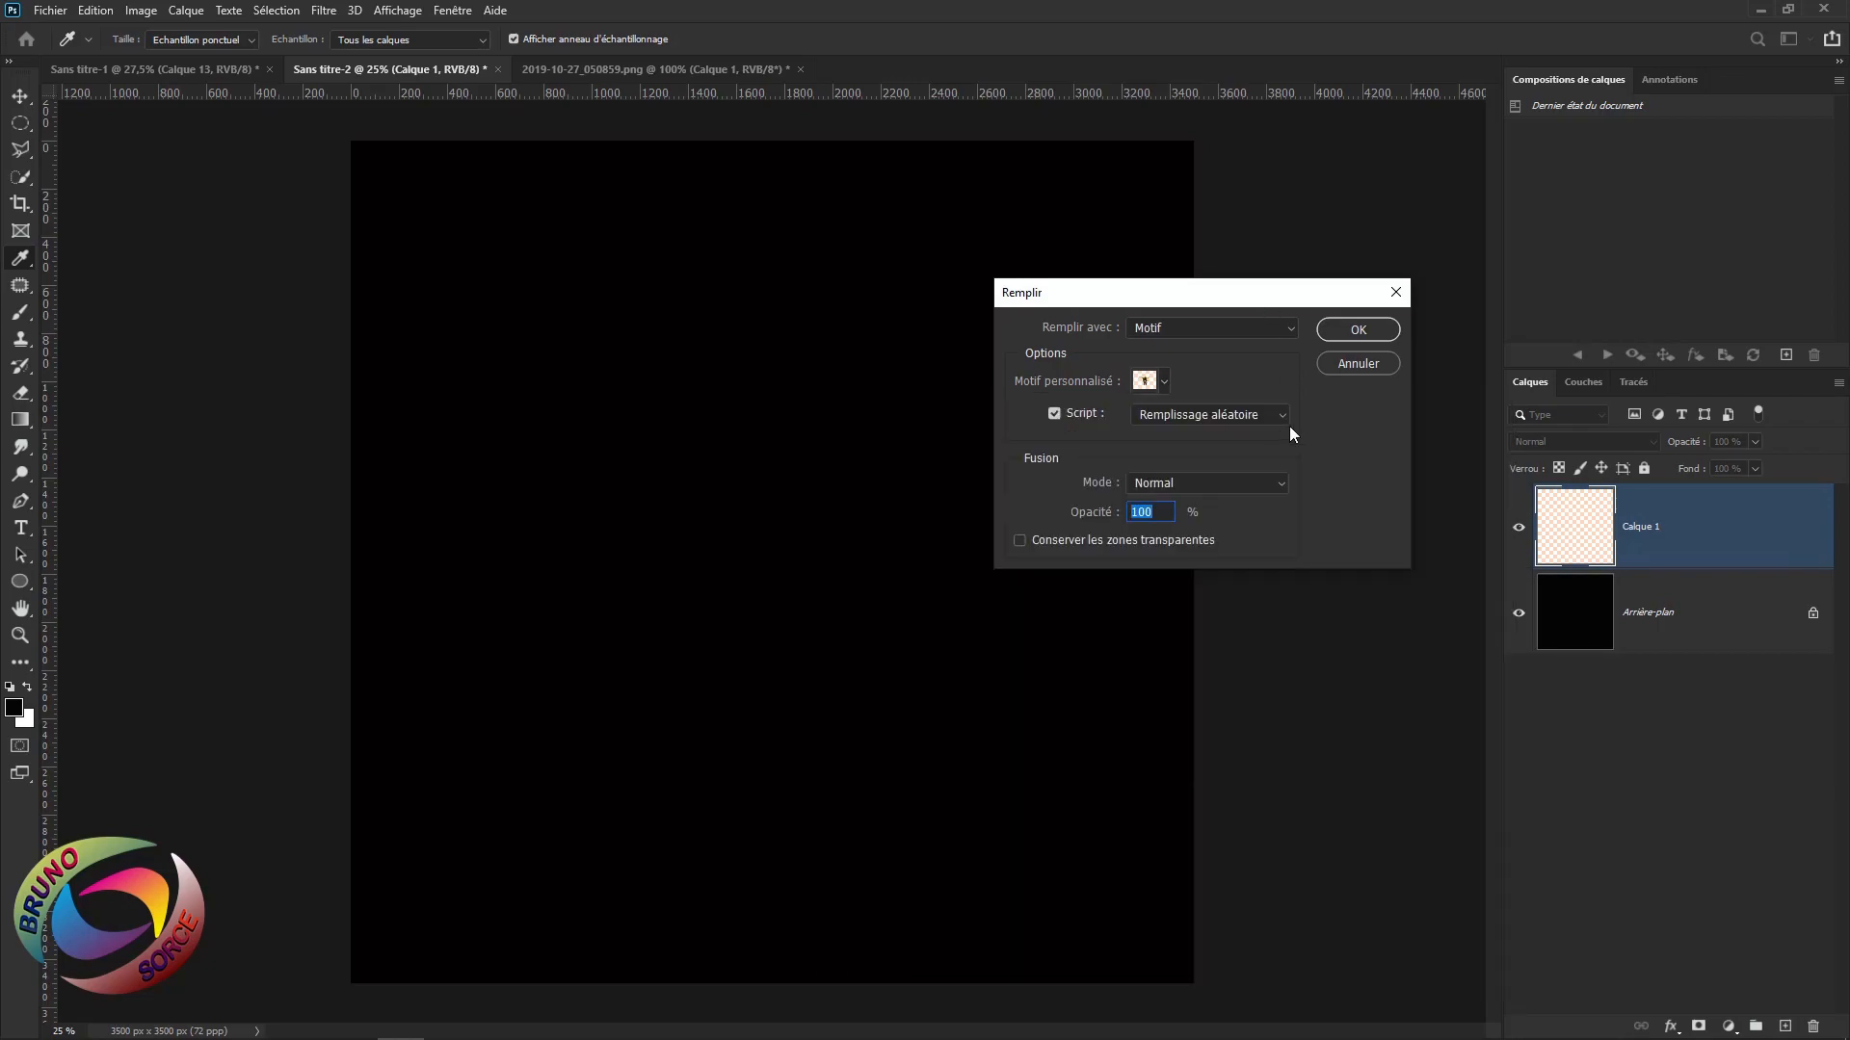
{"action": "left_click", "coordinate": [1370, 330]}
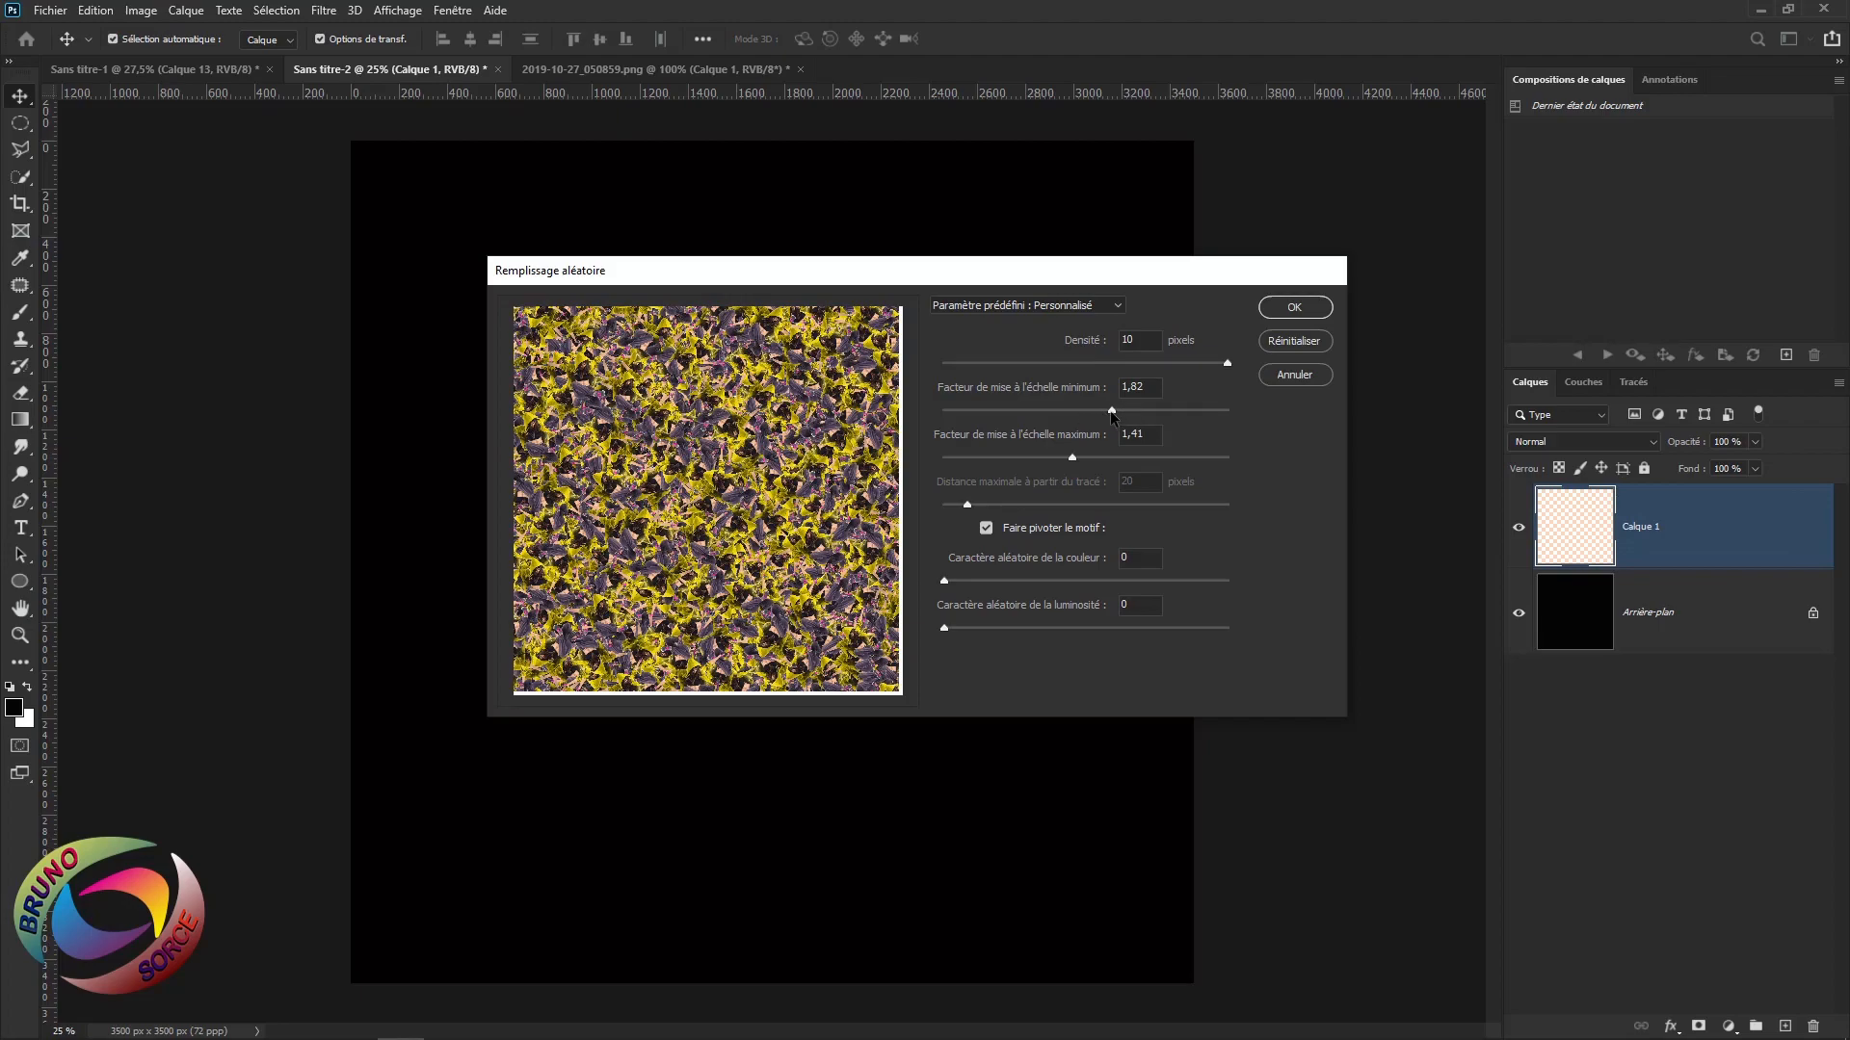
Try the random fill with density 8, minimum scale factor 0,64 and maximum scale factor 2,72, and undo it
{"action": "left_click_drag", "start_coordinate": [1112, 413], "coordinate": [998, 412]}
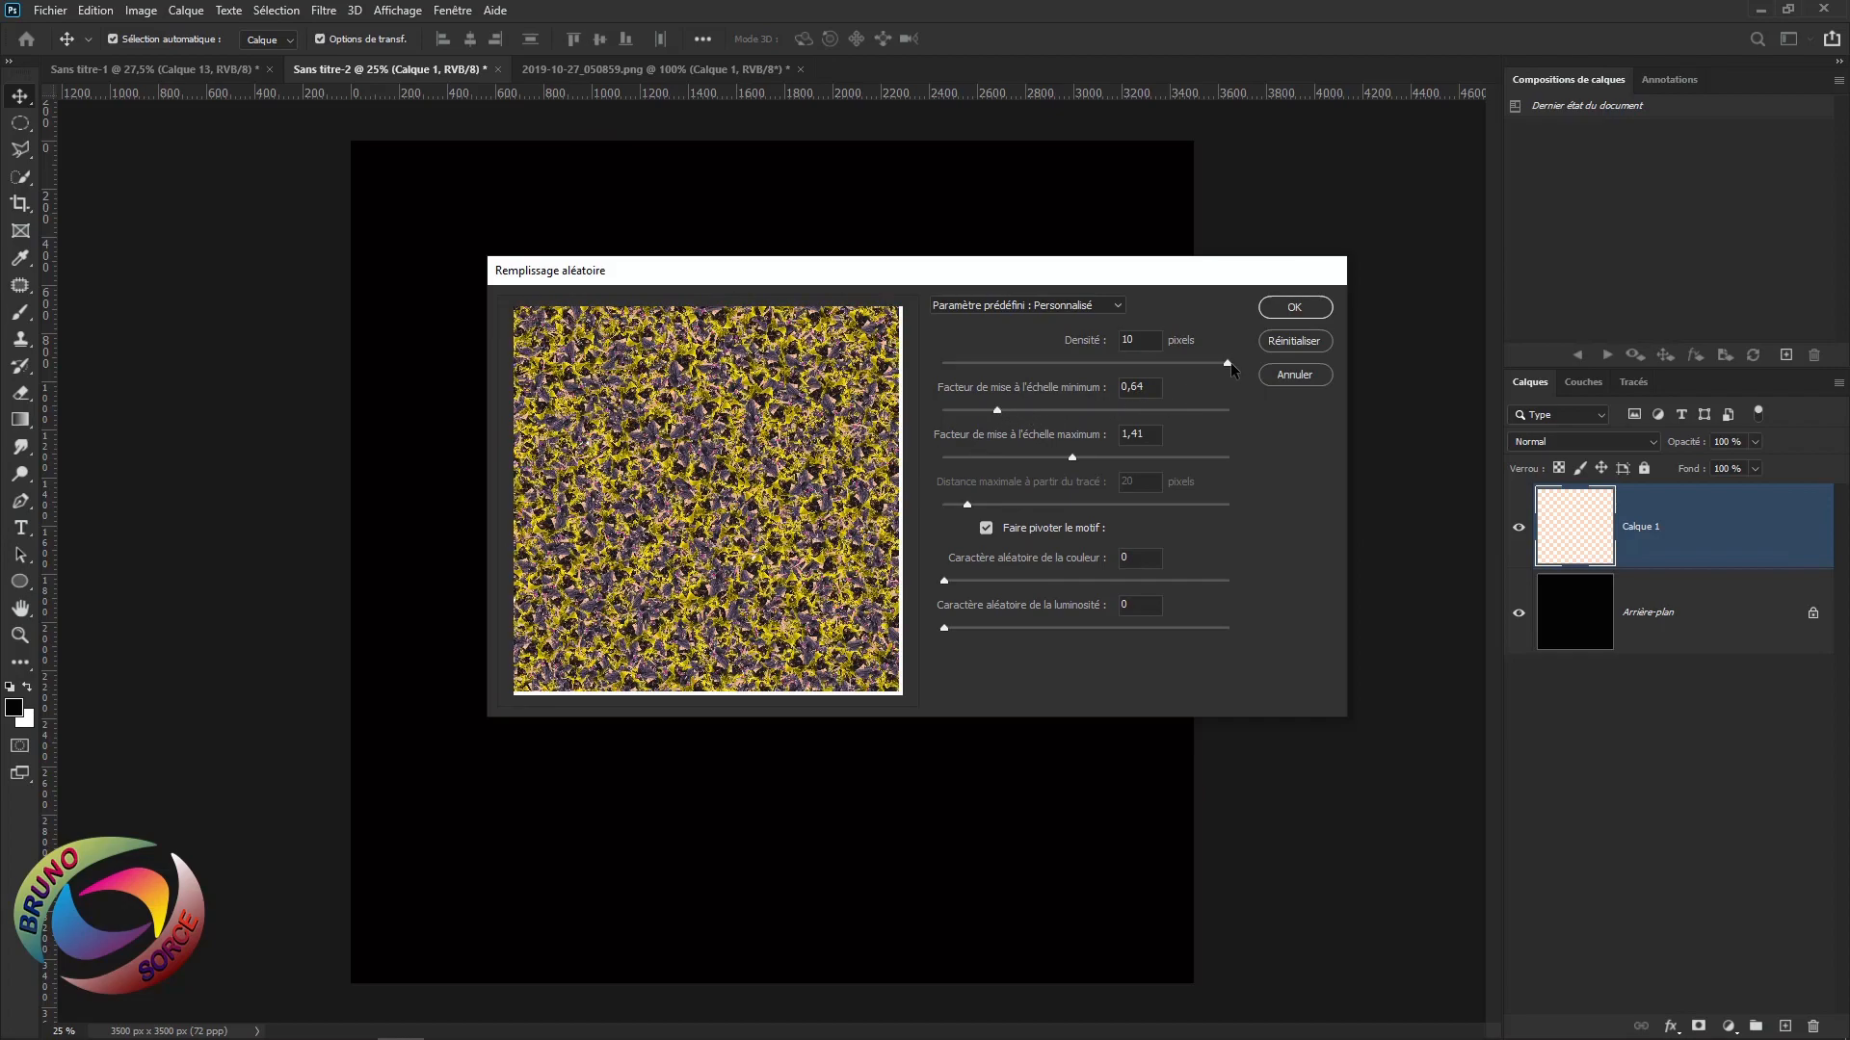
{"action": "left_click_drag", "start_coordinate": [1228, 363], "coordinate": [1169, 373]}
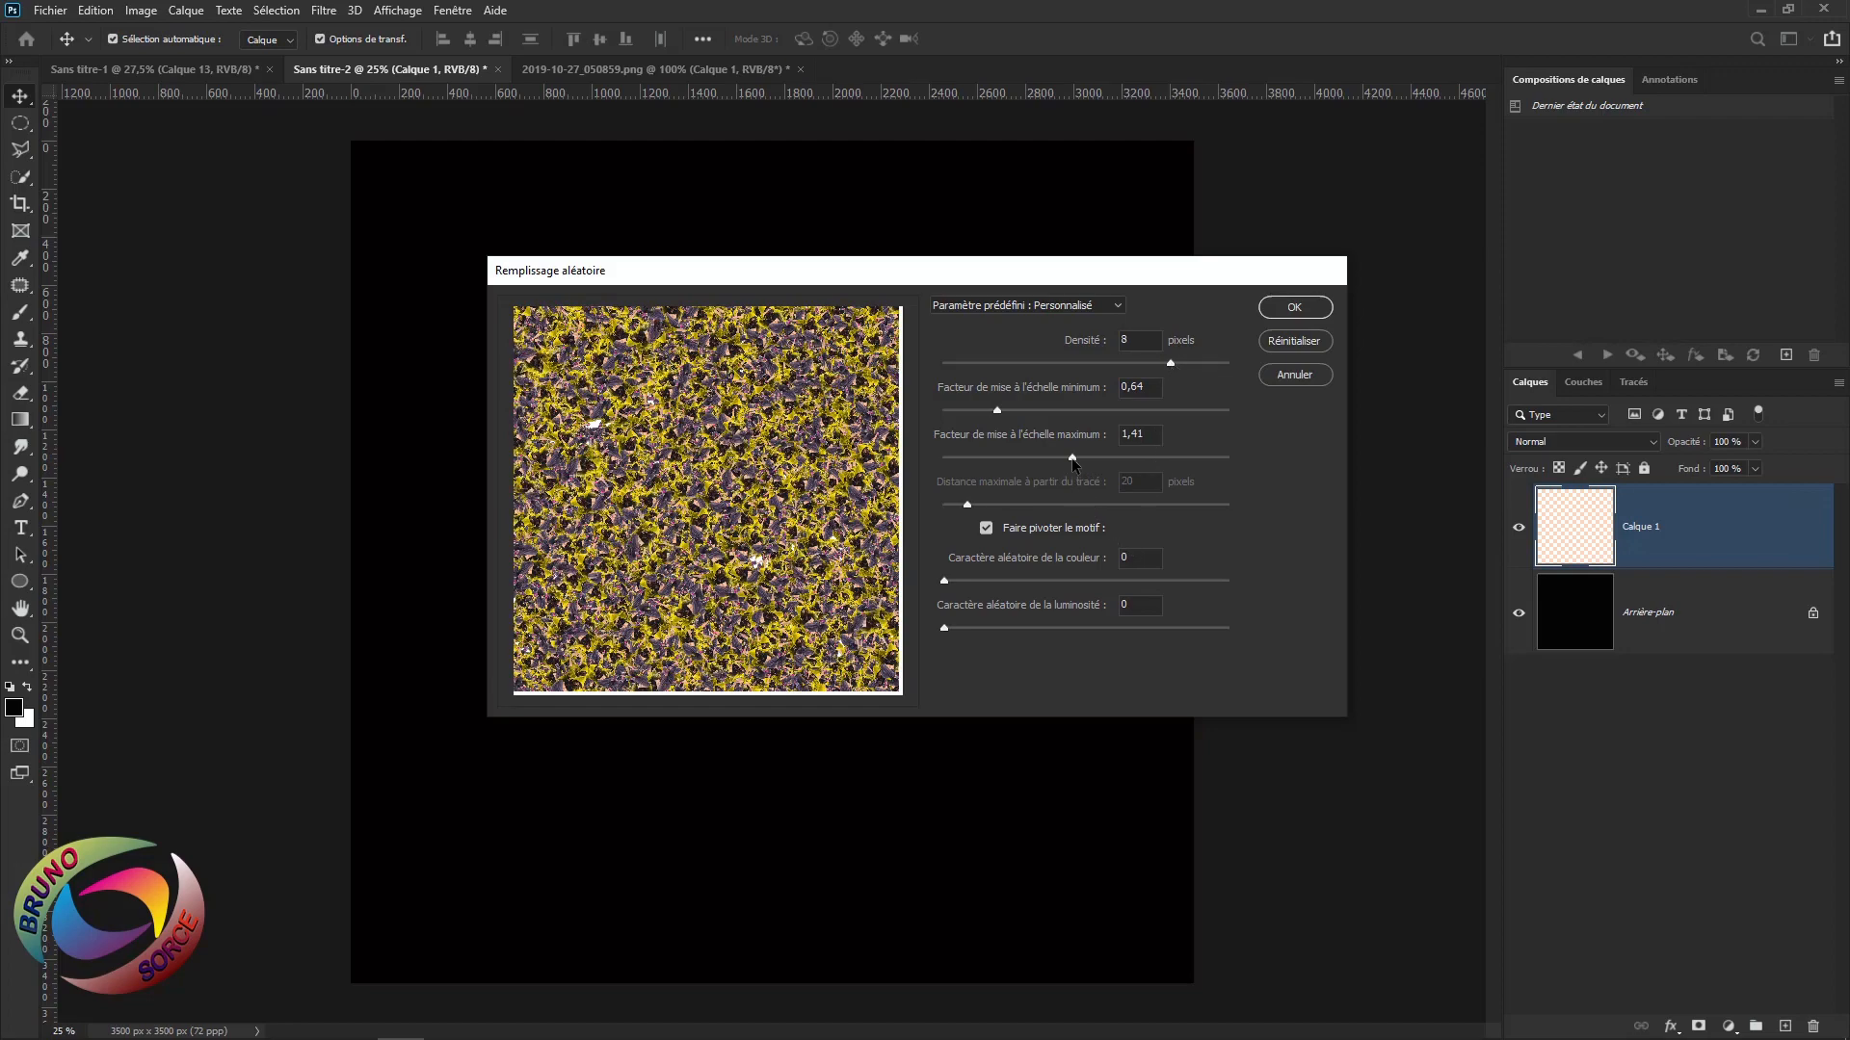
{"action": "left_click_drag", "start_coordinate": [1072, 462], "coordinate": [1167, 465]}
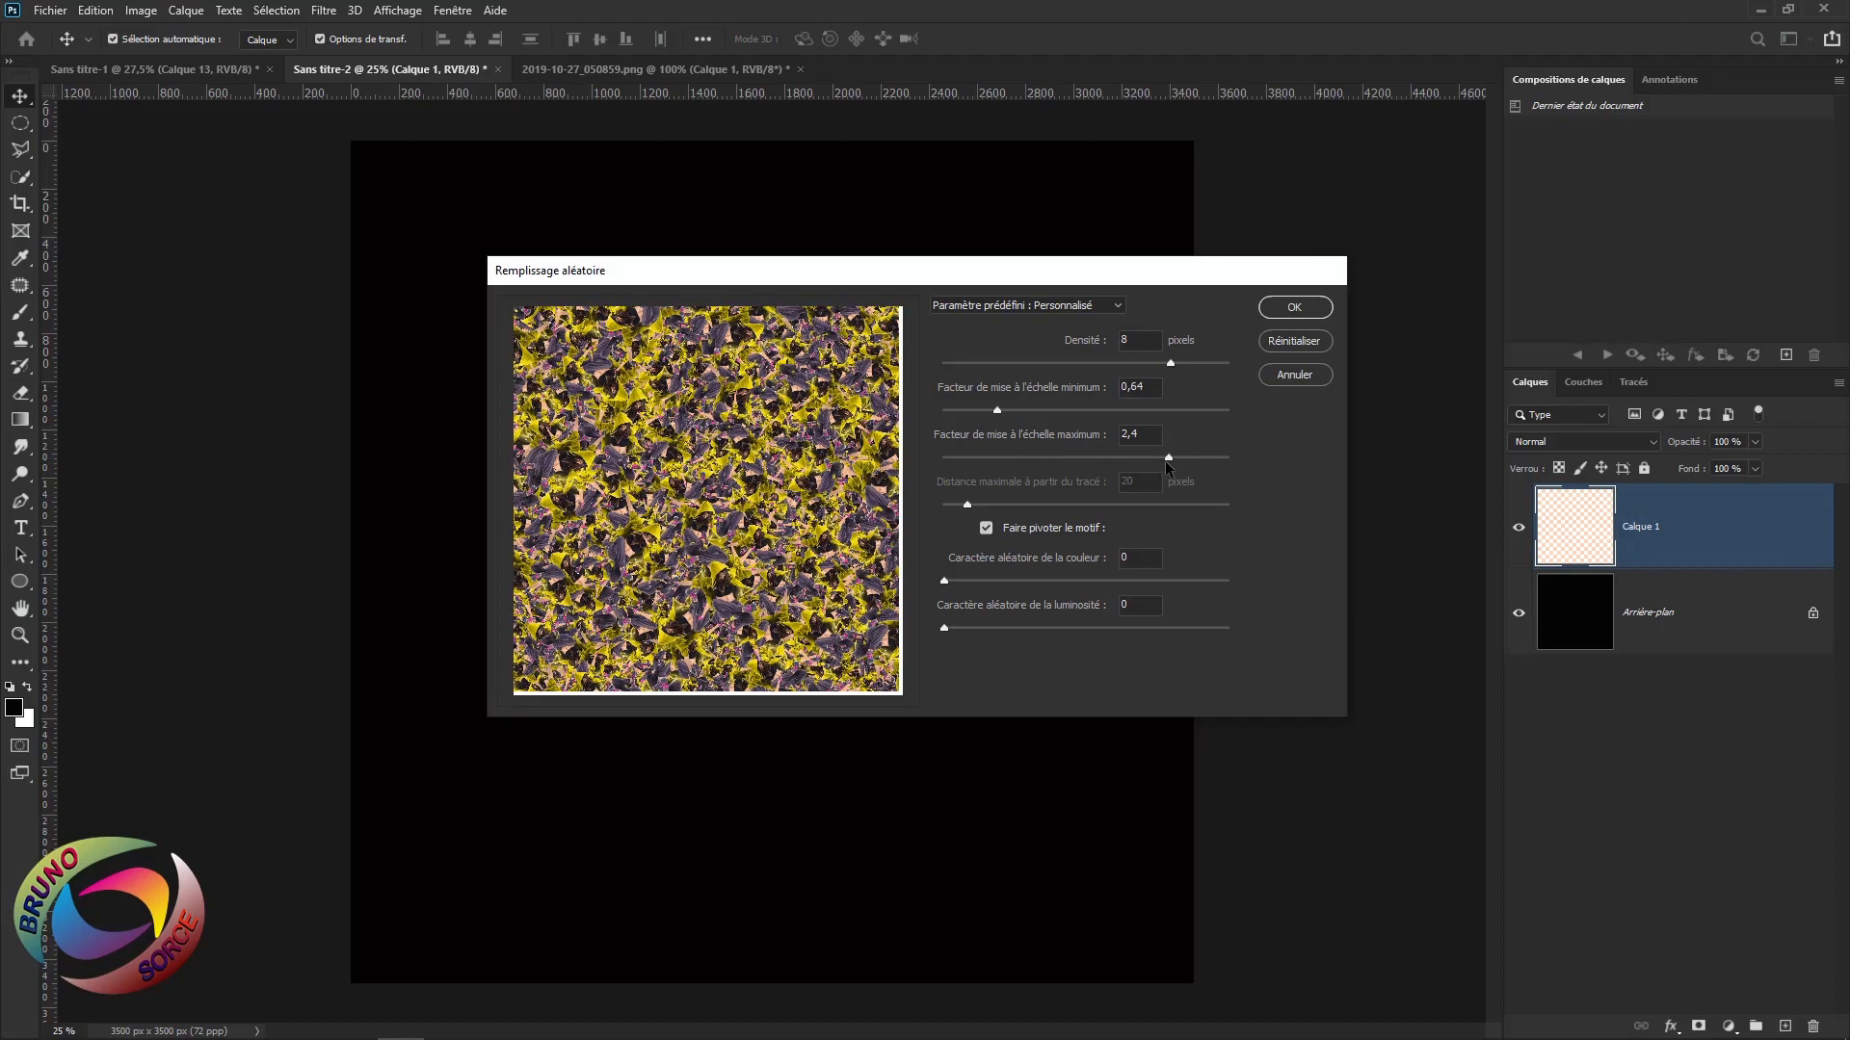
{"action": "left_click_drag", "start_coordinate": [1165, 460], "coordinate": [1200, 464]}
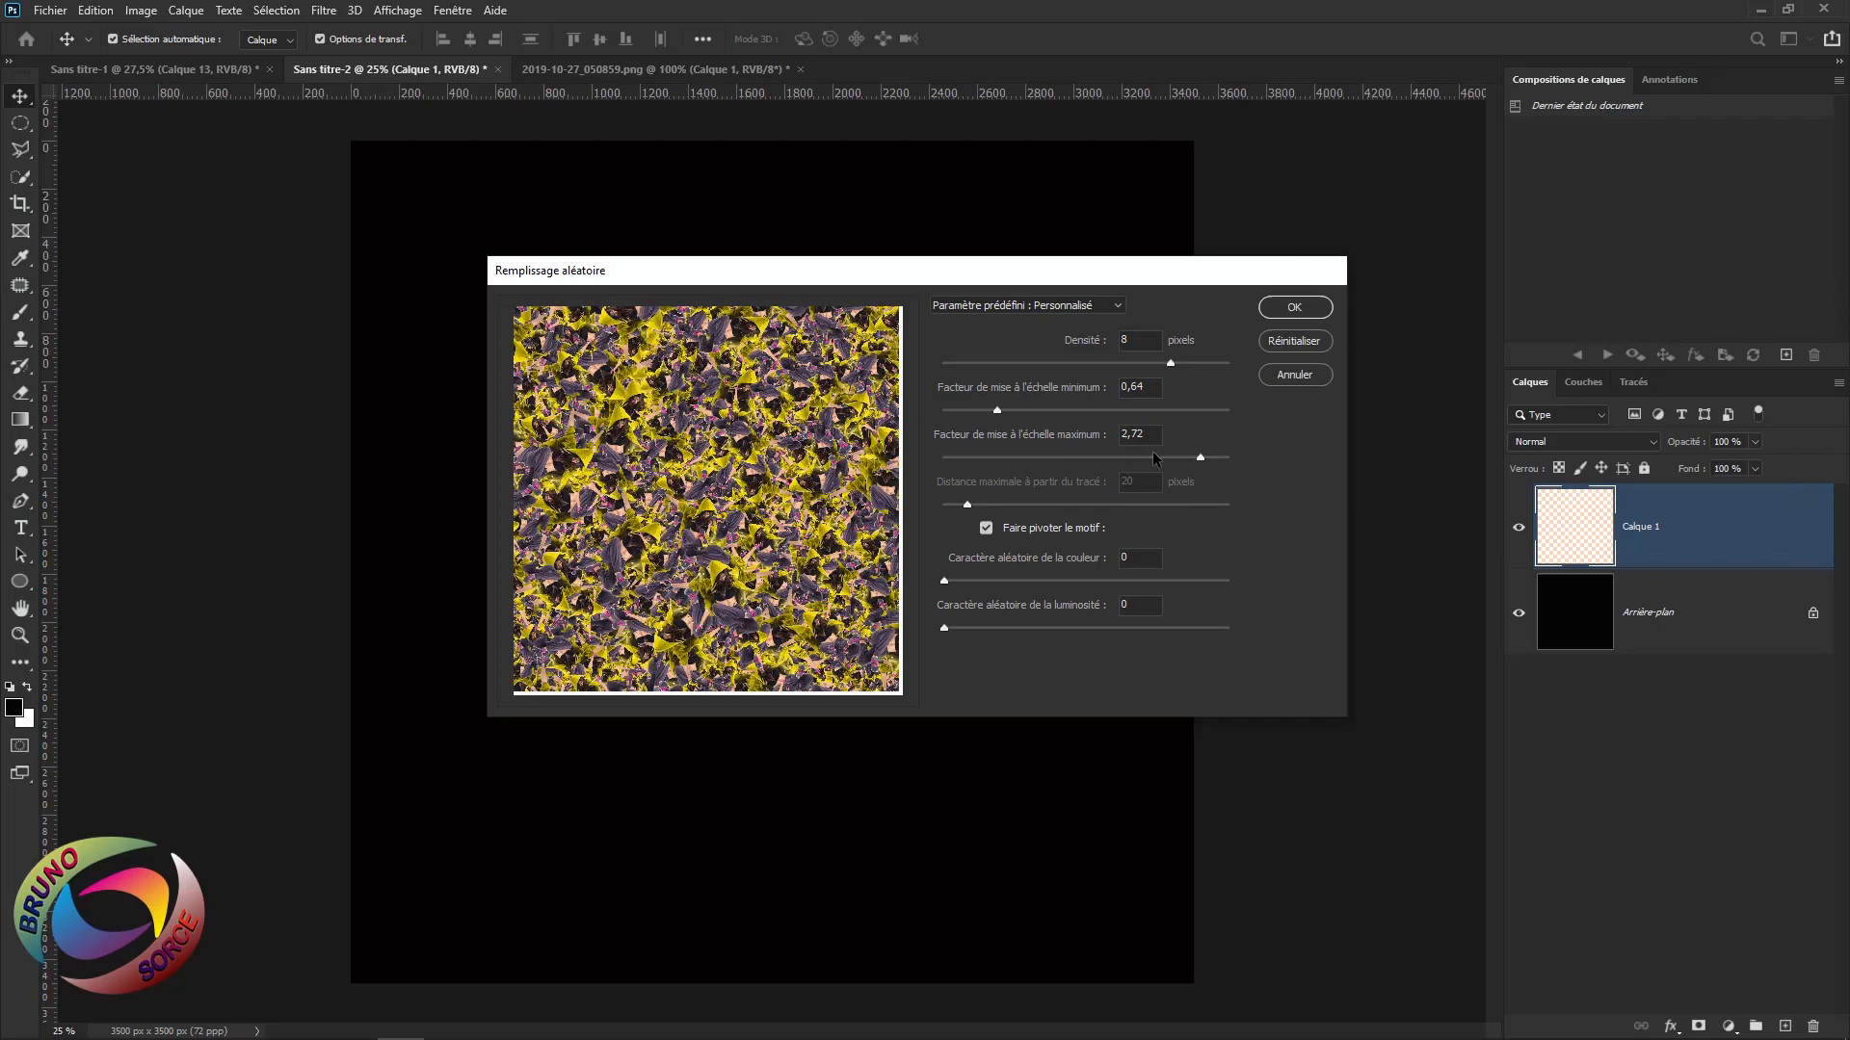
{"action": "left_click", "coordinate": [1293, 308]}
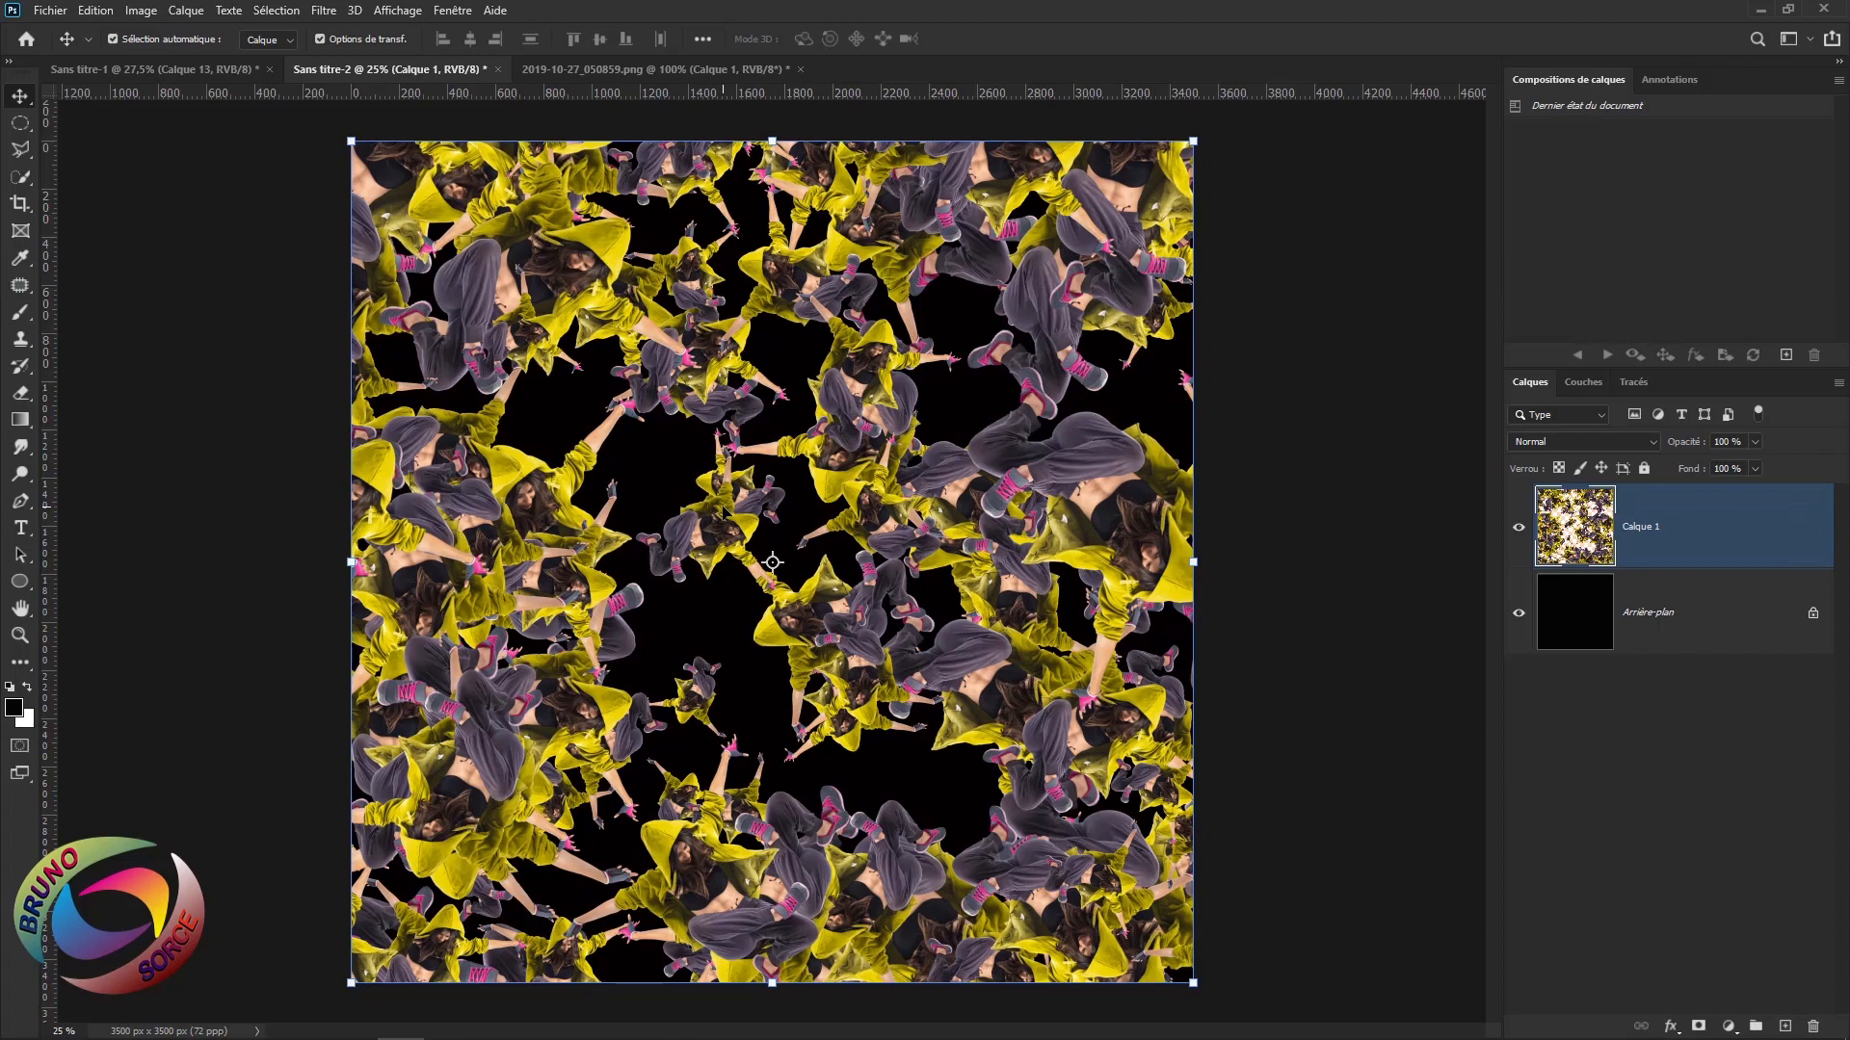
{"action": "key", "text": "ctrl"}
{"action": "key", "text": "ctrl+z"}
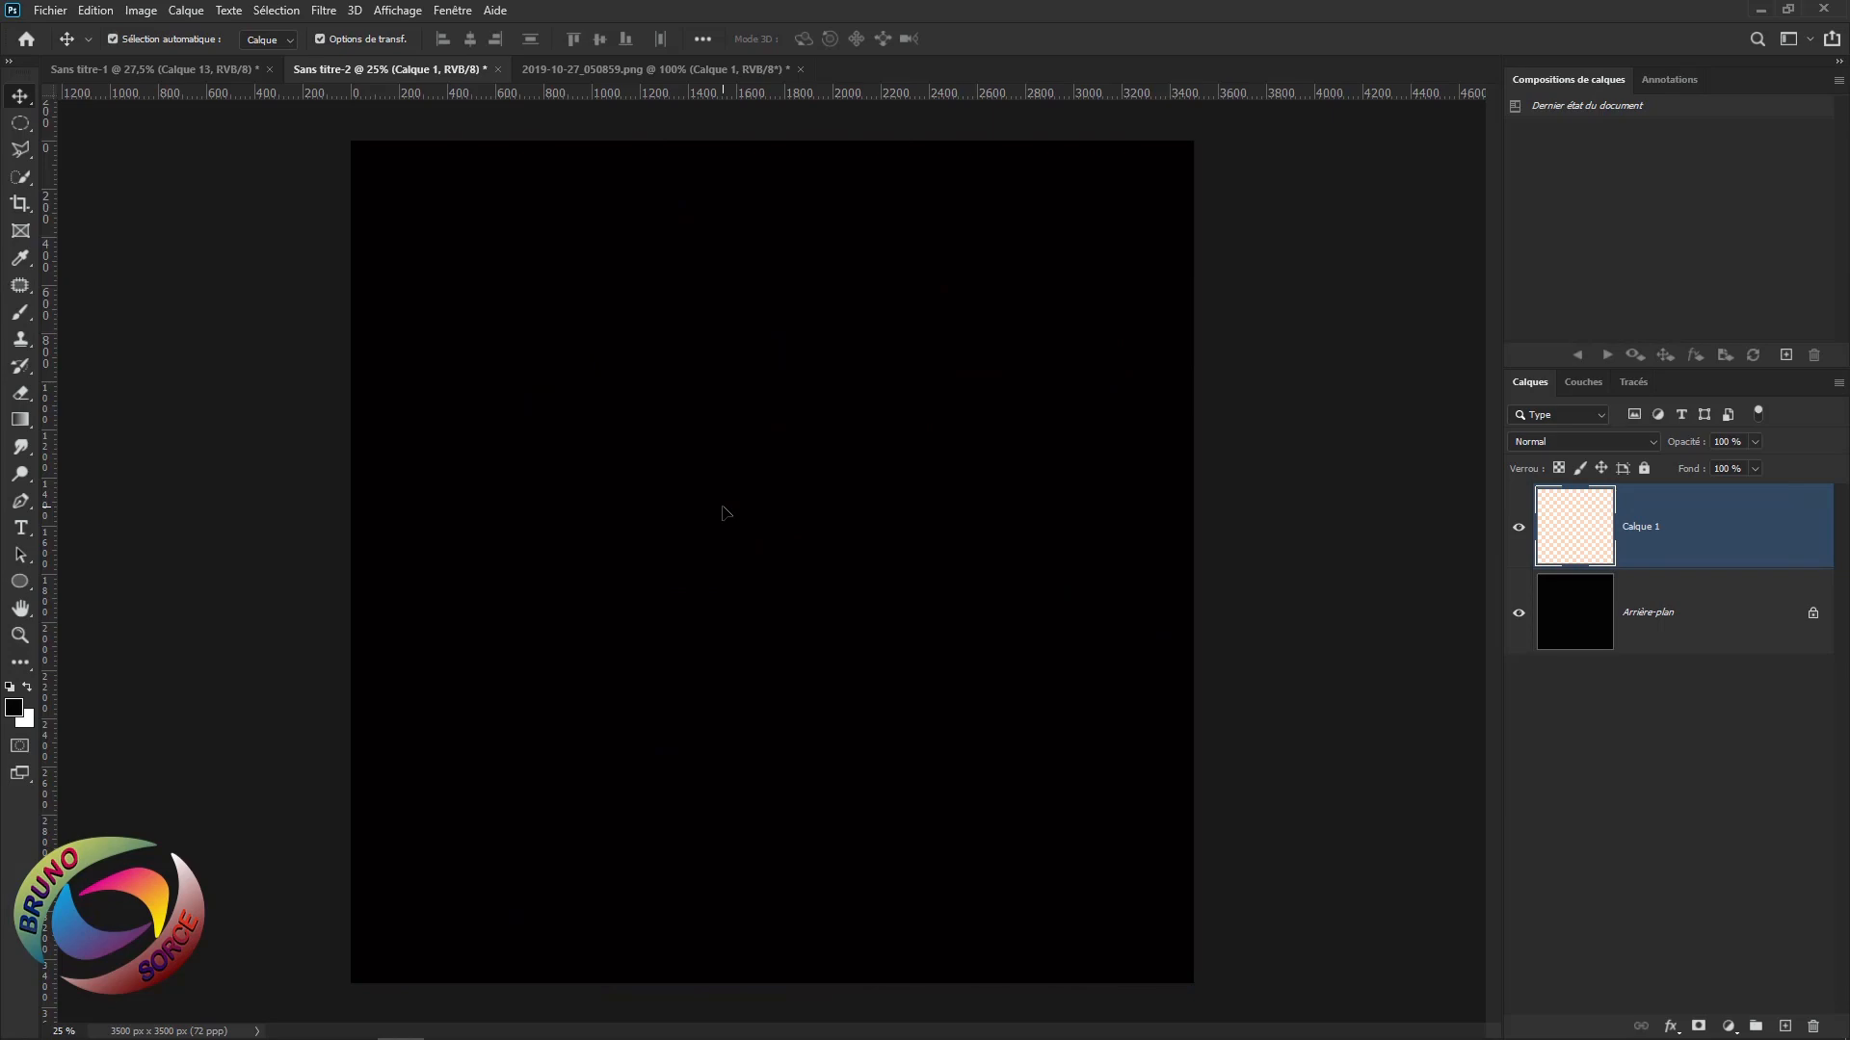
Start a Fill on Calque 1 with the reduced dancer pattern and the Spirale script
{"action": "left_click", "coordinate": [95, 10]}
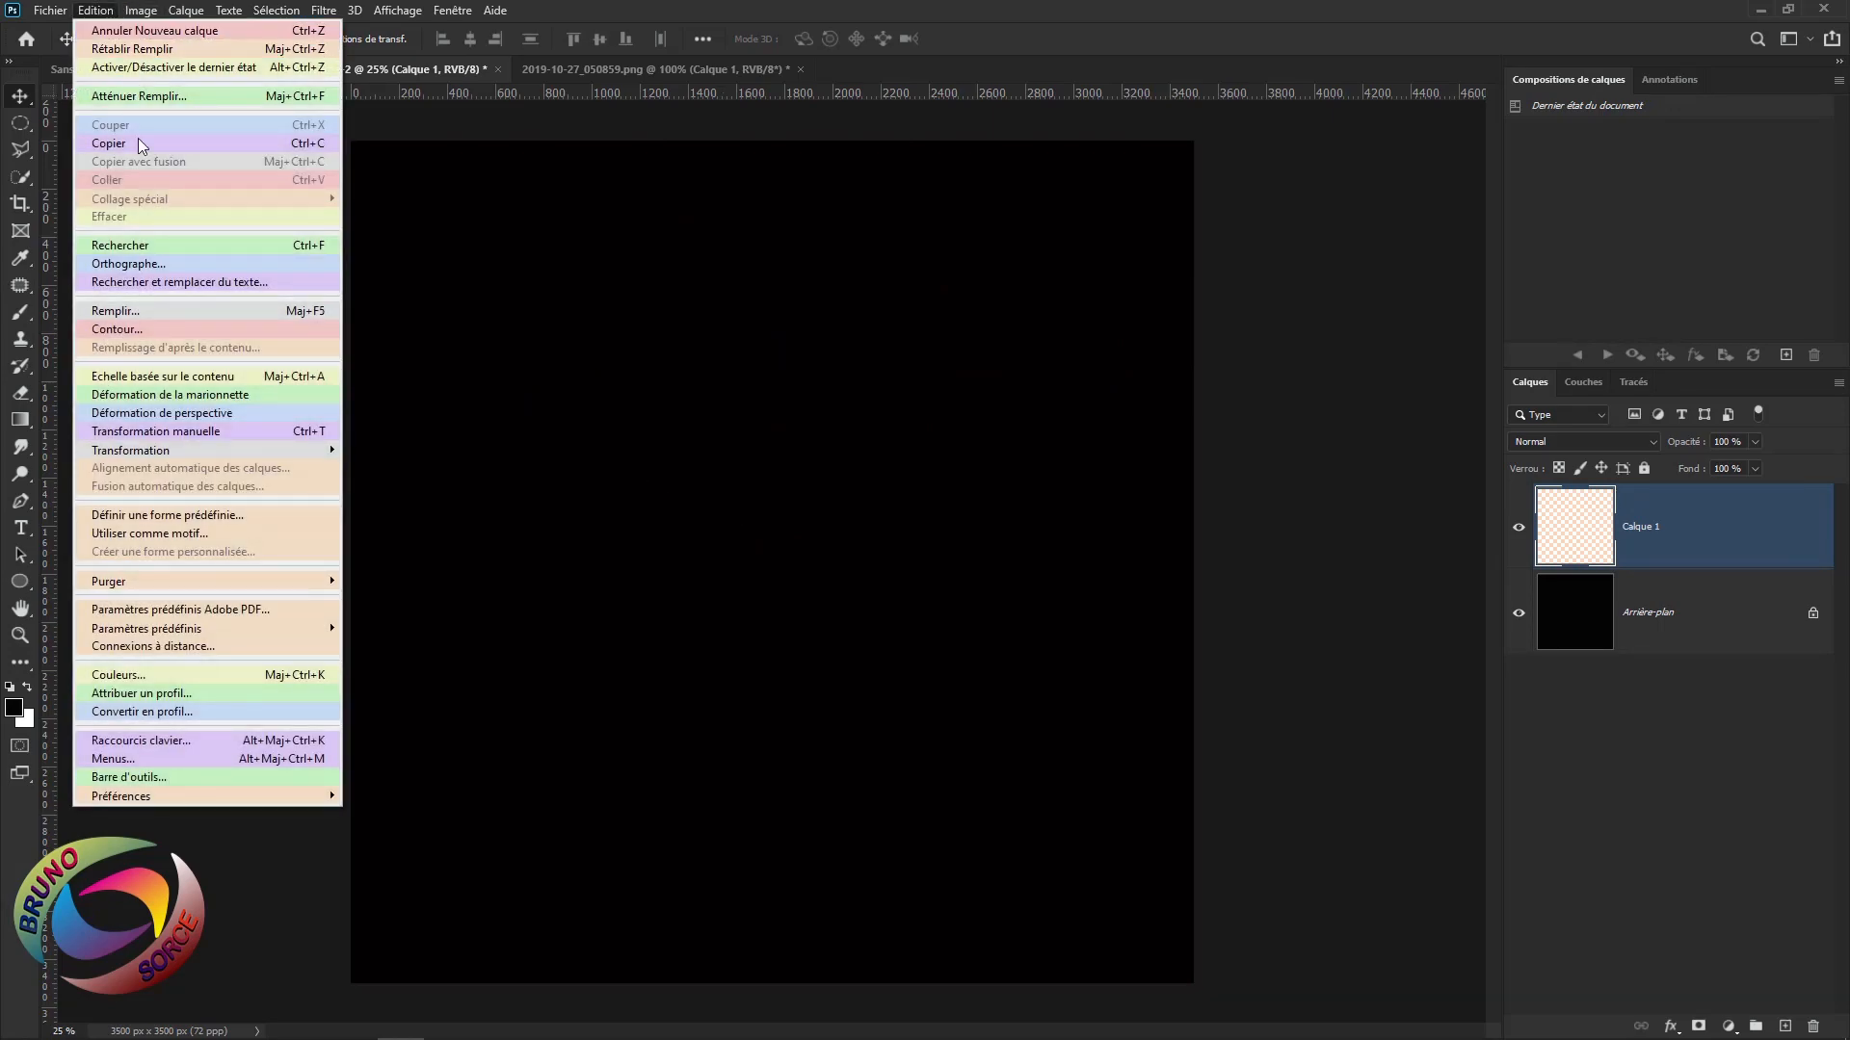
{"action": "left_click", "coordinate": [143, 312]}
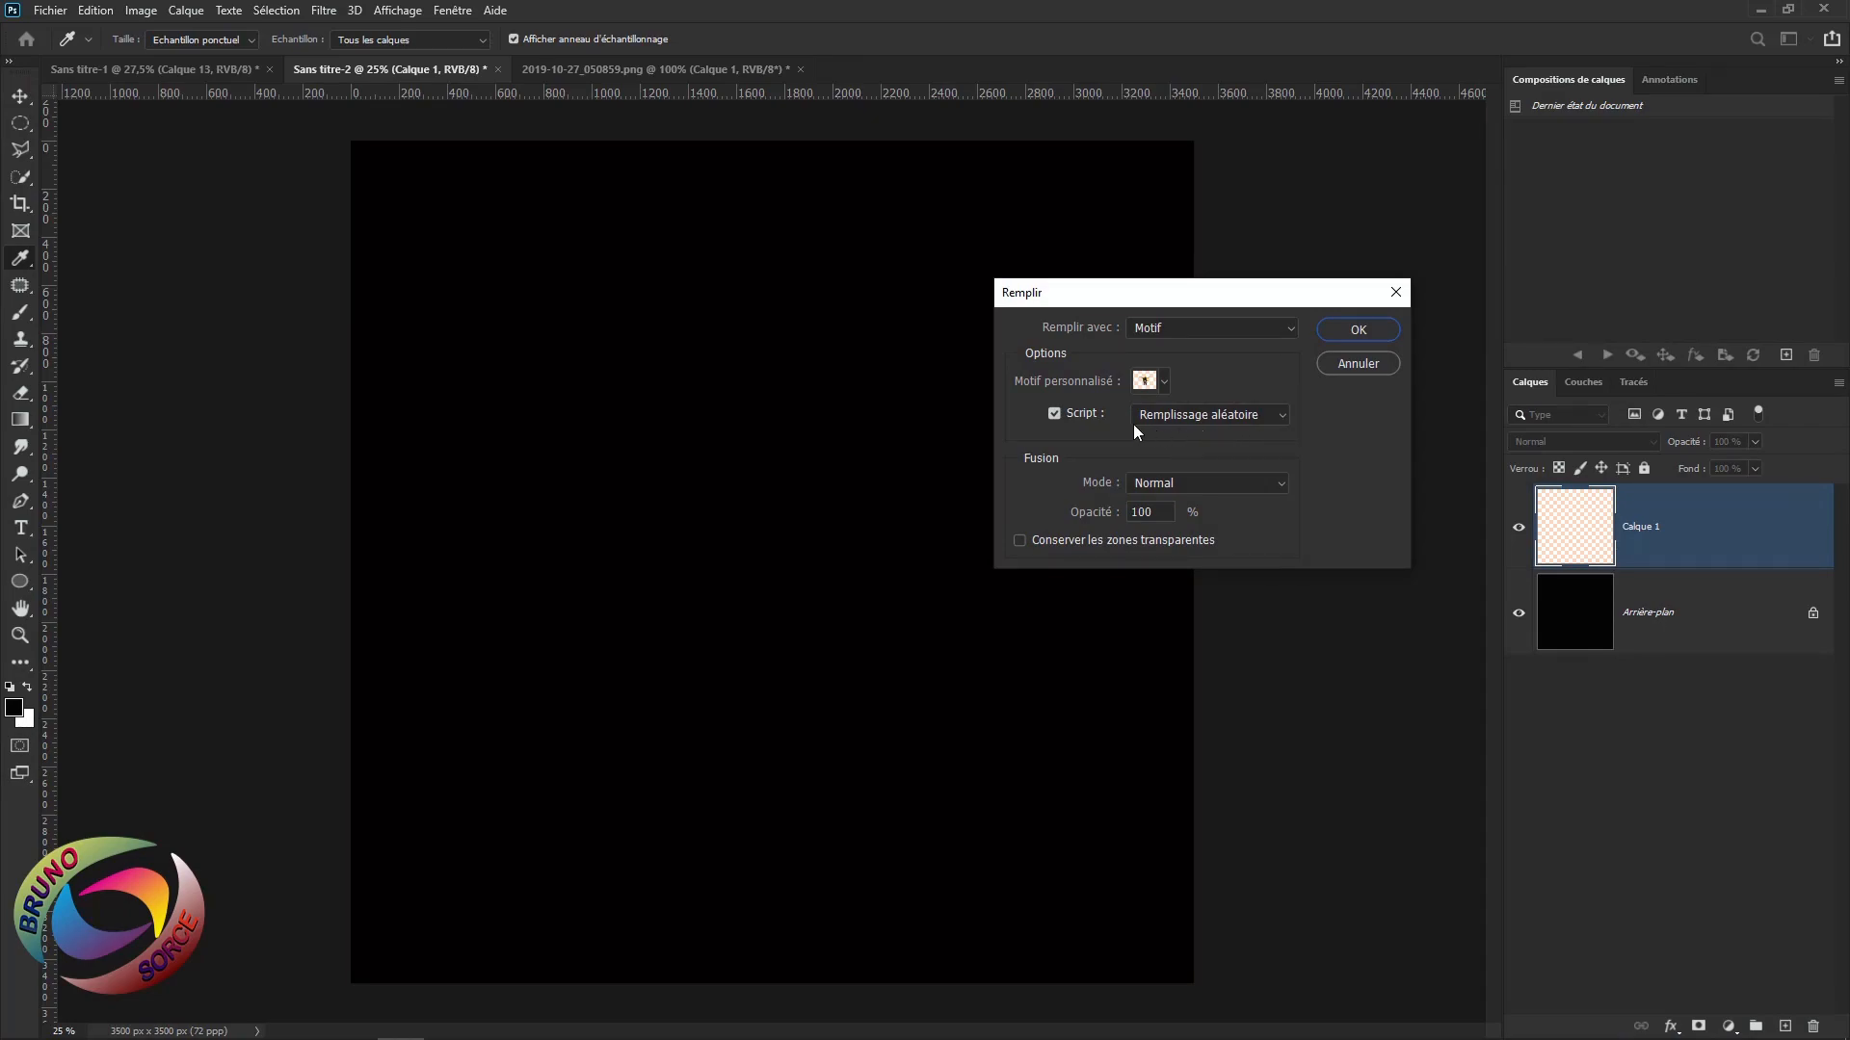
{"action": "left_click", "coordinate": [1254, 420]}
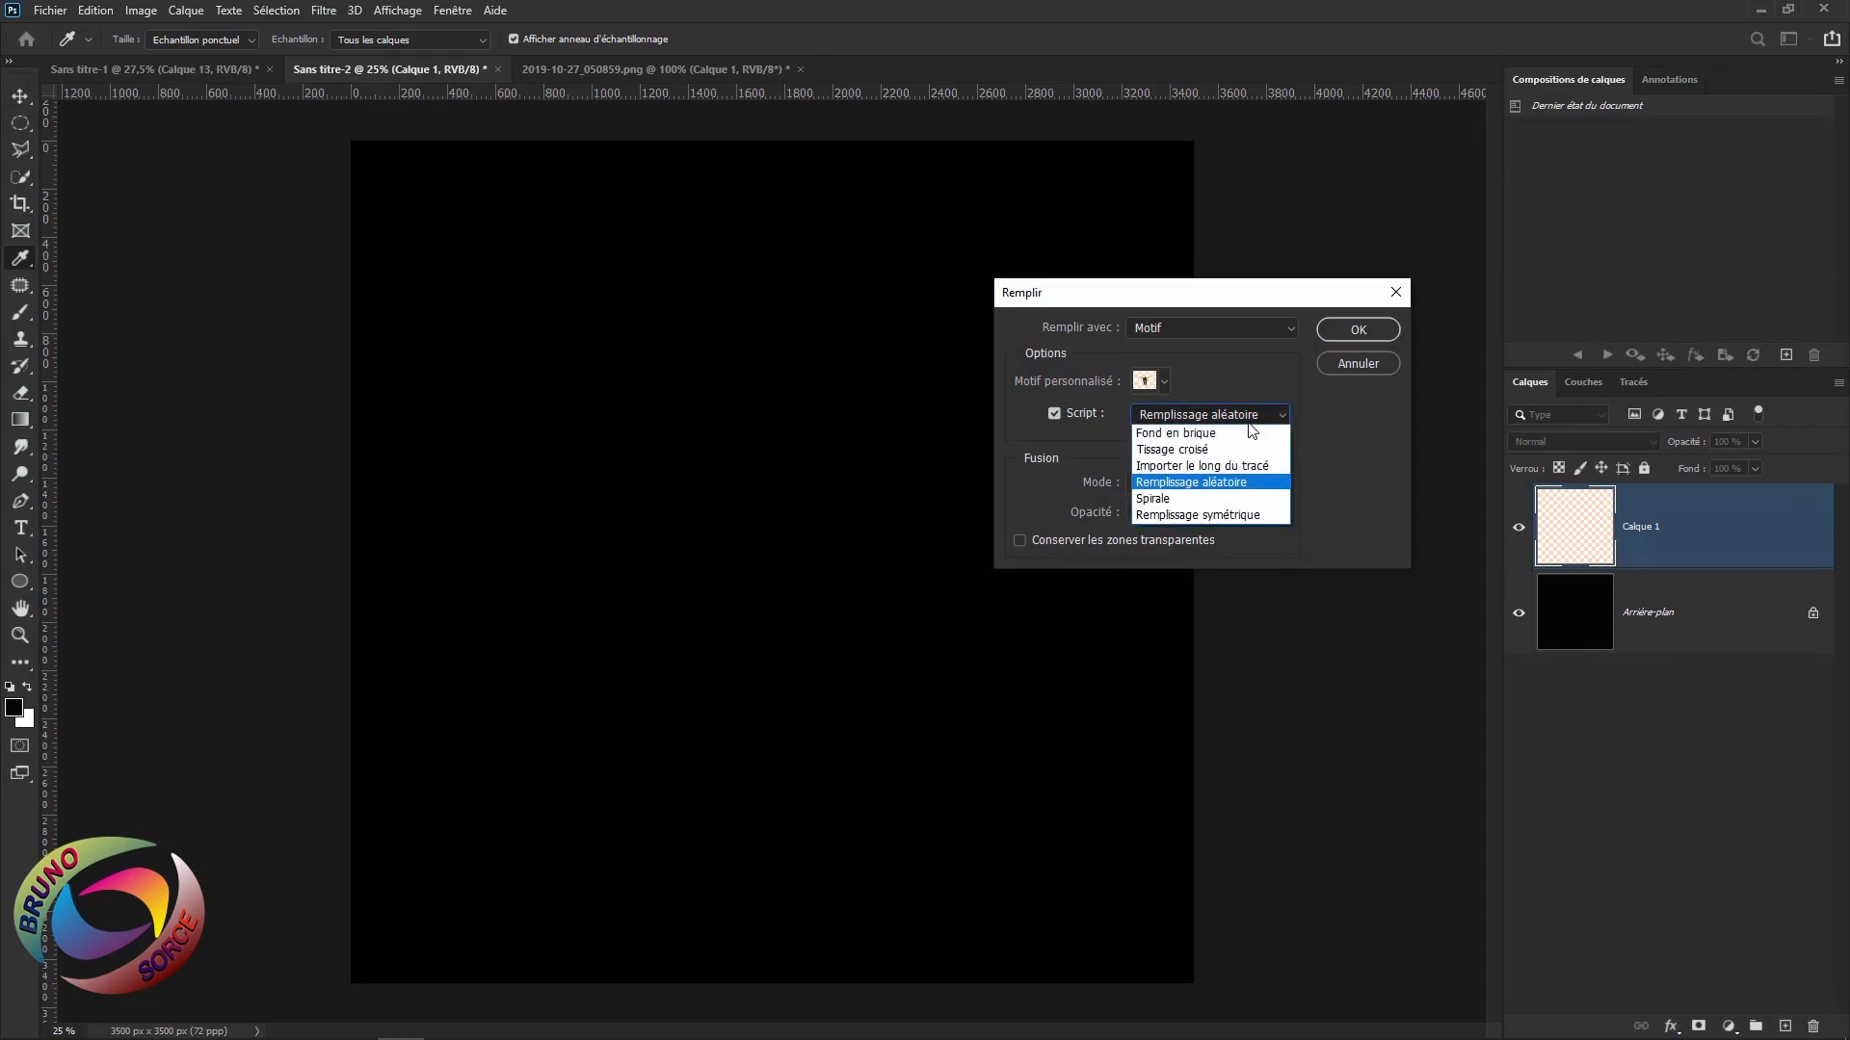
{"action": "left_click", "coordinate": [1159, 500]}
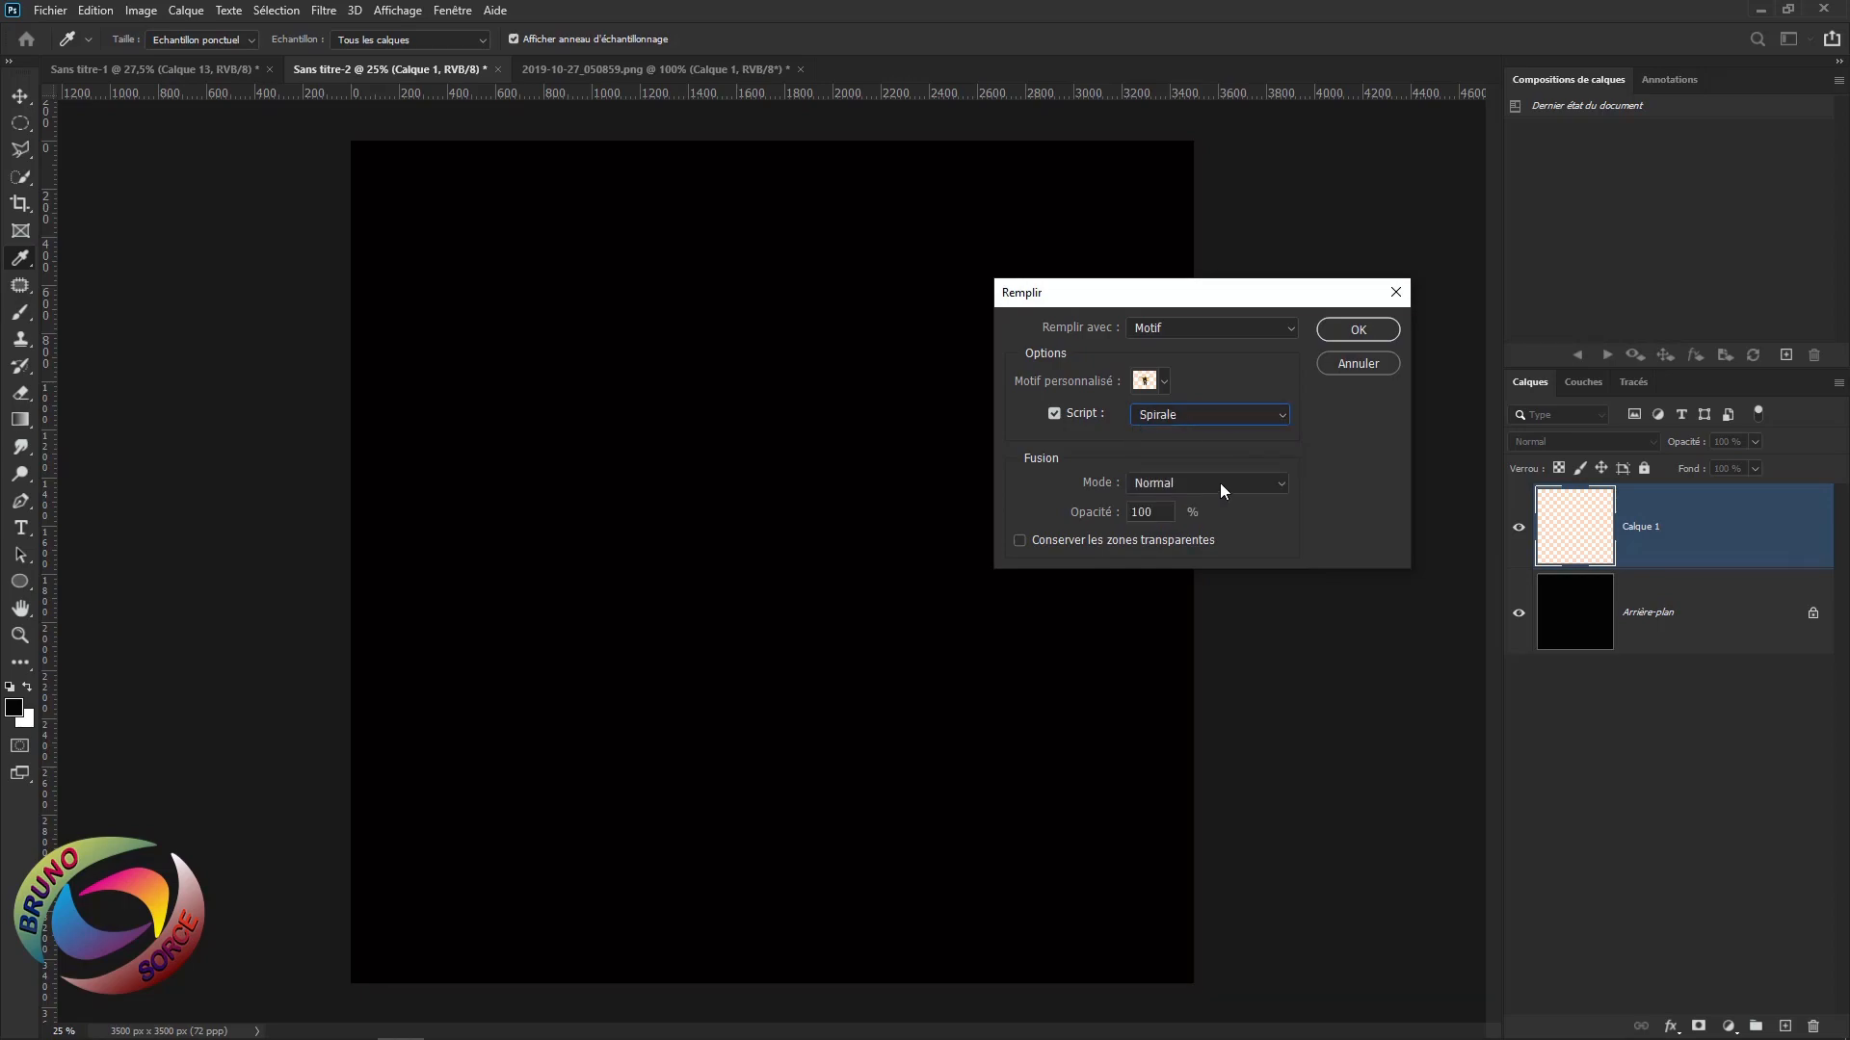
{"action": "left_click", "coordinate": [1354, 327]}
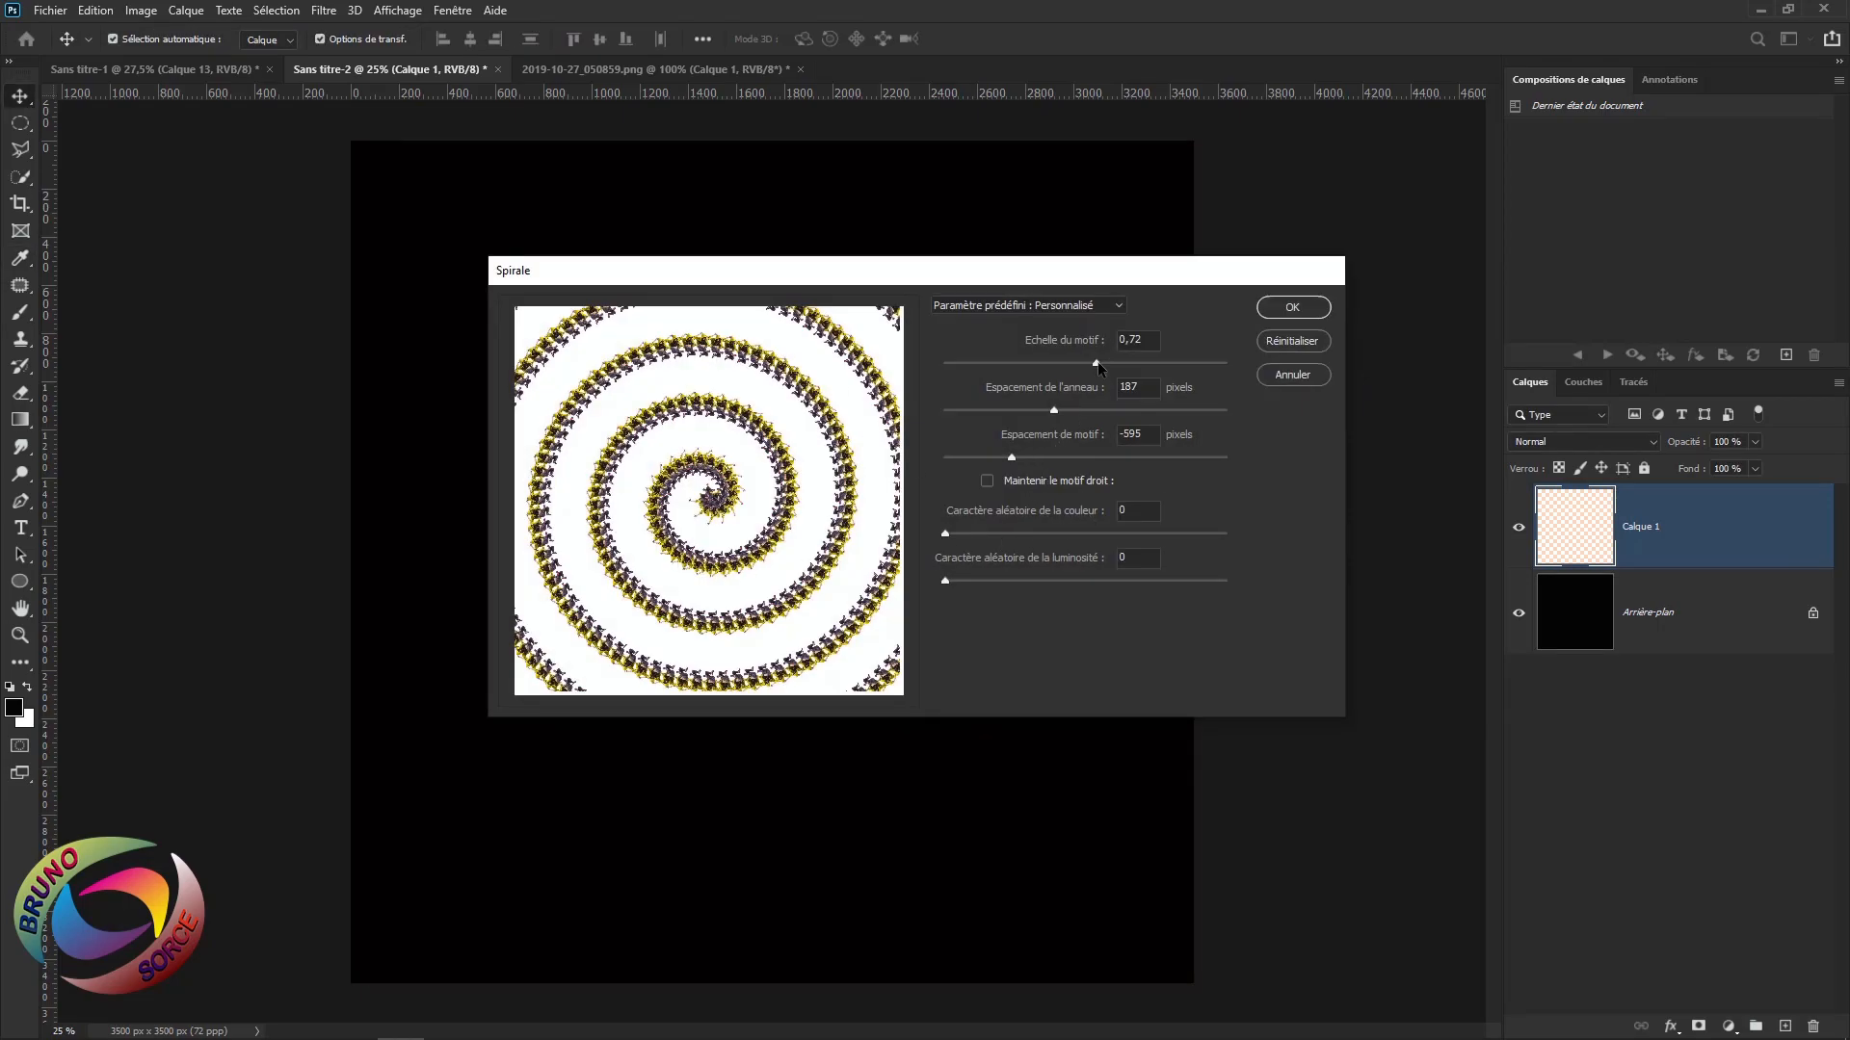
Try the spiral fill with pattern scale 0,75, ring spacing -82, pattern spacing -696 and Maintenir le motif droit enabled, and undo it
{"action": "left_click_drag", "start_coordinate": [1097, 366], "coordinate": [1047, 369]}
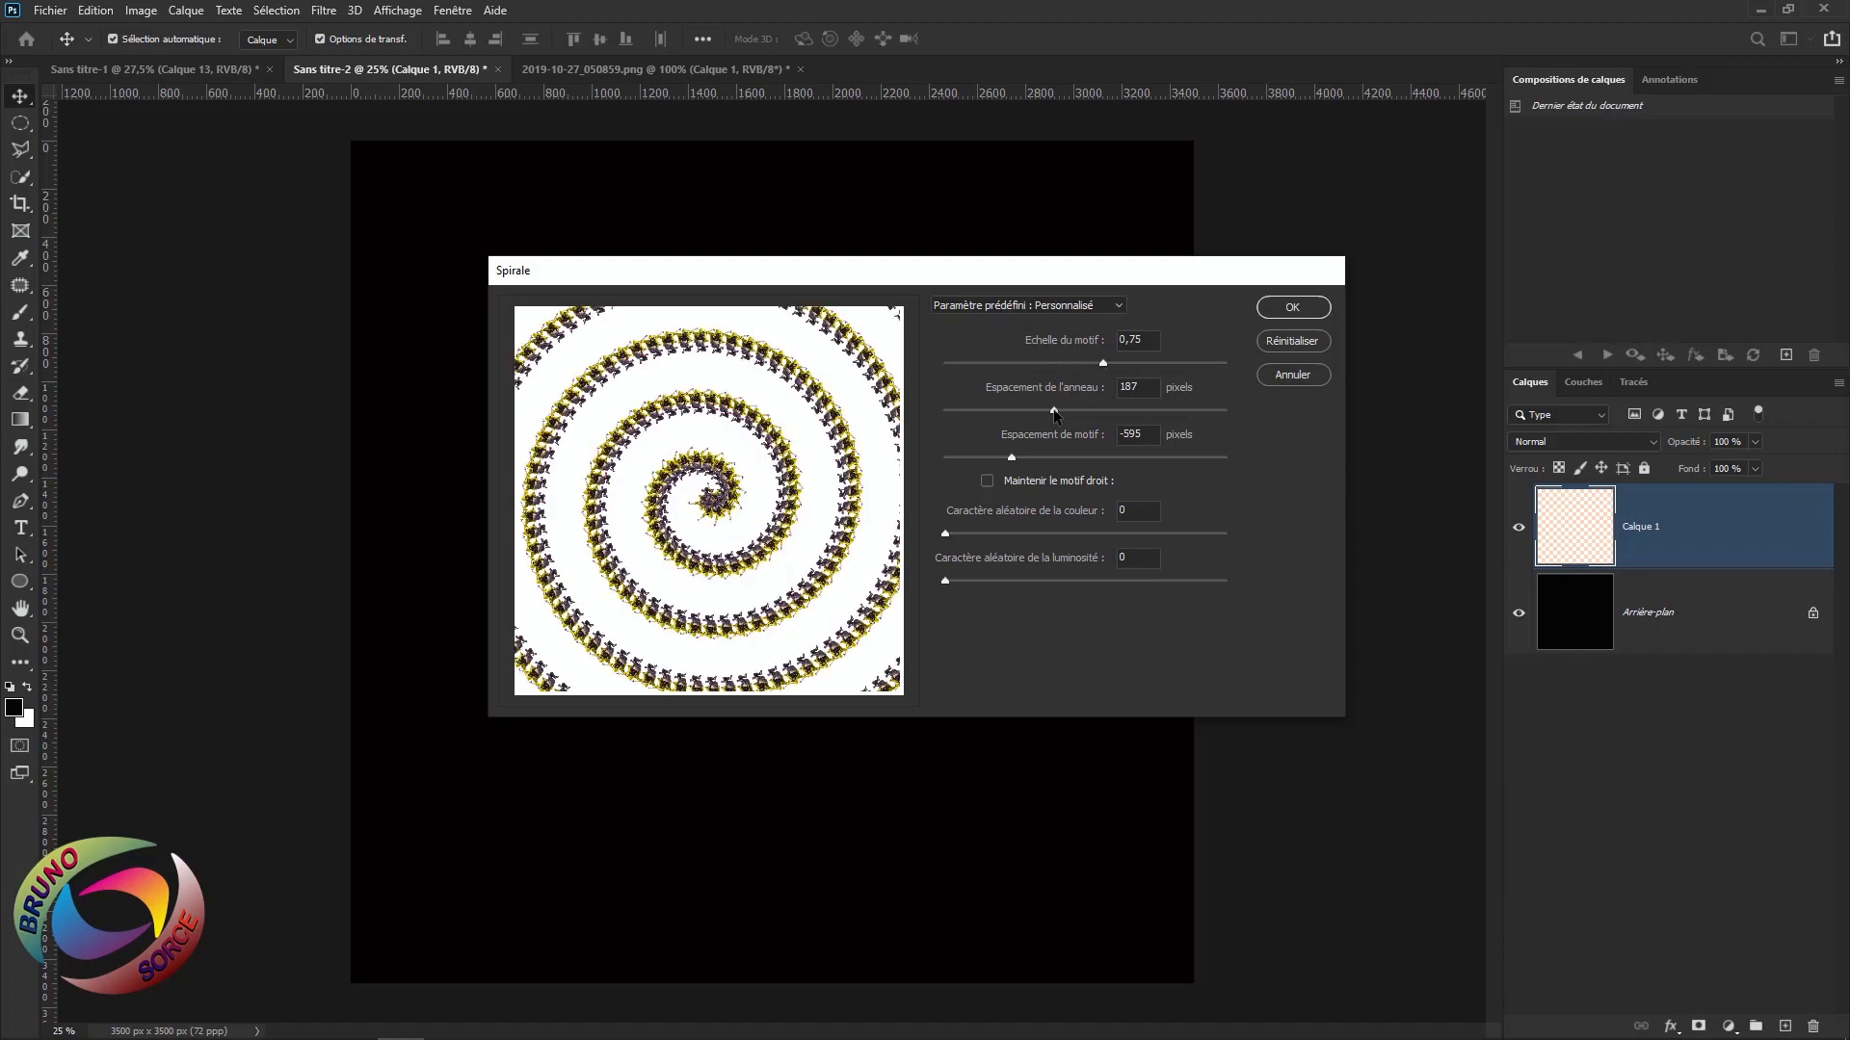
{"action": "mouse_move", "coordinate": [1054, 414]}
{"action": "left_mouse_down"}
{"action": "mouse_move", "coordinate": [1100, 412]}
{"action": "mouse_move", "coordinate": [1010, 414]}
{"action": "mouse_move", "coordinate": [1033, 414]}
{"action": "left_mouse_up"}
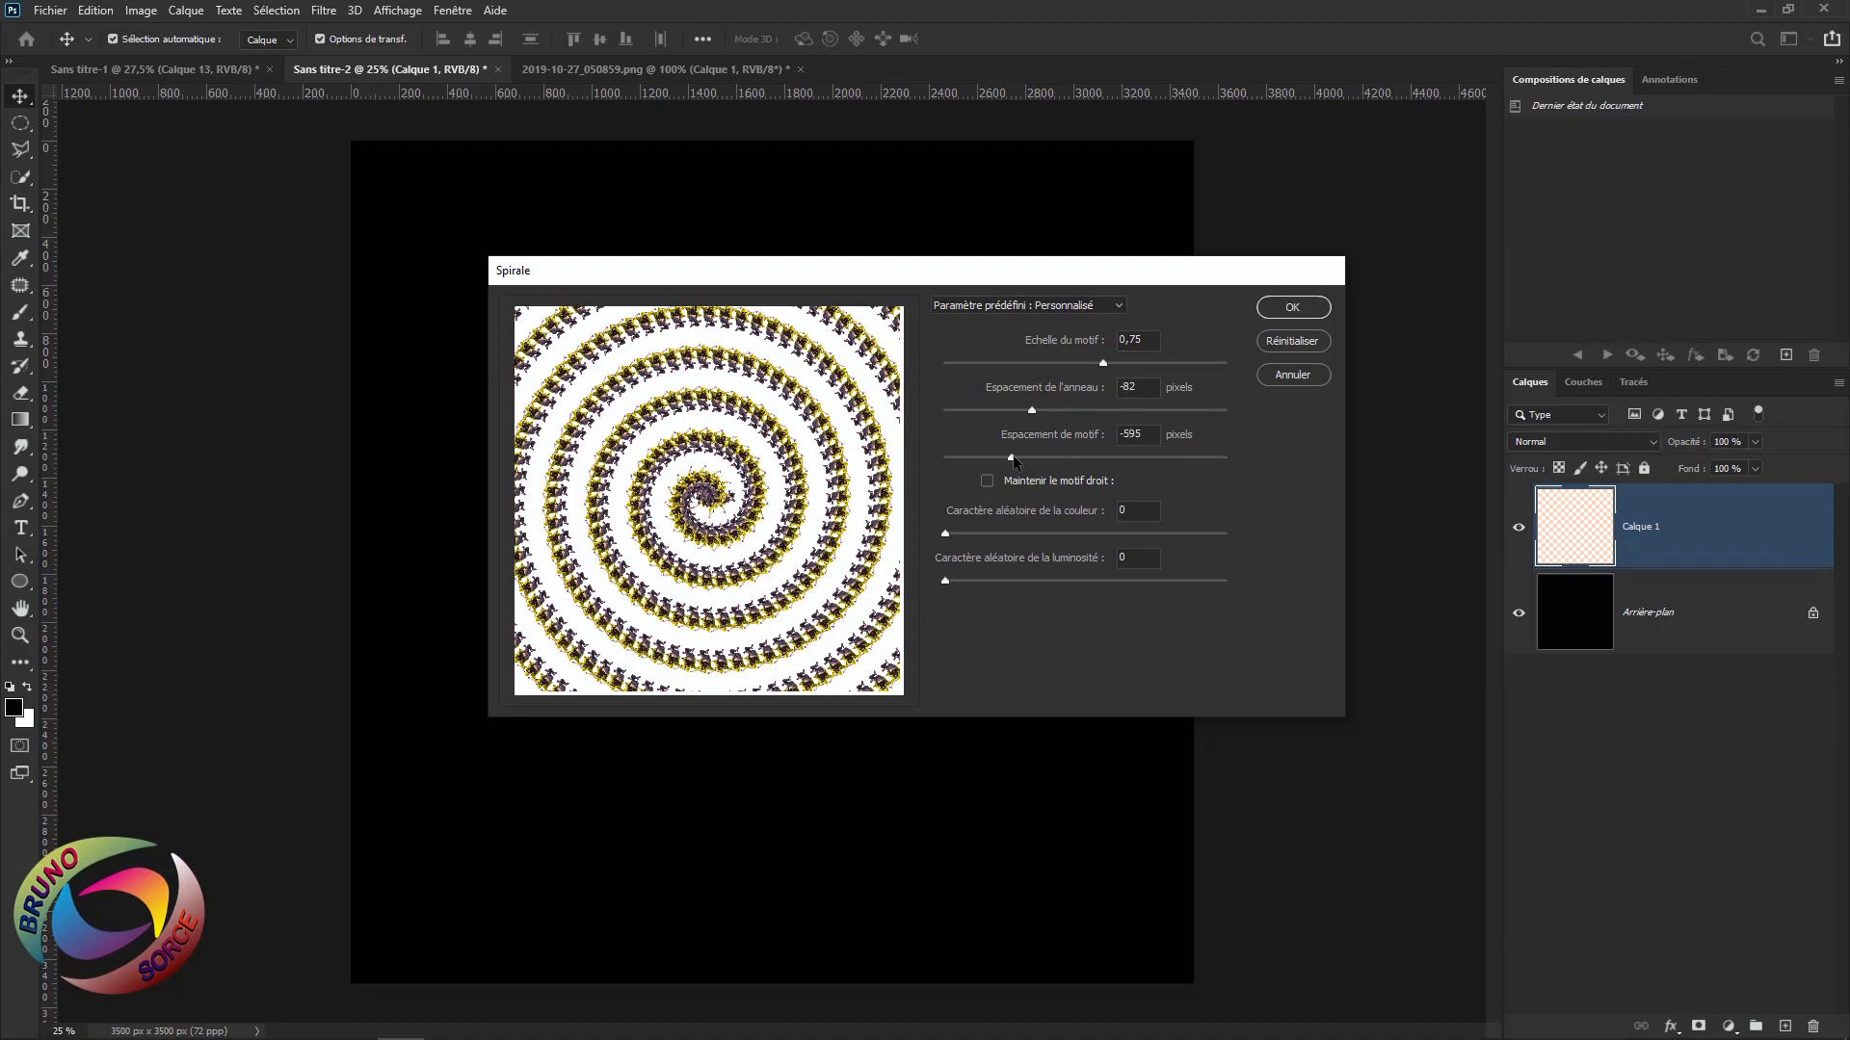
{"action": "mouse_move", "coordinate": [1020, 457]}
{"action": "left_mouse_down"}
{"action": "mouse_move", "coordinate": [1057, 458]}
{"action": "mouse_move", "coordinate": [999, 459]}
{"action": "left_mouse_up"}
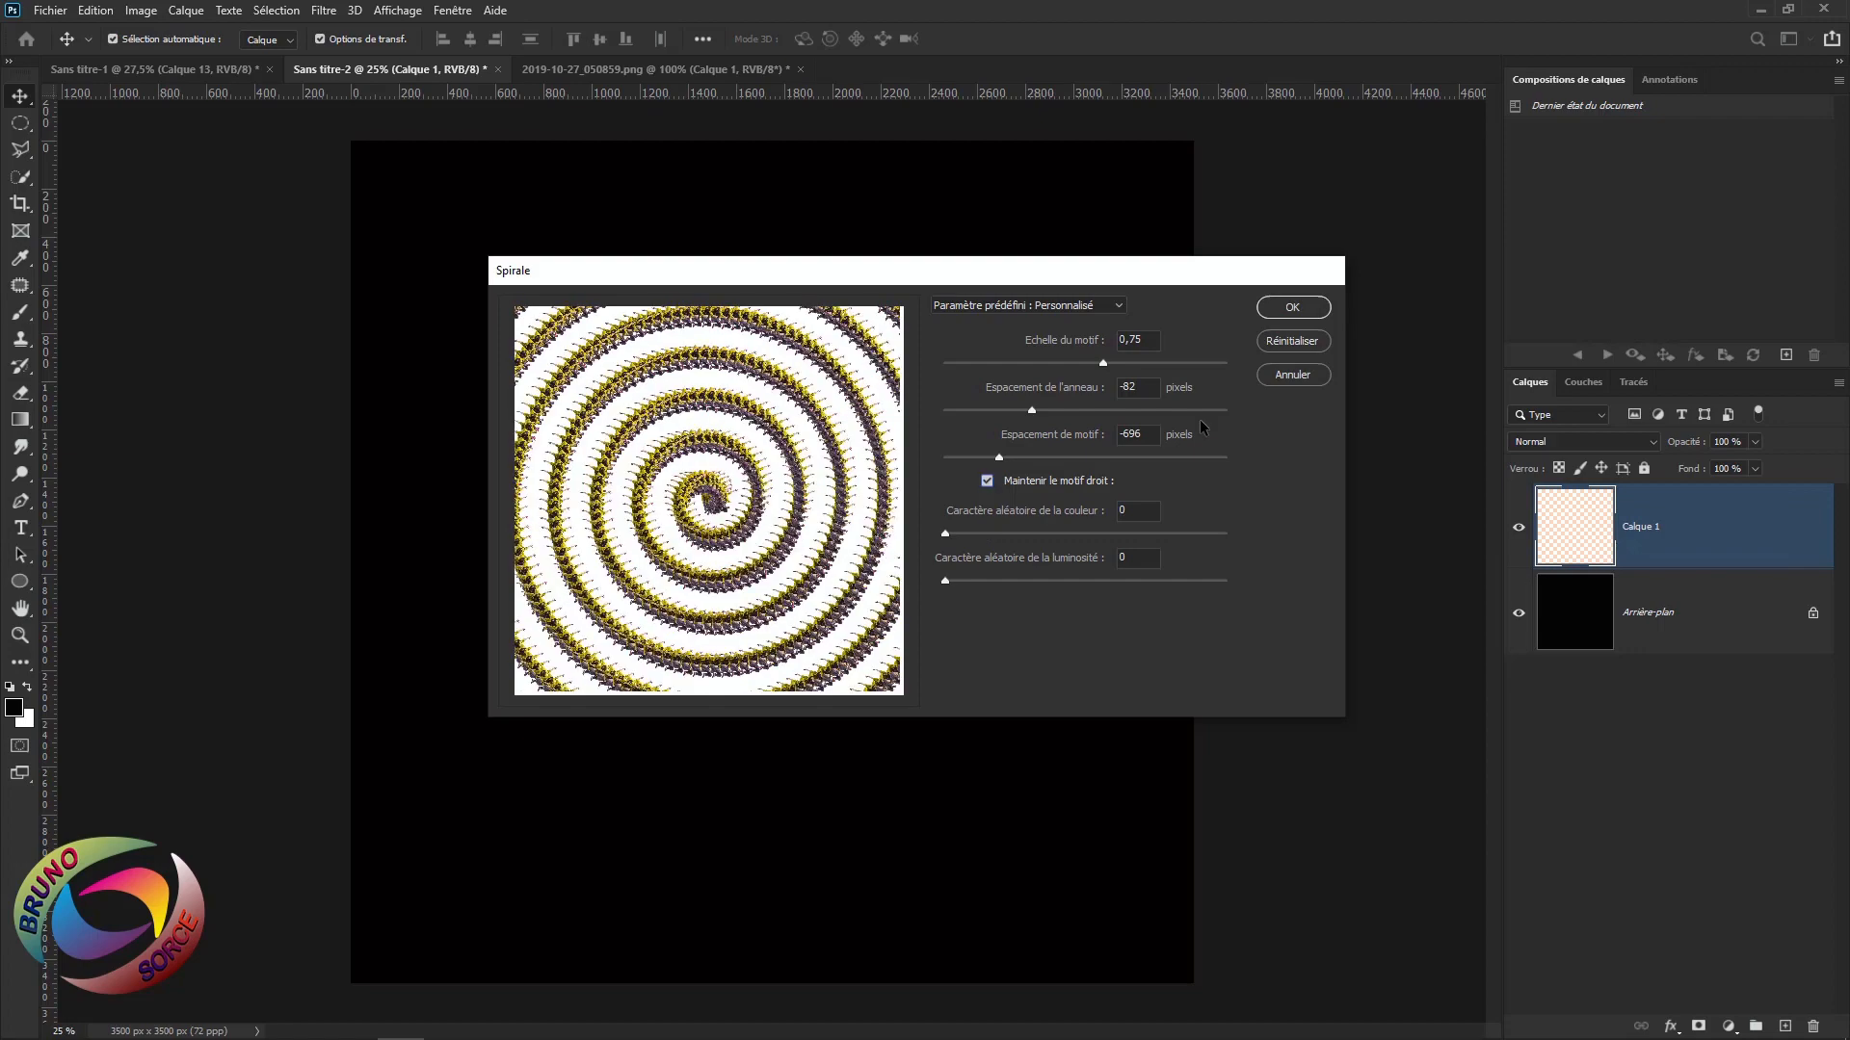
{"action": "left_click", "coordinate": [1292, 307]}
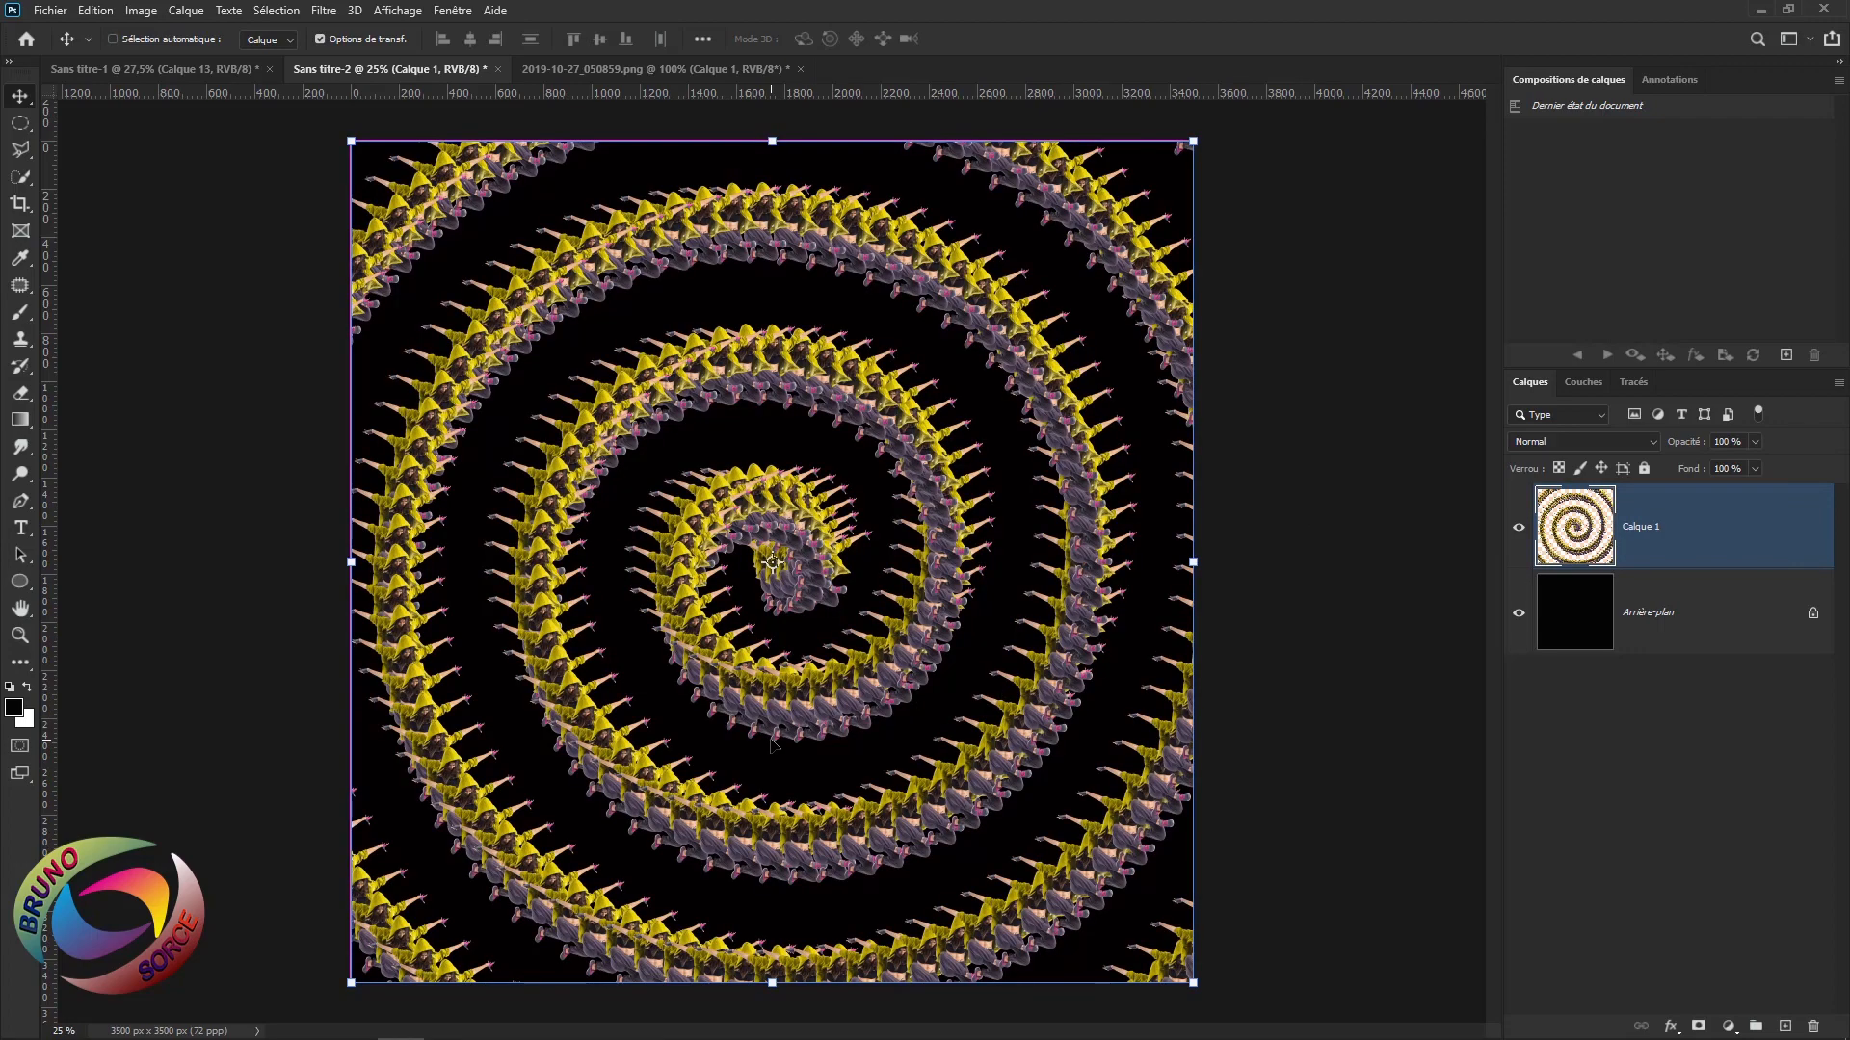
{"action": "key", "text": "ctrl+z"}
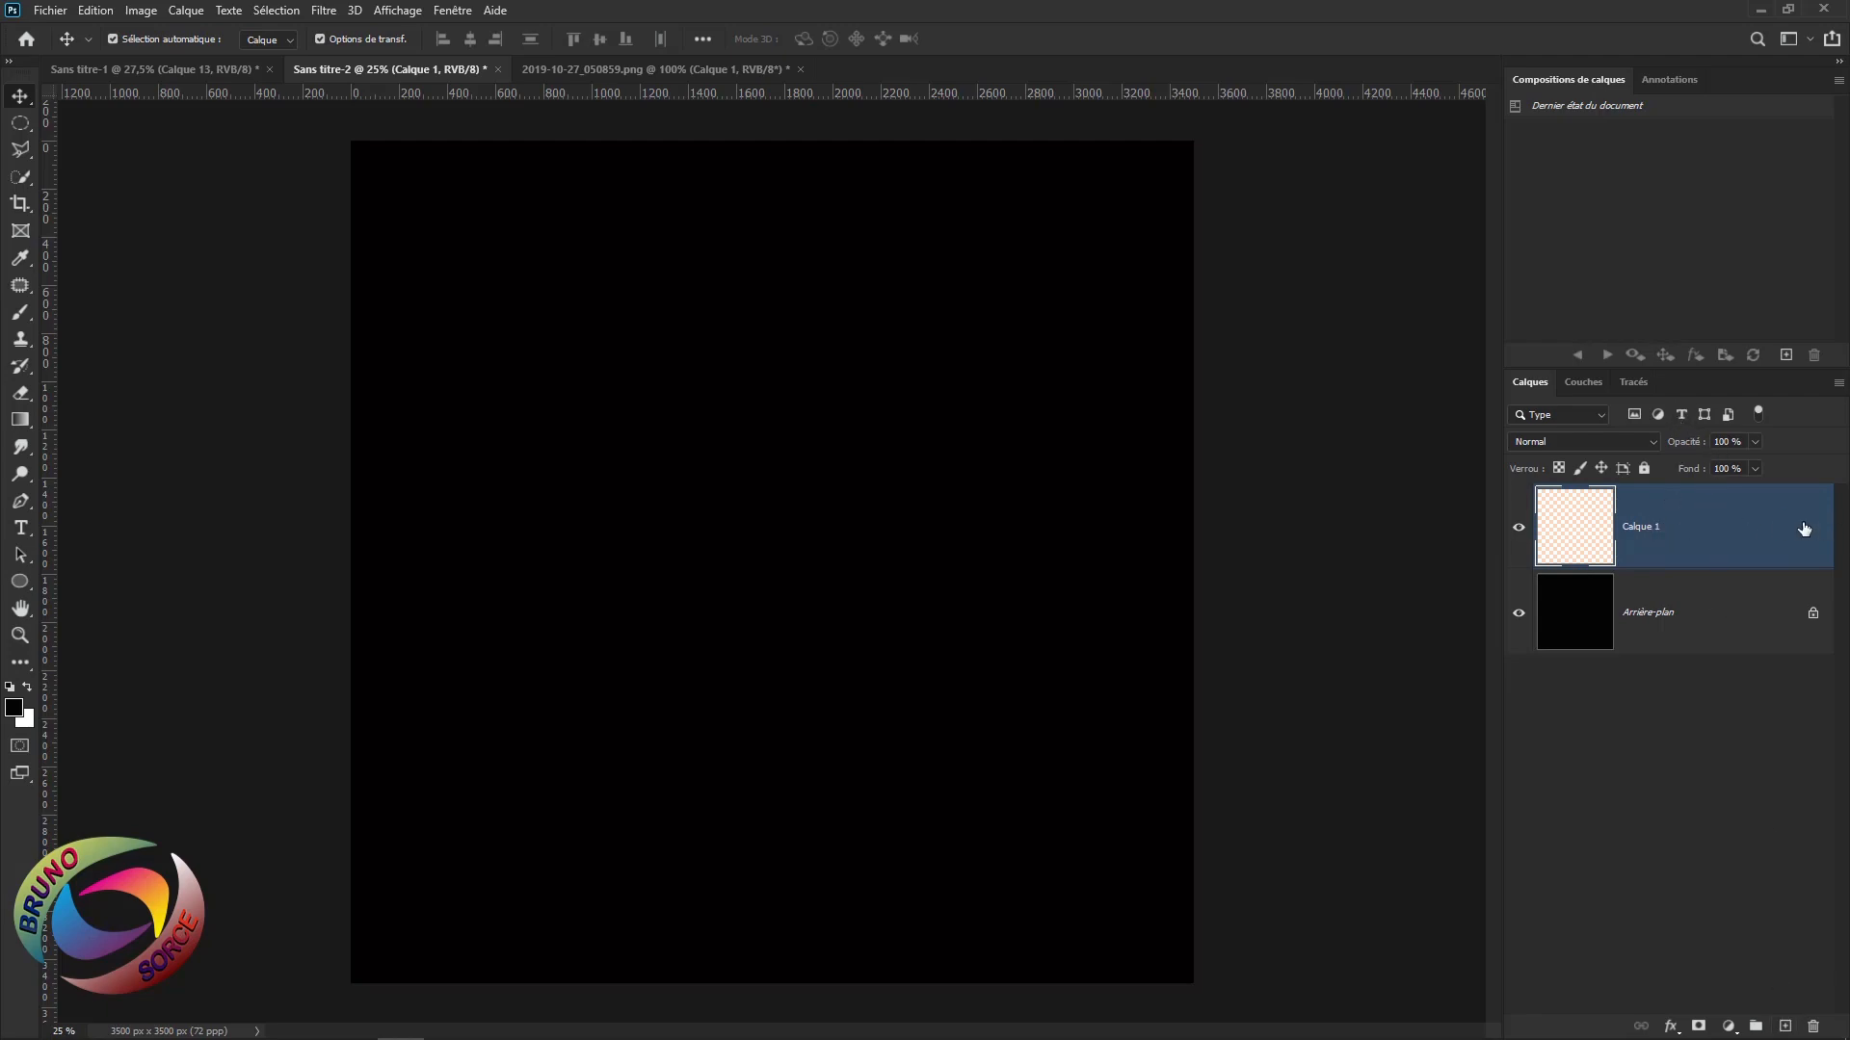
Start a Fill on Calque 1 with the dancer pattern and the Remplissage symétrique script
{"action": "left_click", "coordinate": [95, 13]}
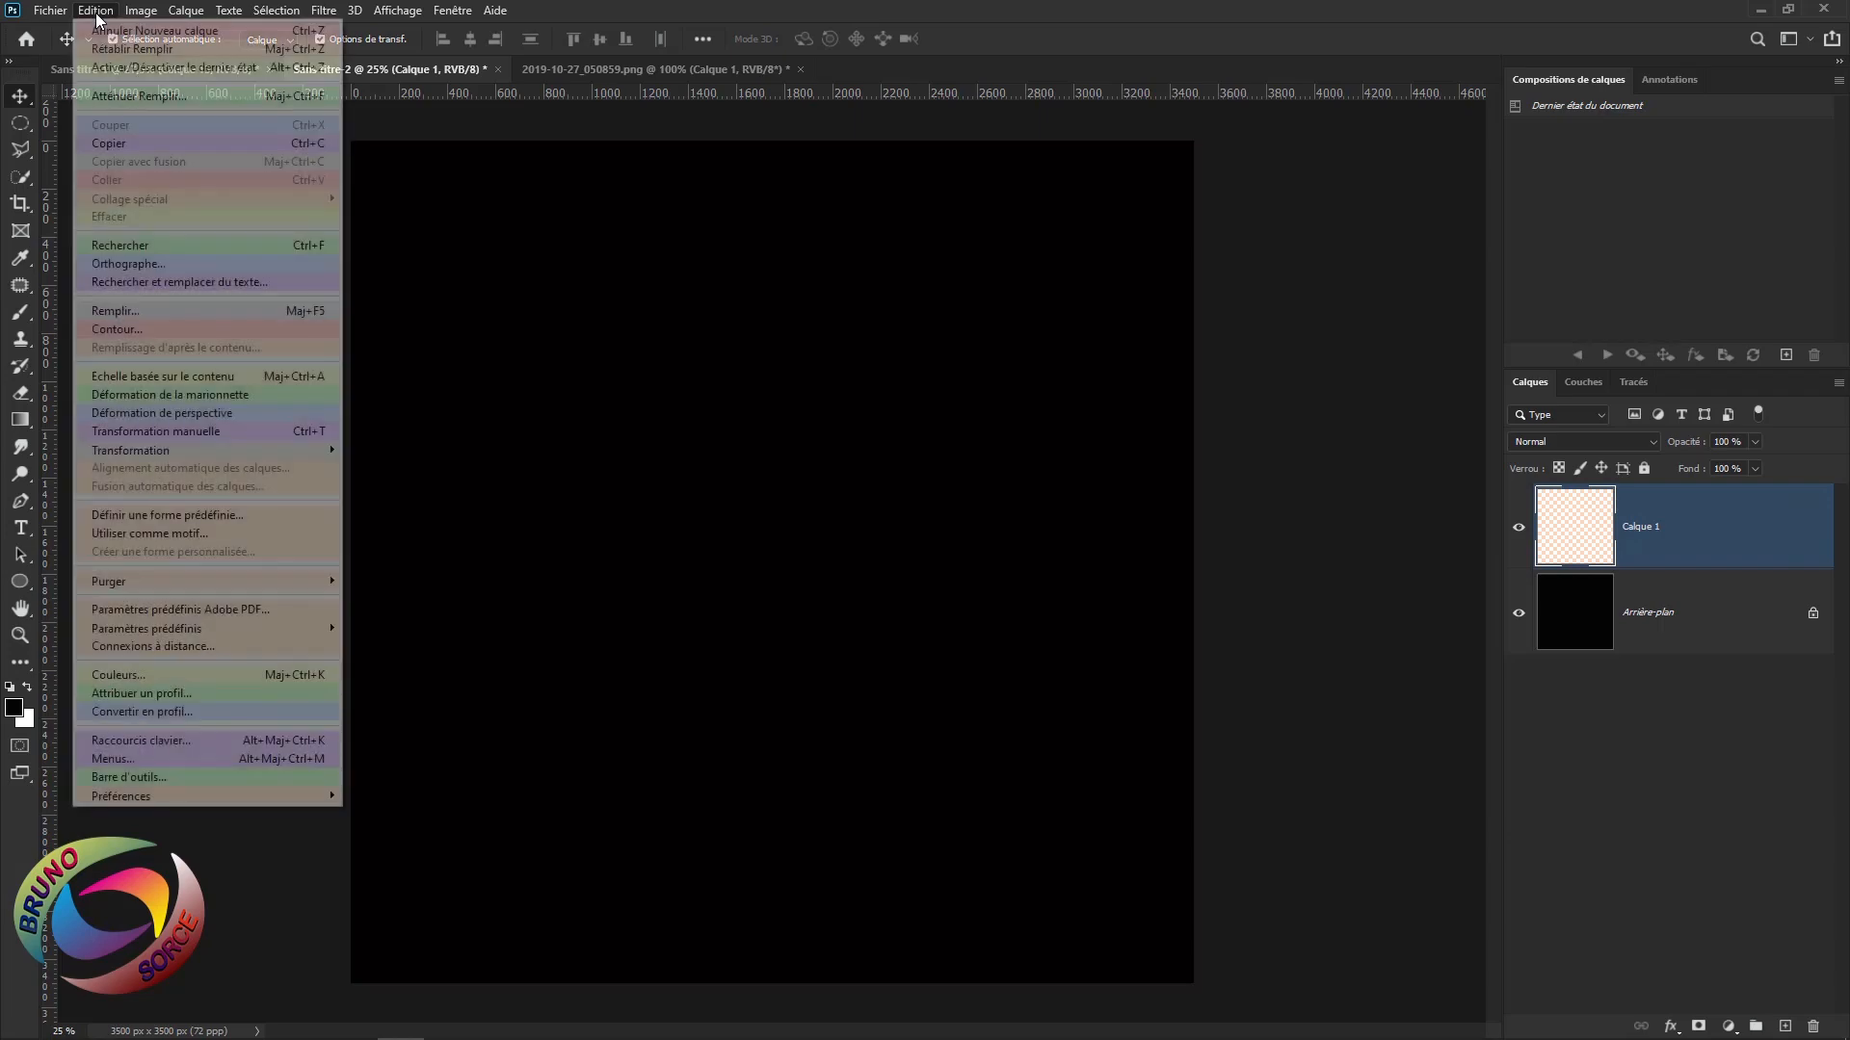
{"action": "left_click", "coordinate": [95, 310]}
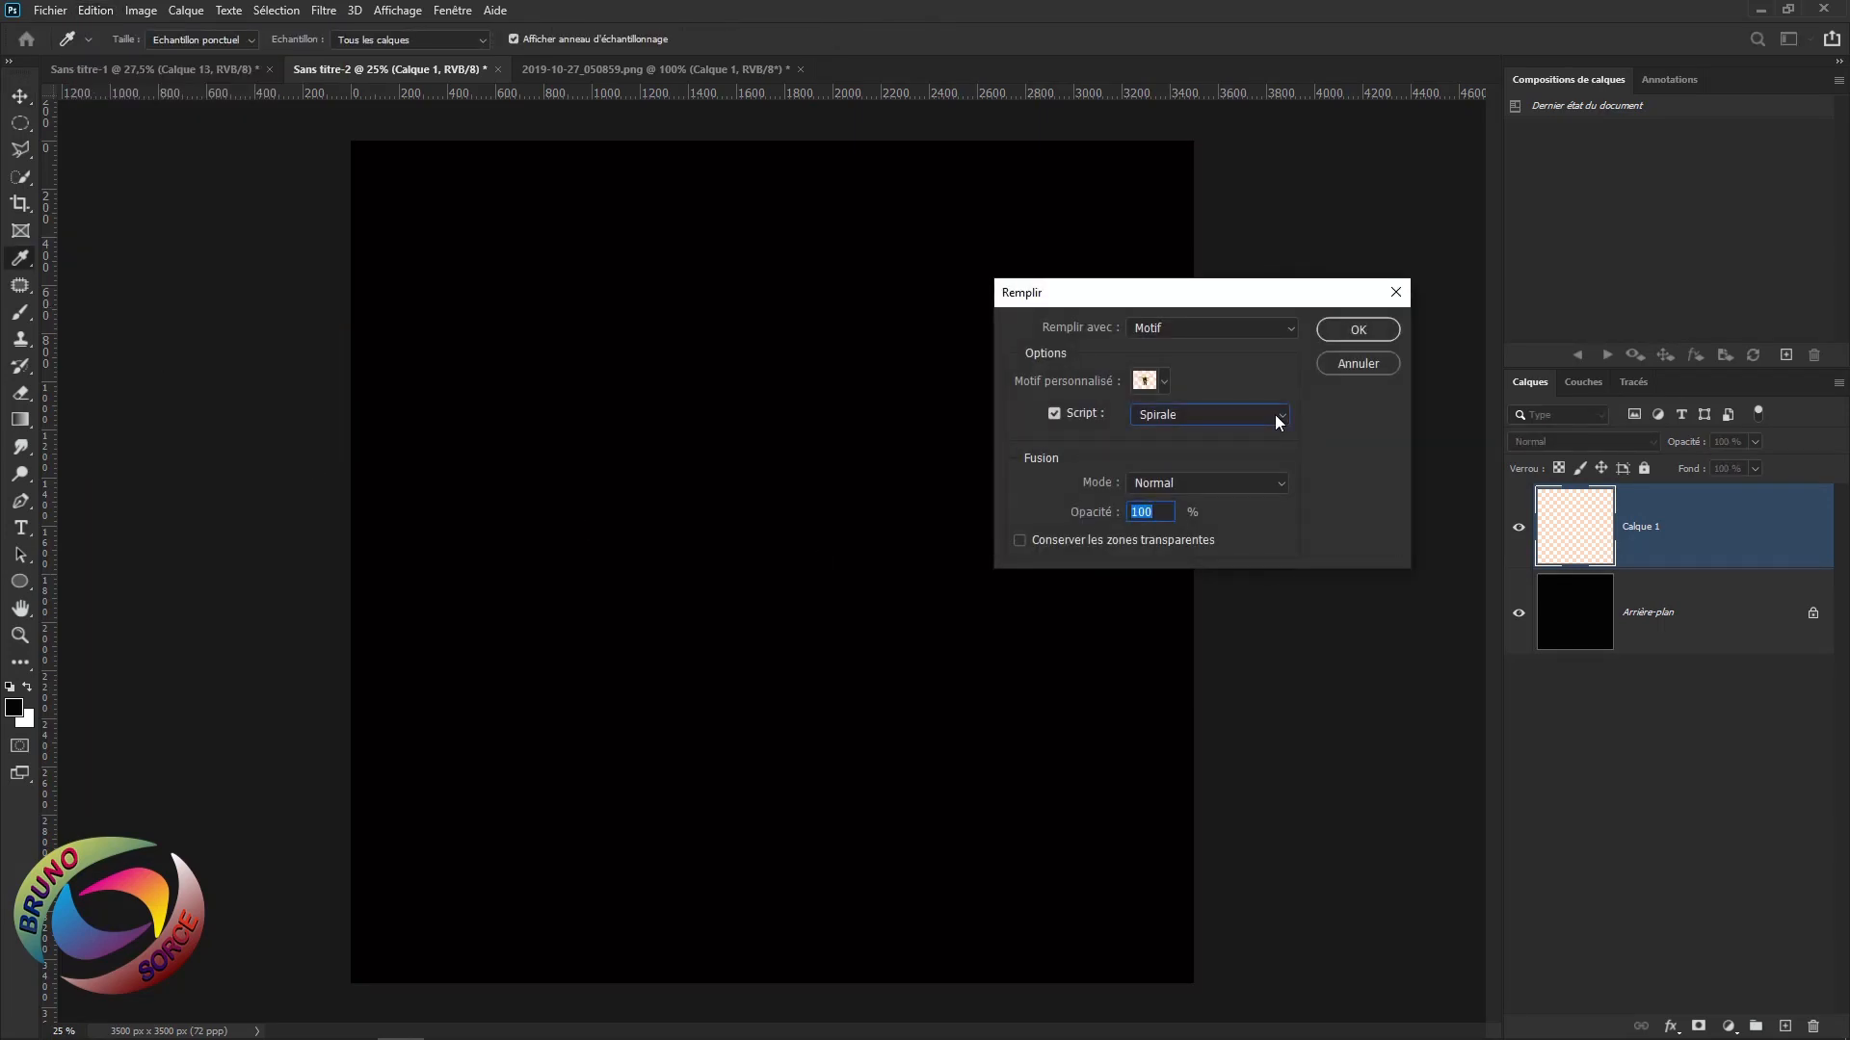
{"action": "left_click", "coordinate": [1275, 415]}
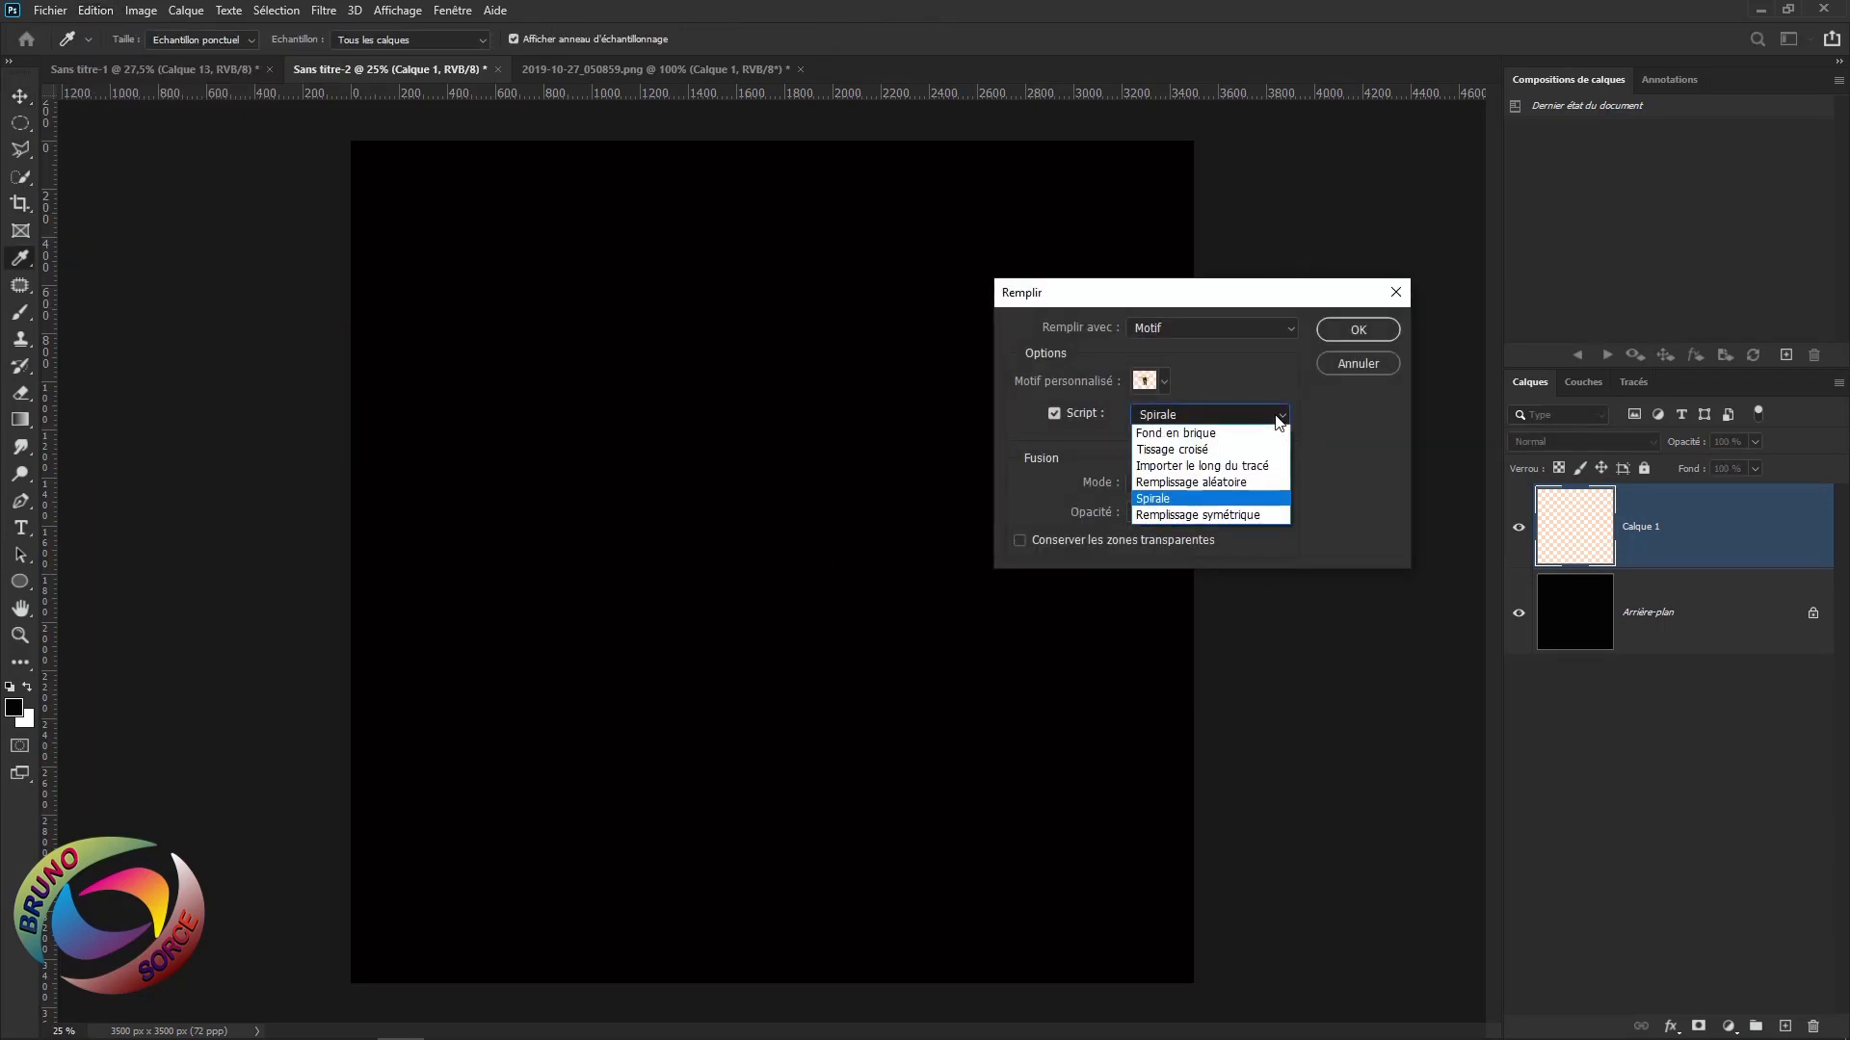
{"action": "left_click", "coordinate": [1210, 516]}
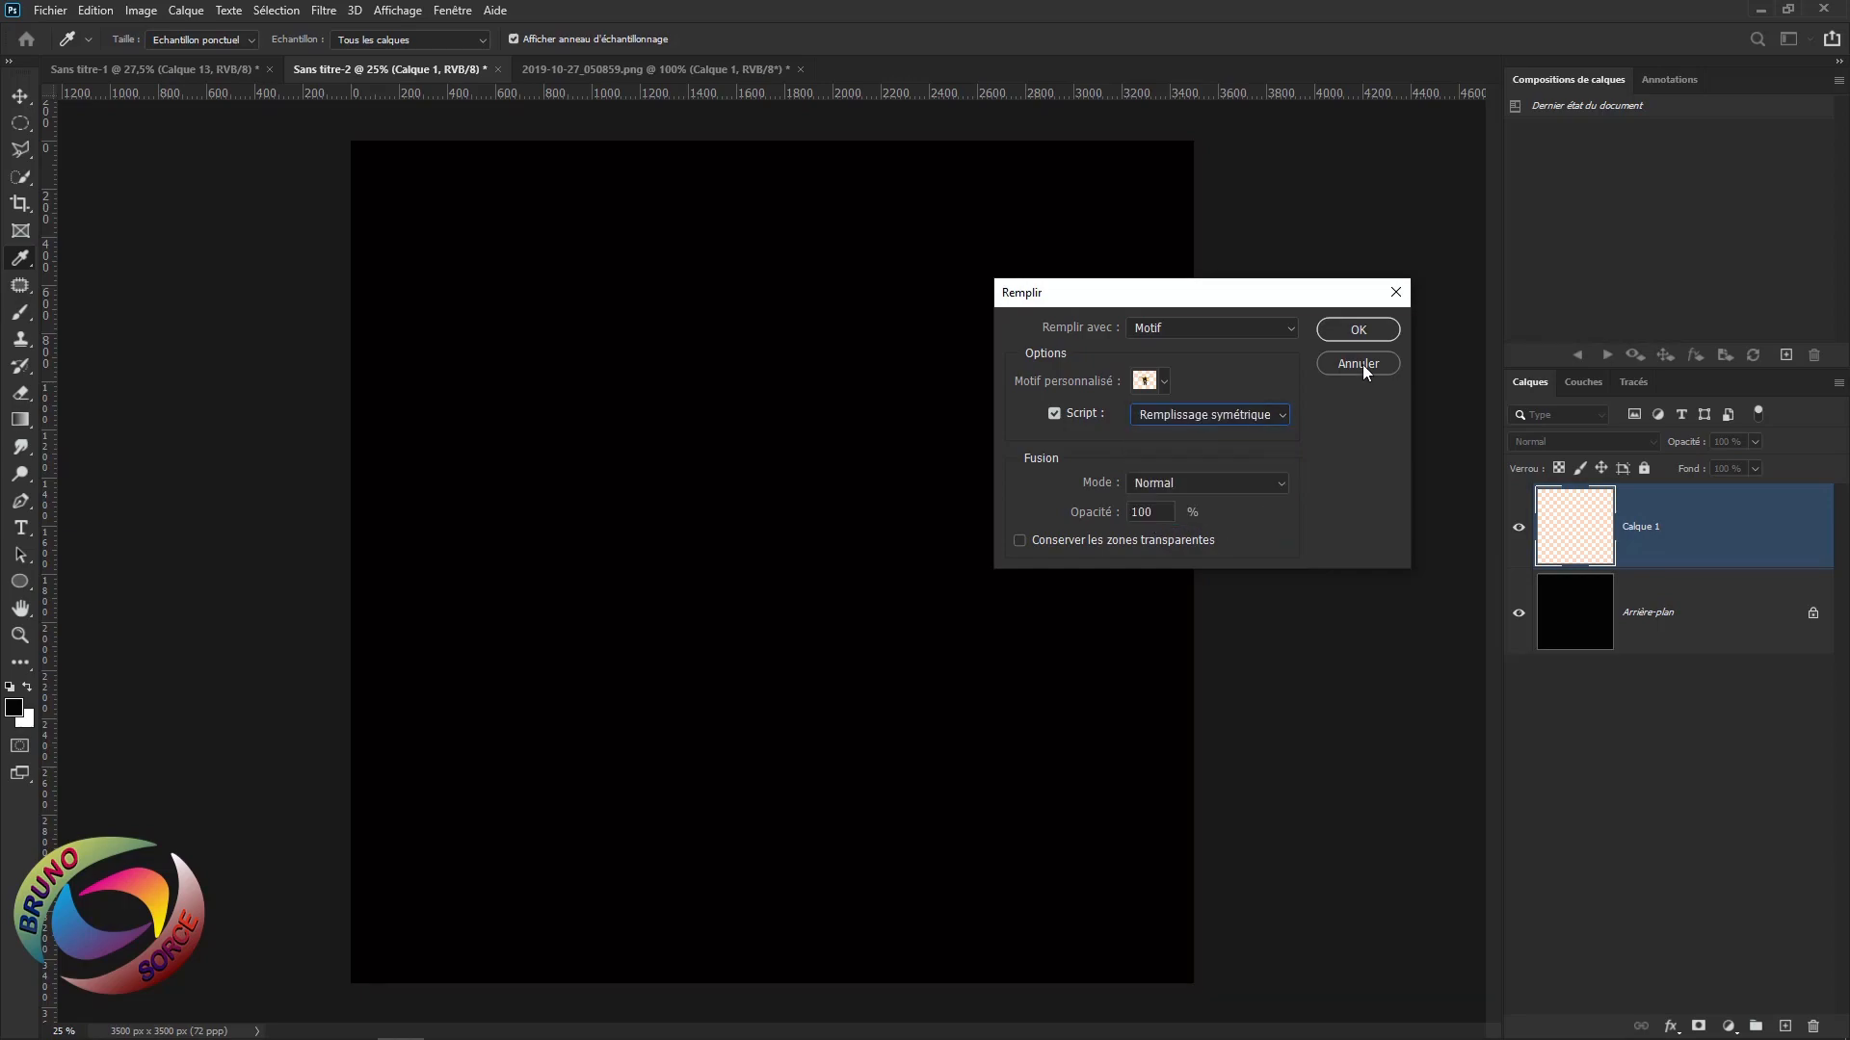
{"action": "left_click", "coordinate": [1357, 330]}
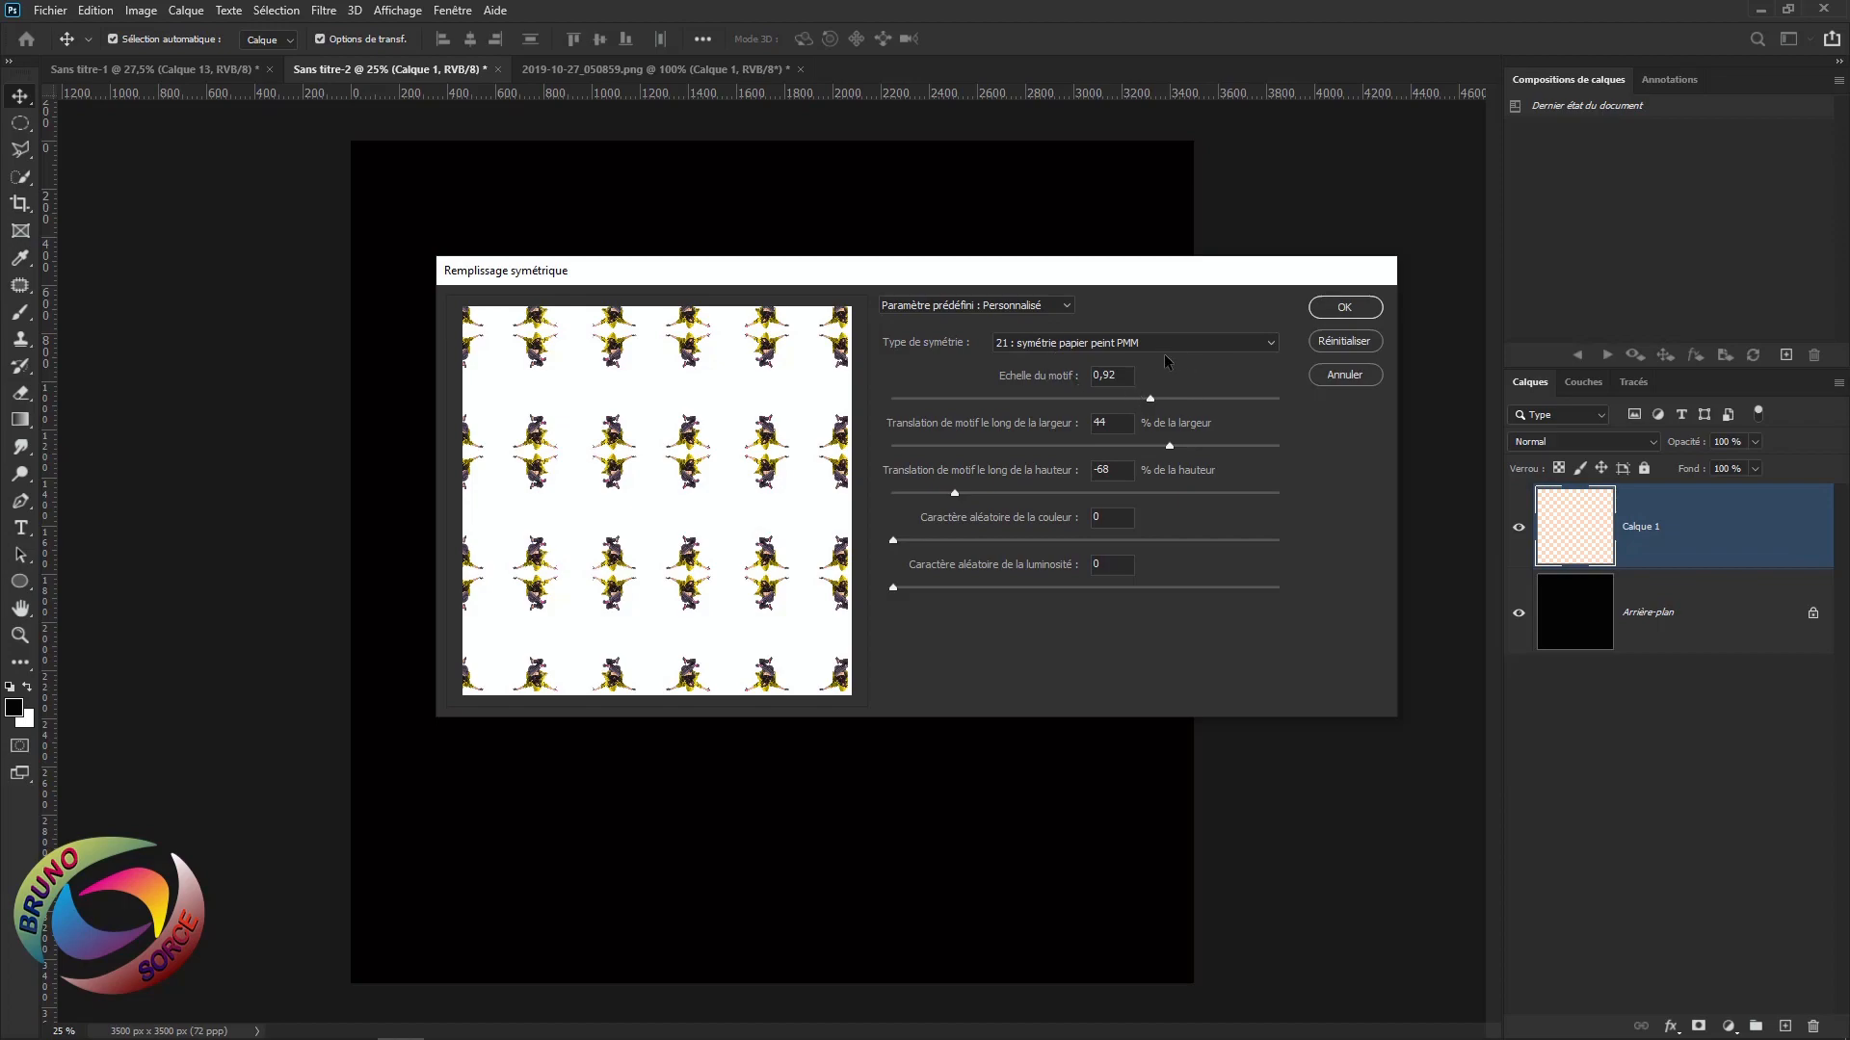
Apply the symmetric fill with type 24 (symétrie papier peint PGG), pattern scale 0,72, width translation 56 % and height translation -60 %
{"action": "left_click", "coordinate": [1270, 343]}
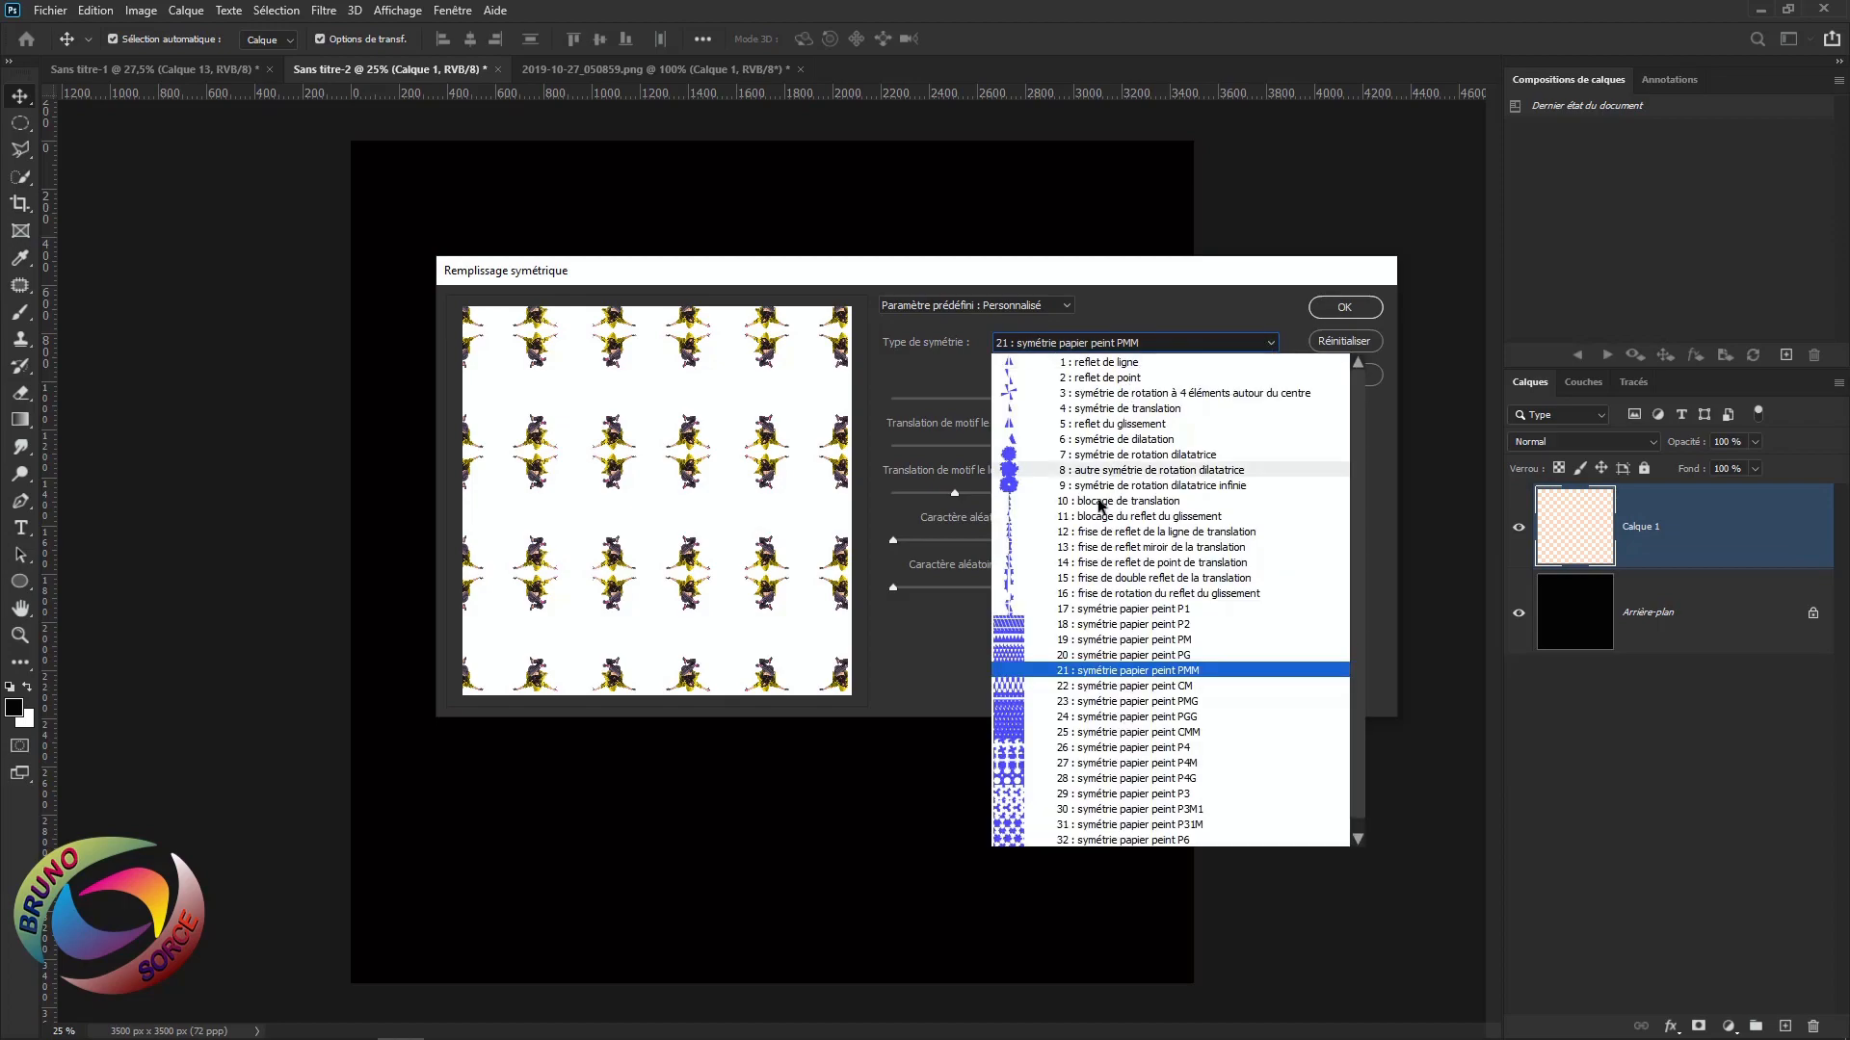
{"action": "left_click", "coordinate": [1109, 717]}
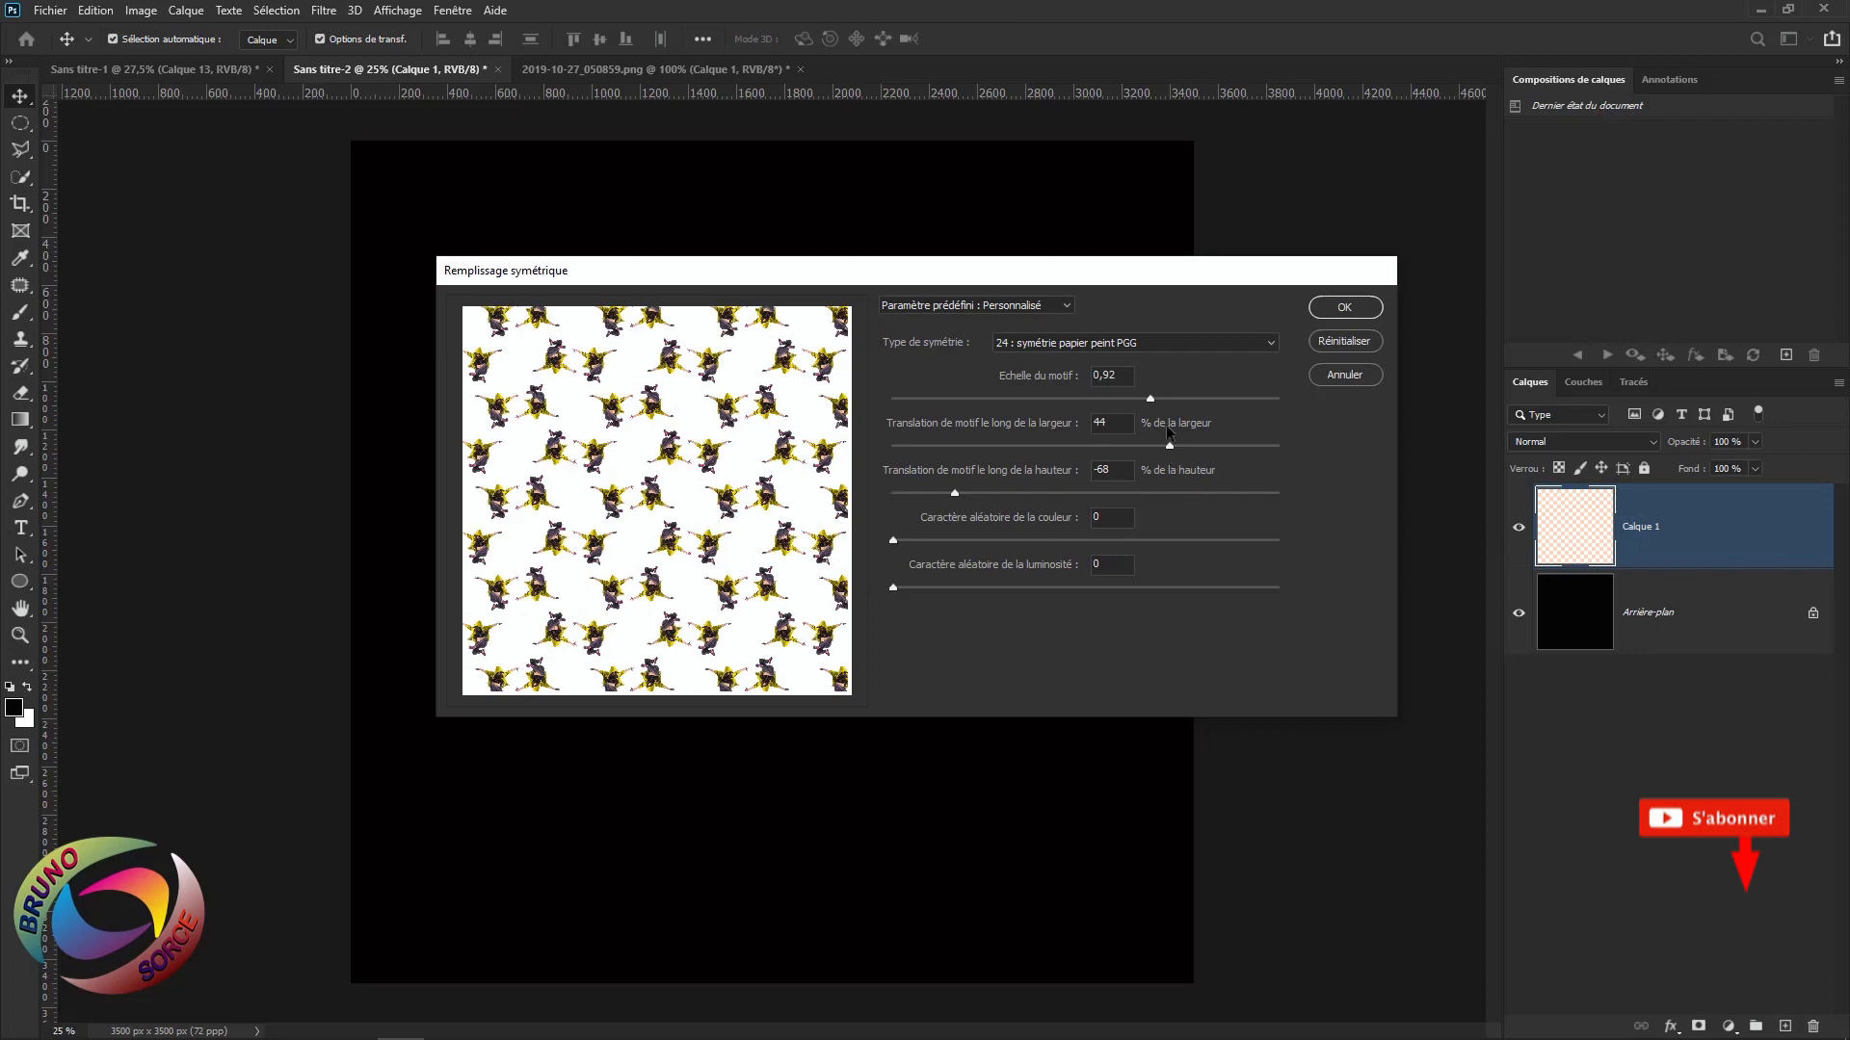
{"action": "left_click_drag", "start_coordinate": [1151, 403], "coordinate": [1060, 409]}
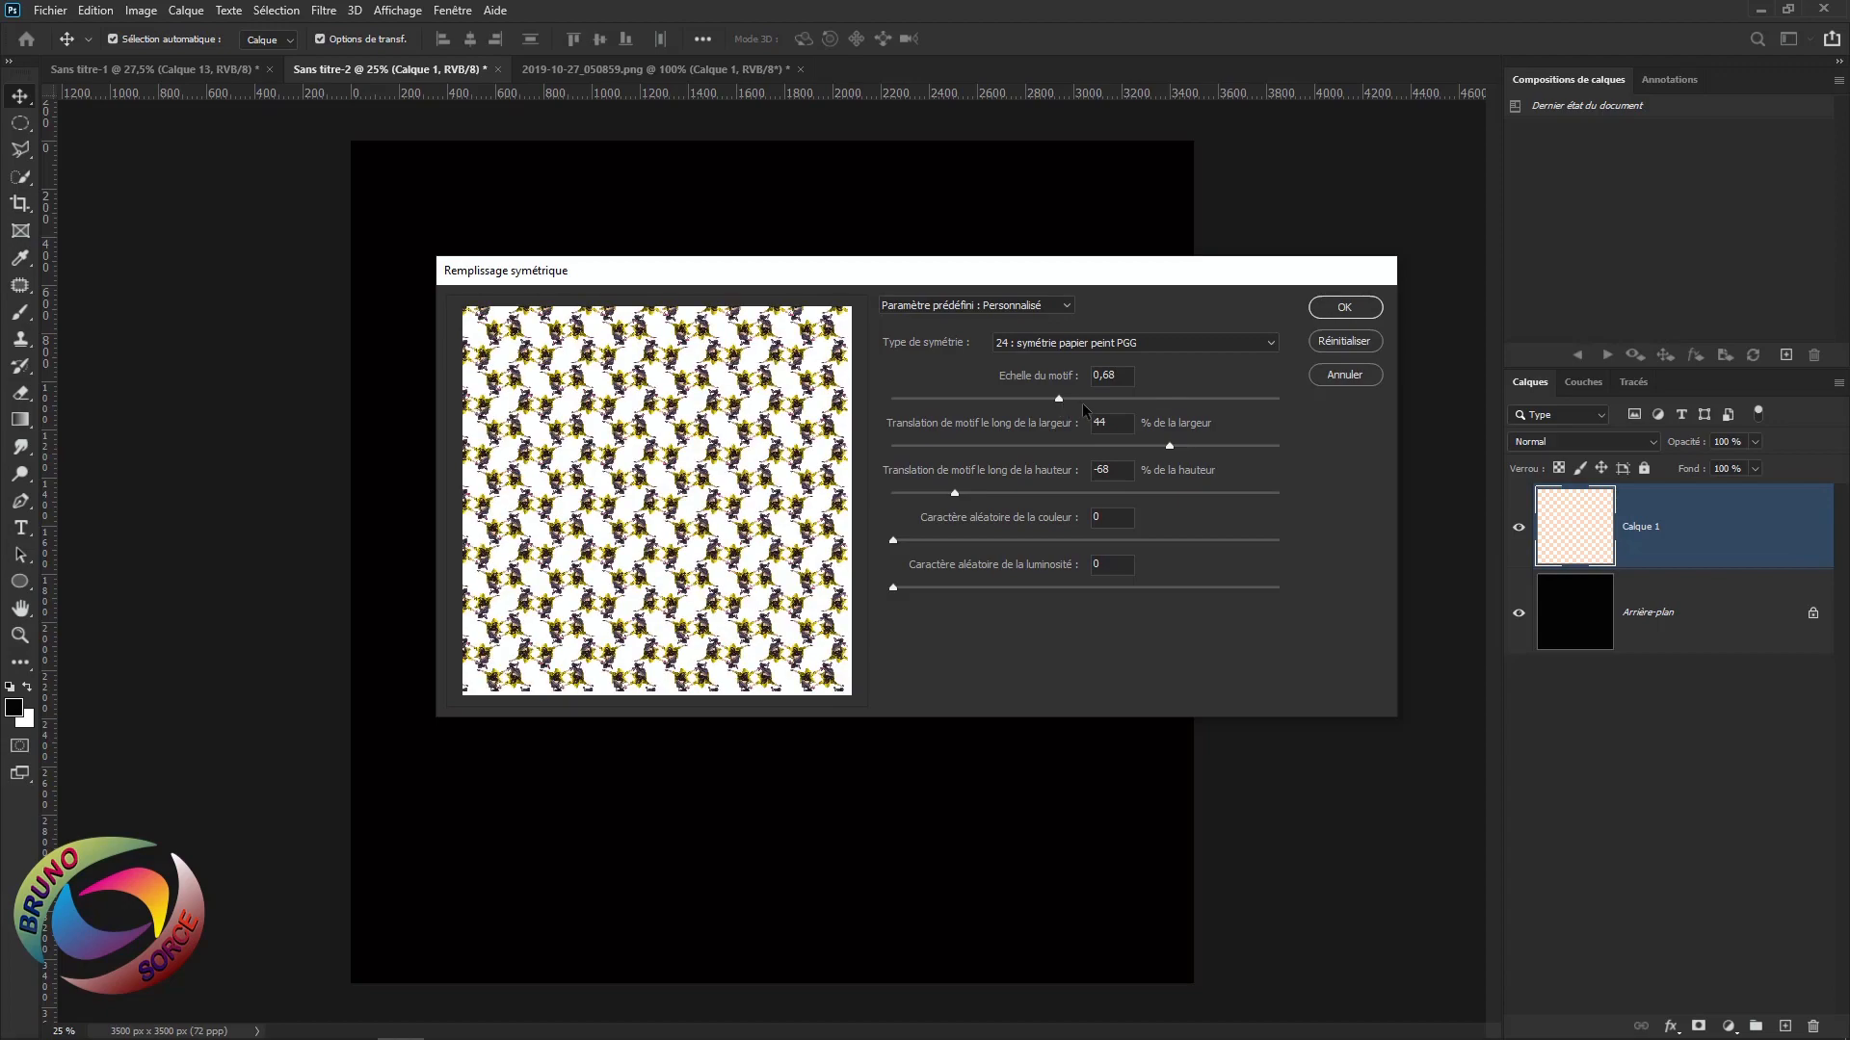
{"action": "left_click_drag", "start_coordinate": [1059, 402], "coordinate": [1074, 402]}
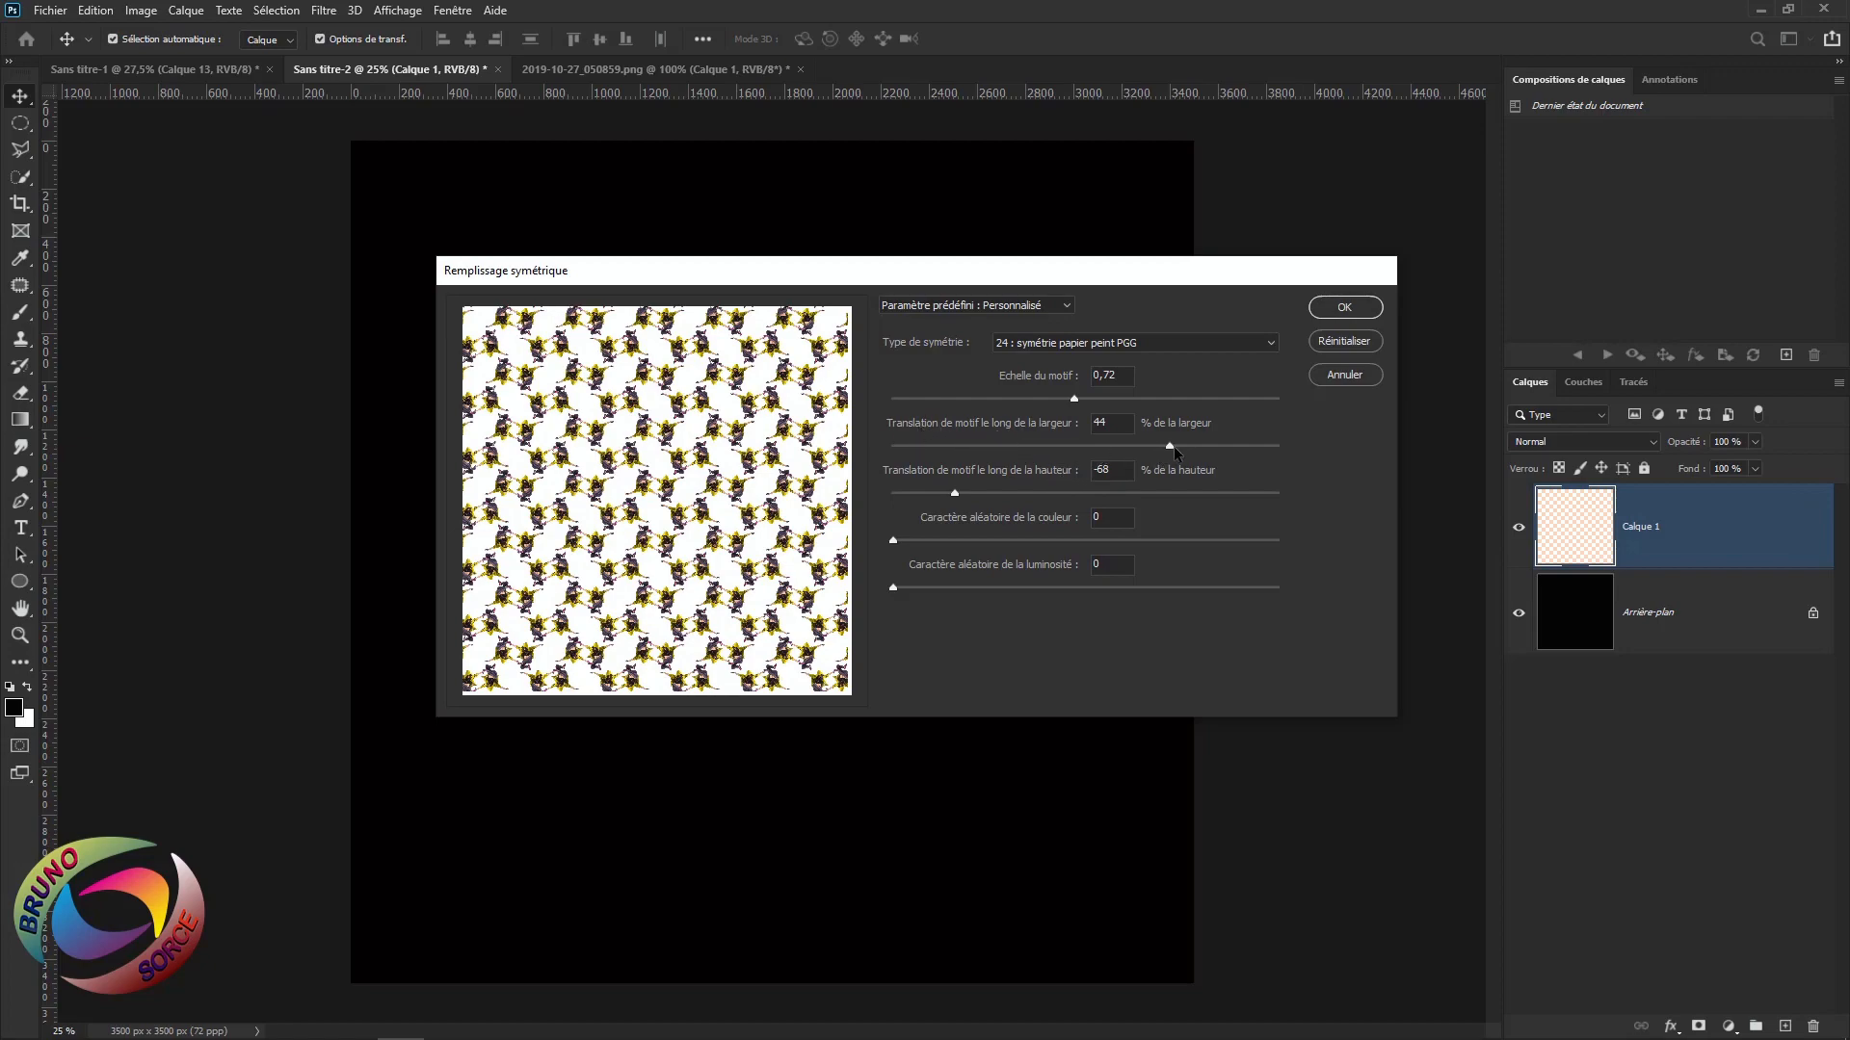
{"action": "left_click_drag", "start_coordinate": [1172, 451], "coordinate": [1101, 457]}
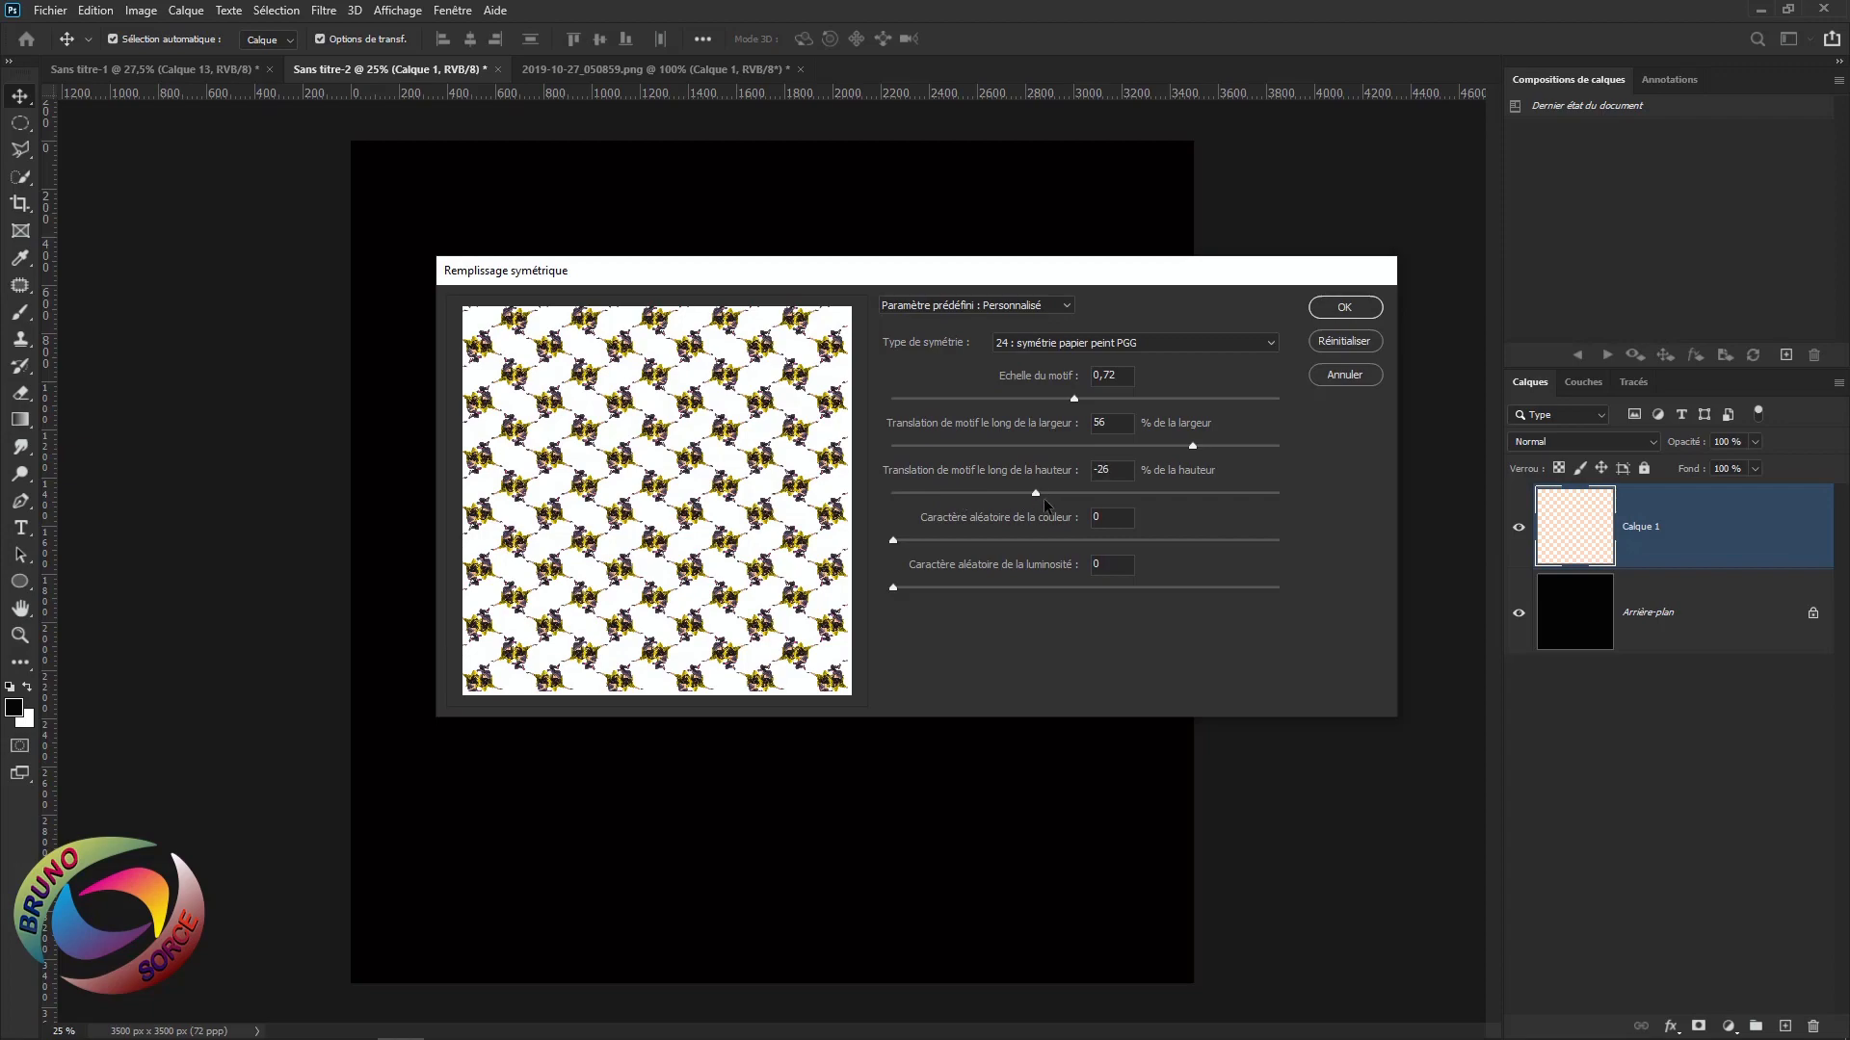
{"action": "left_click_drag", "start_coordinate": [1043, 499], "coordinate": [970, 495]}
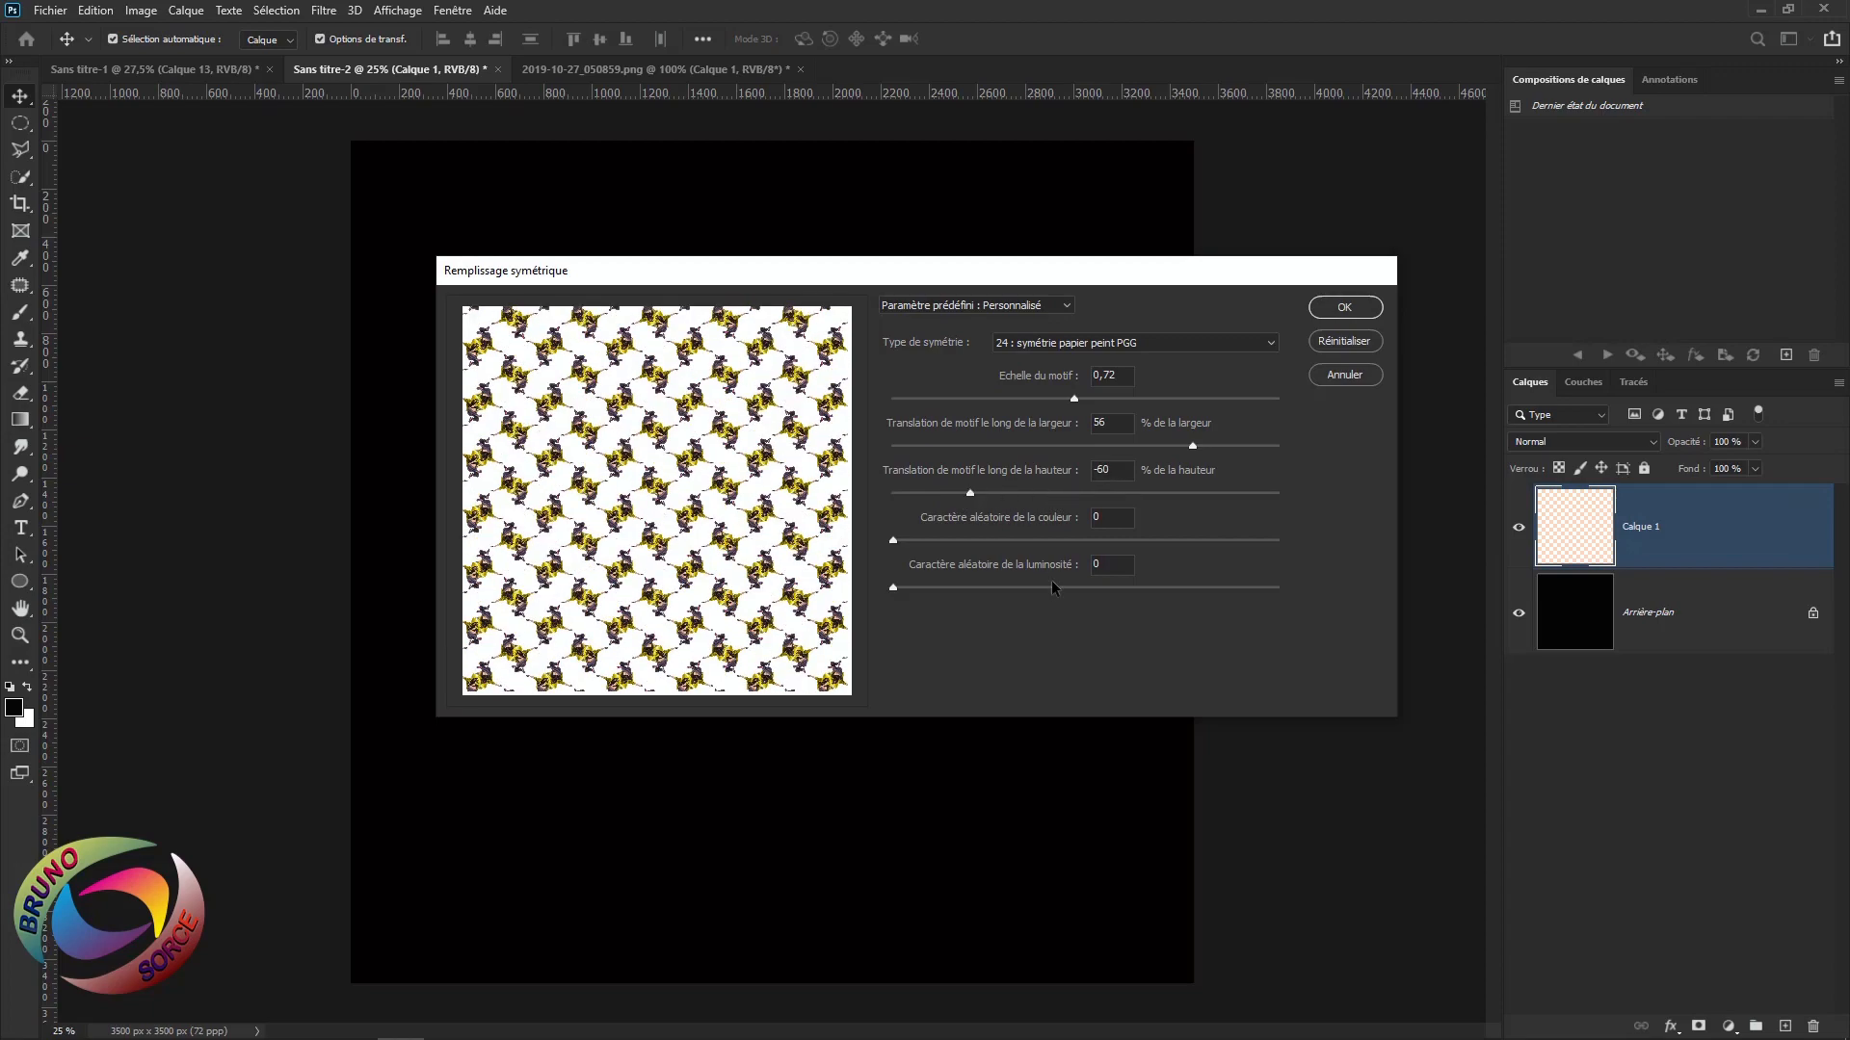
{"action": "left_click", "coordinate": [1346, 309]}
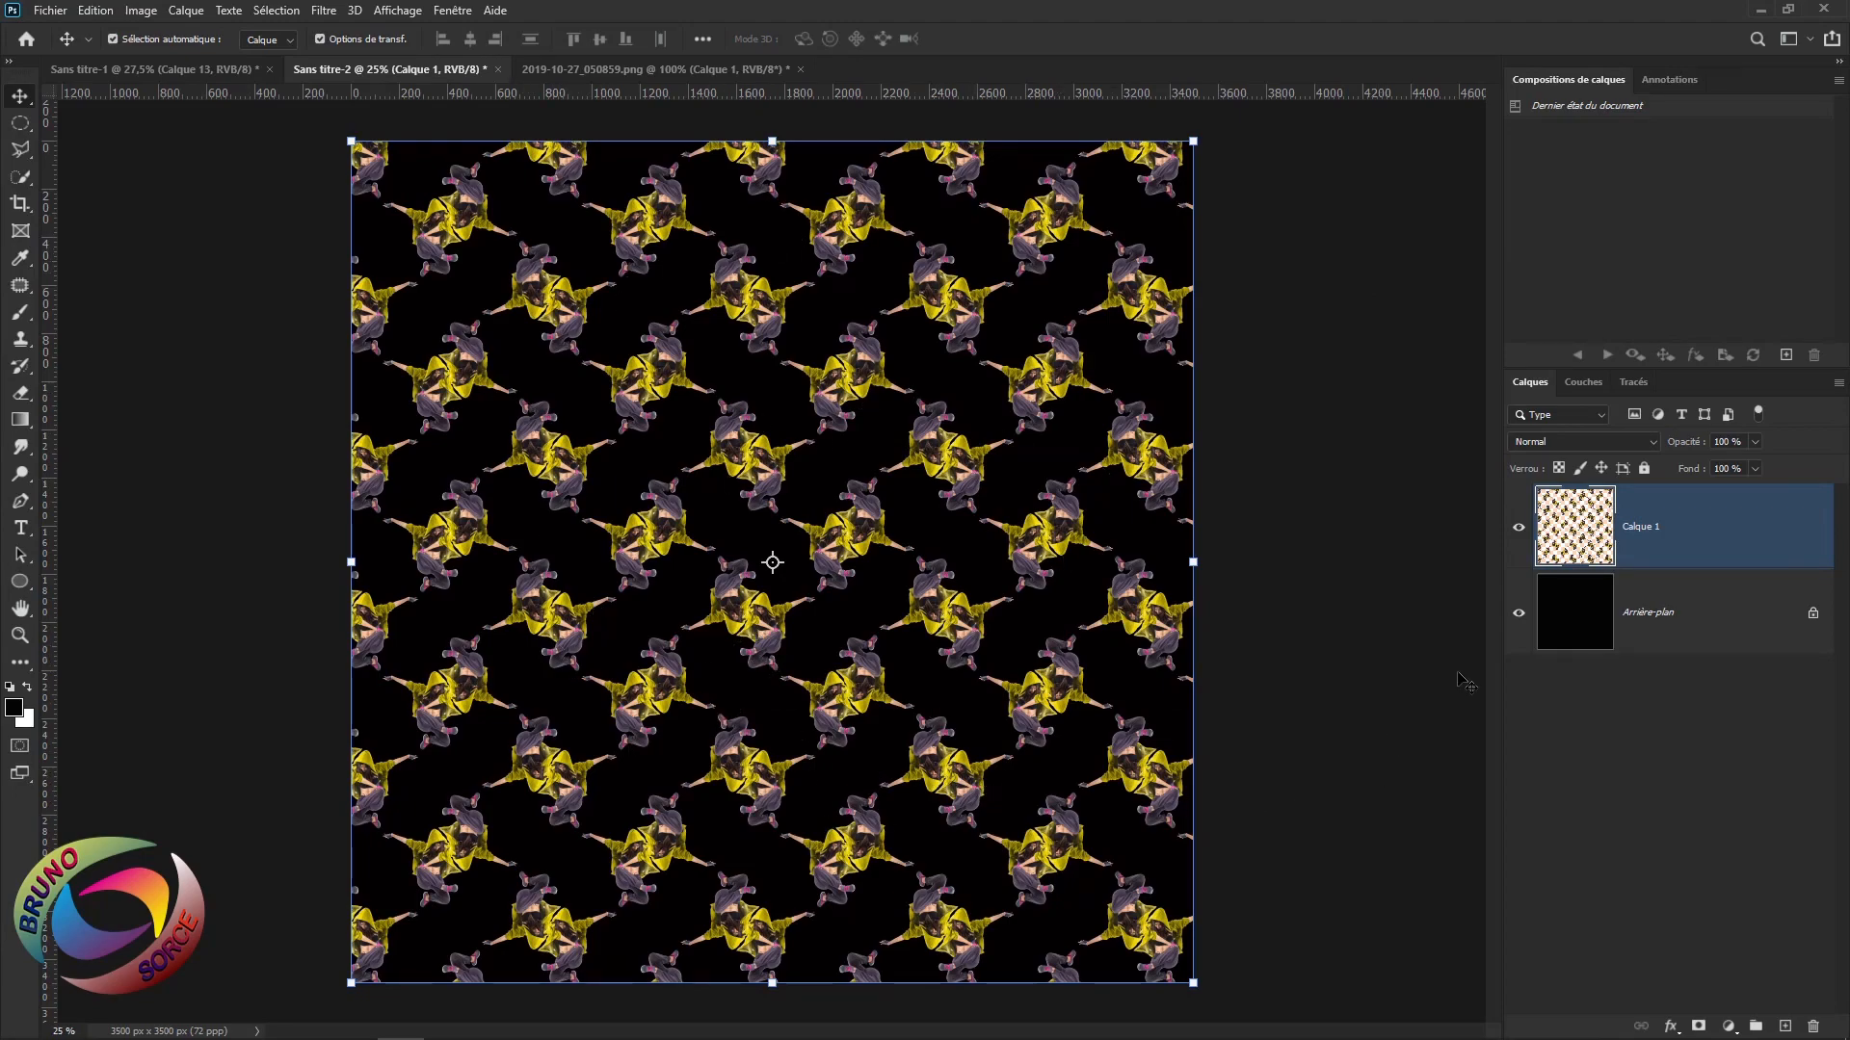
Check the PGG dancer fill with the Arrière-plan layer hidden and shown, and undo the fill
{"action": "left_click", "coordinate": [1520, 613]}
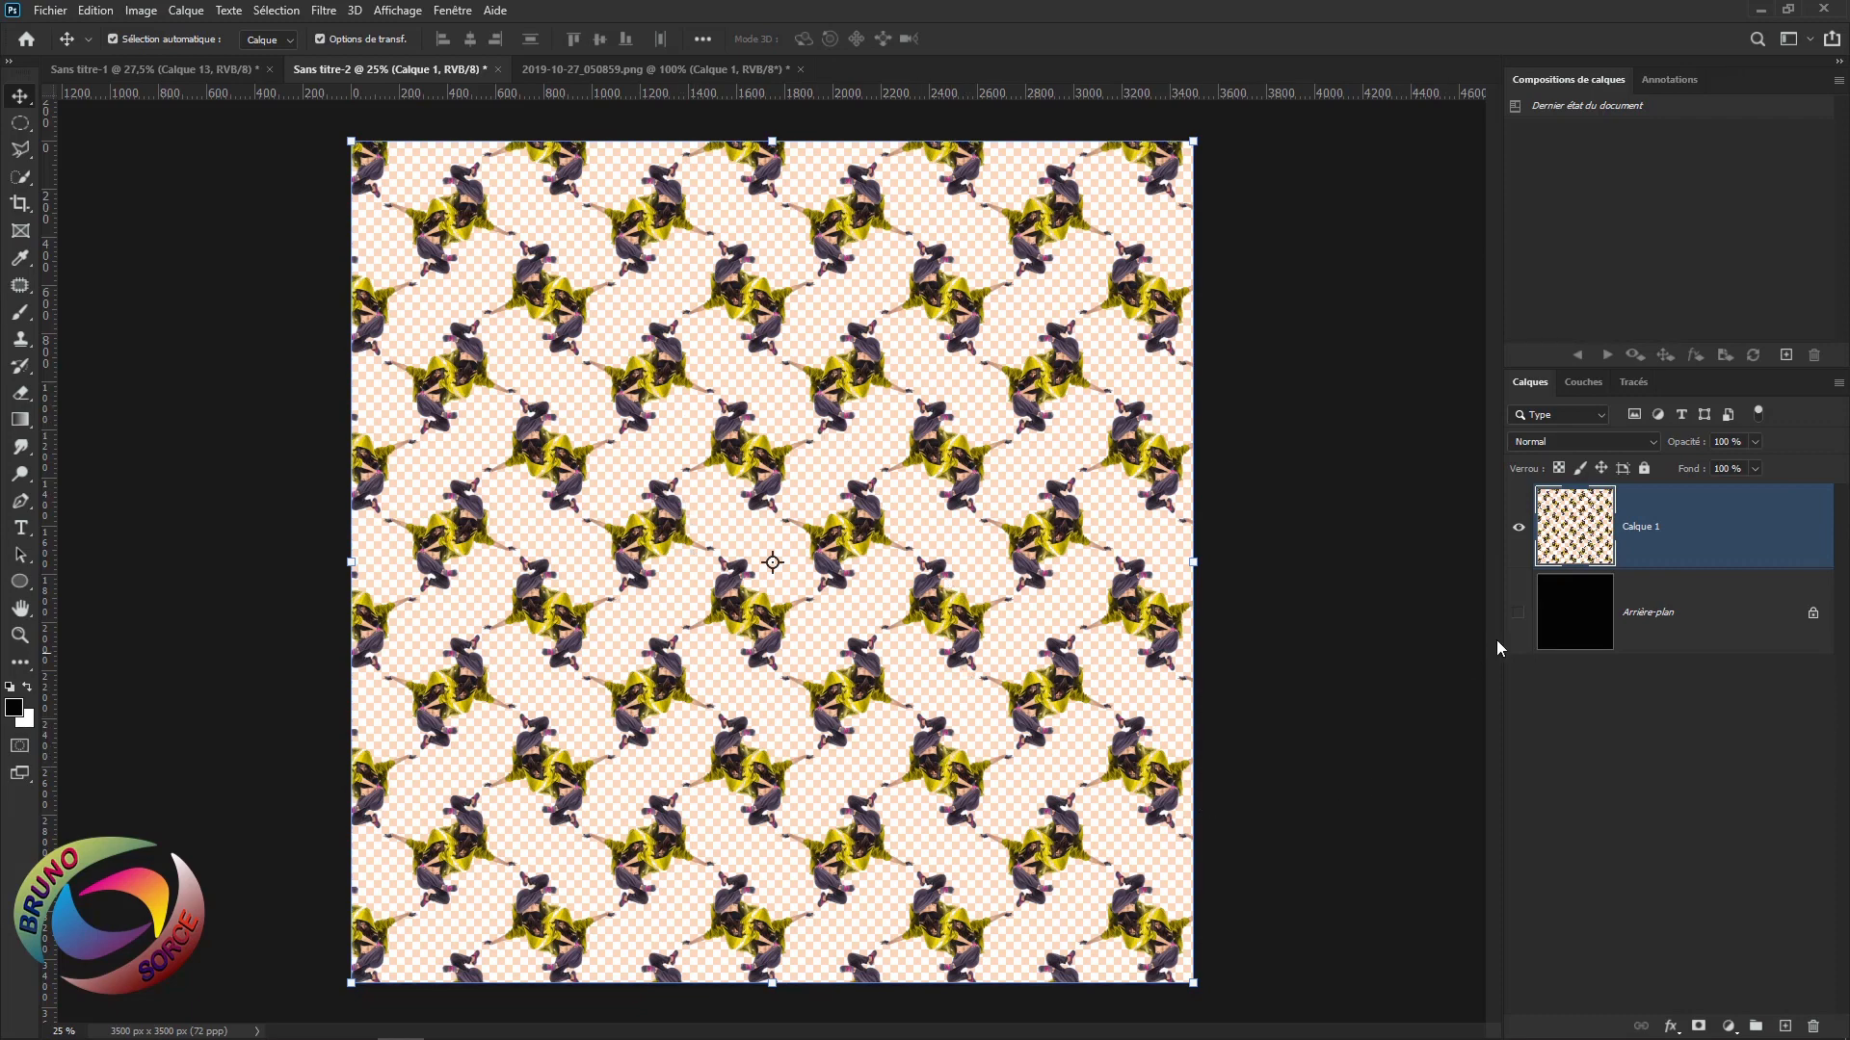
{"action": "left_click", "coordinate": [1520, 614]}
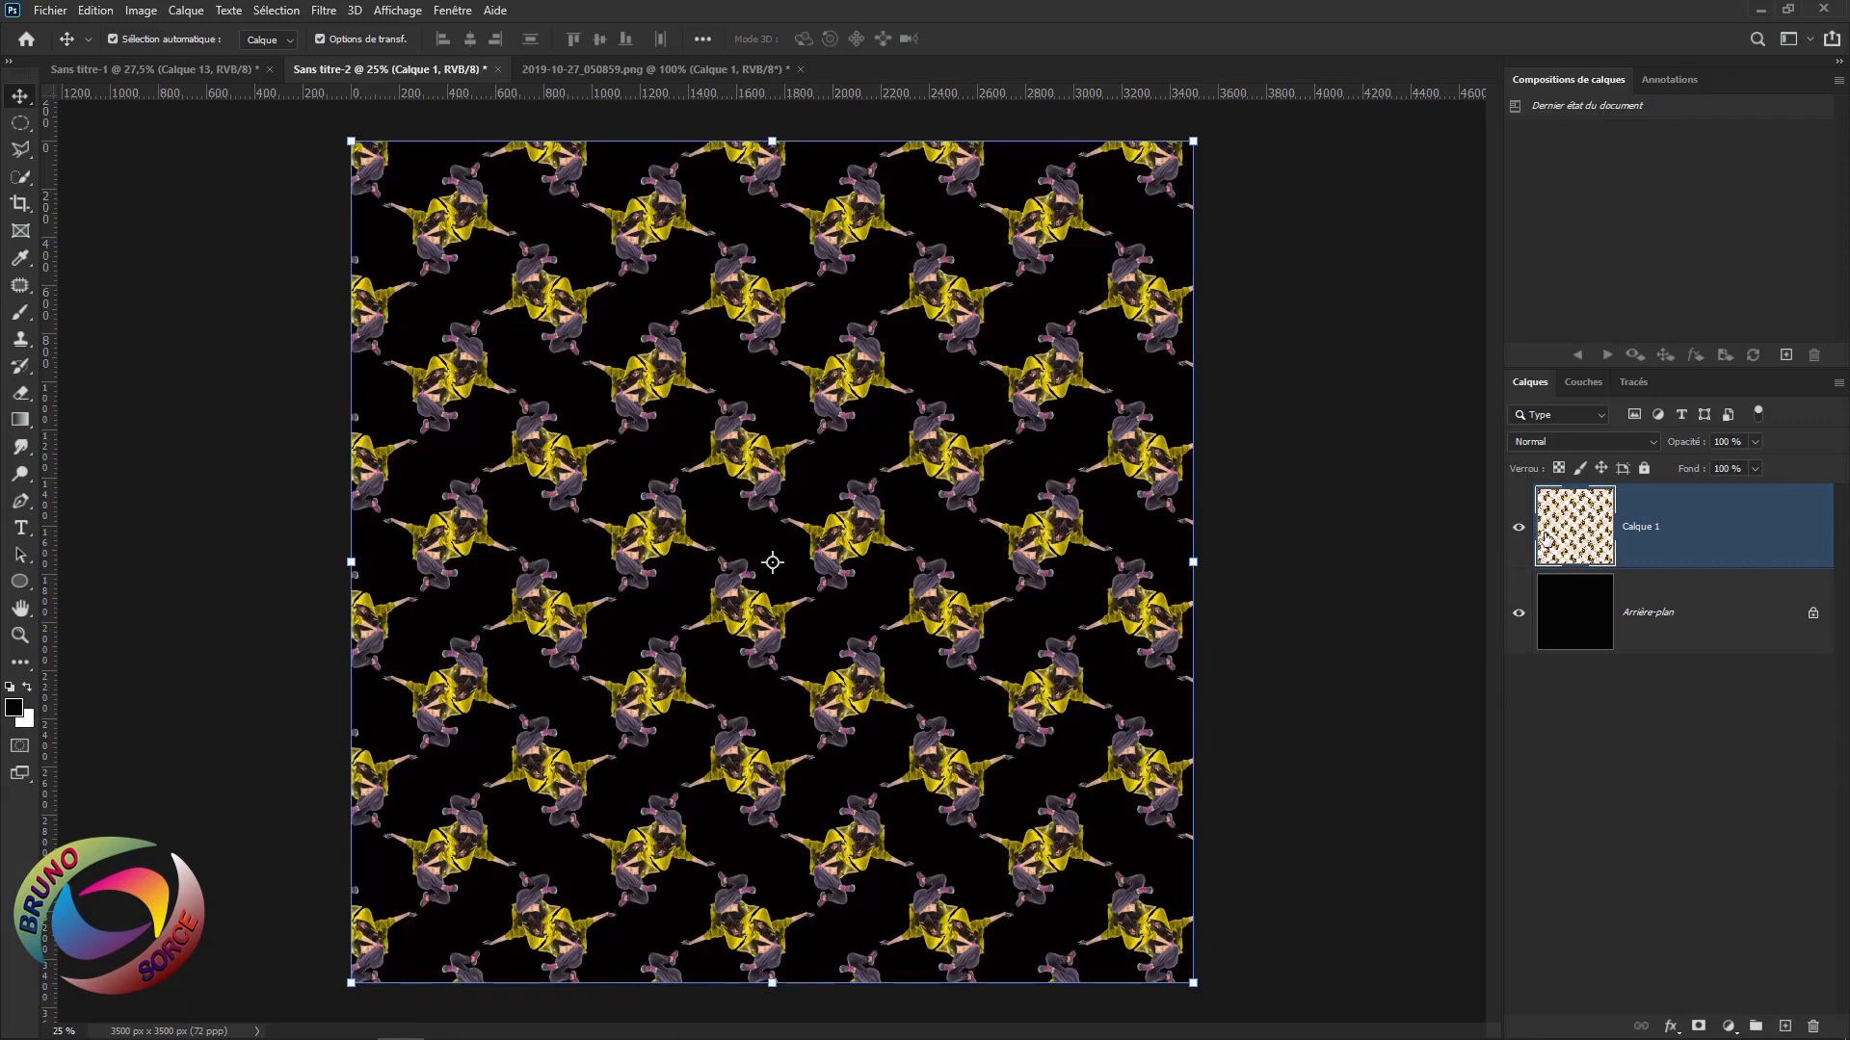
{"action": "left_click", "coordinate": [1519, 613]}
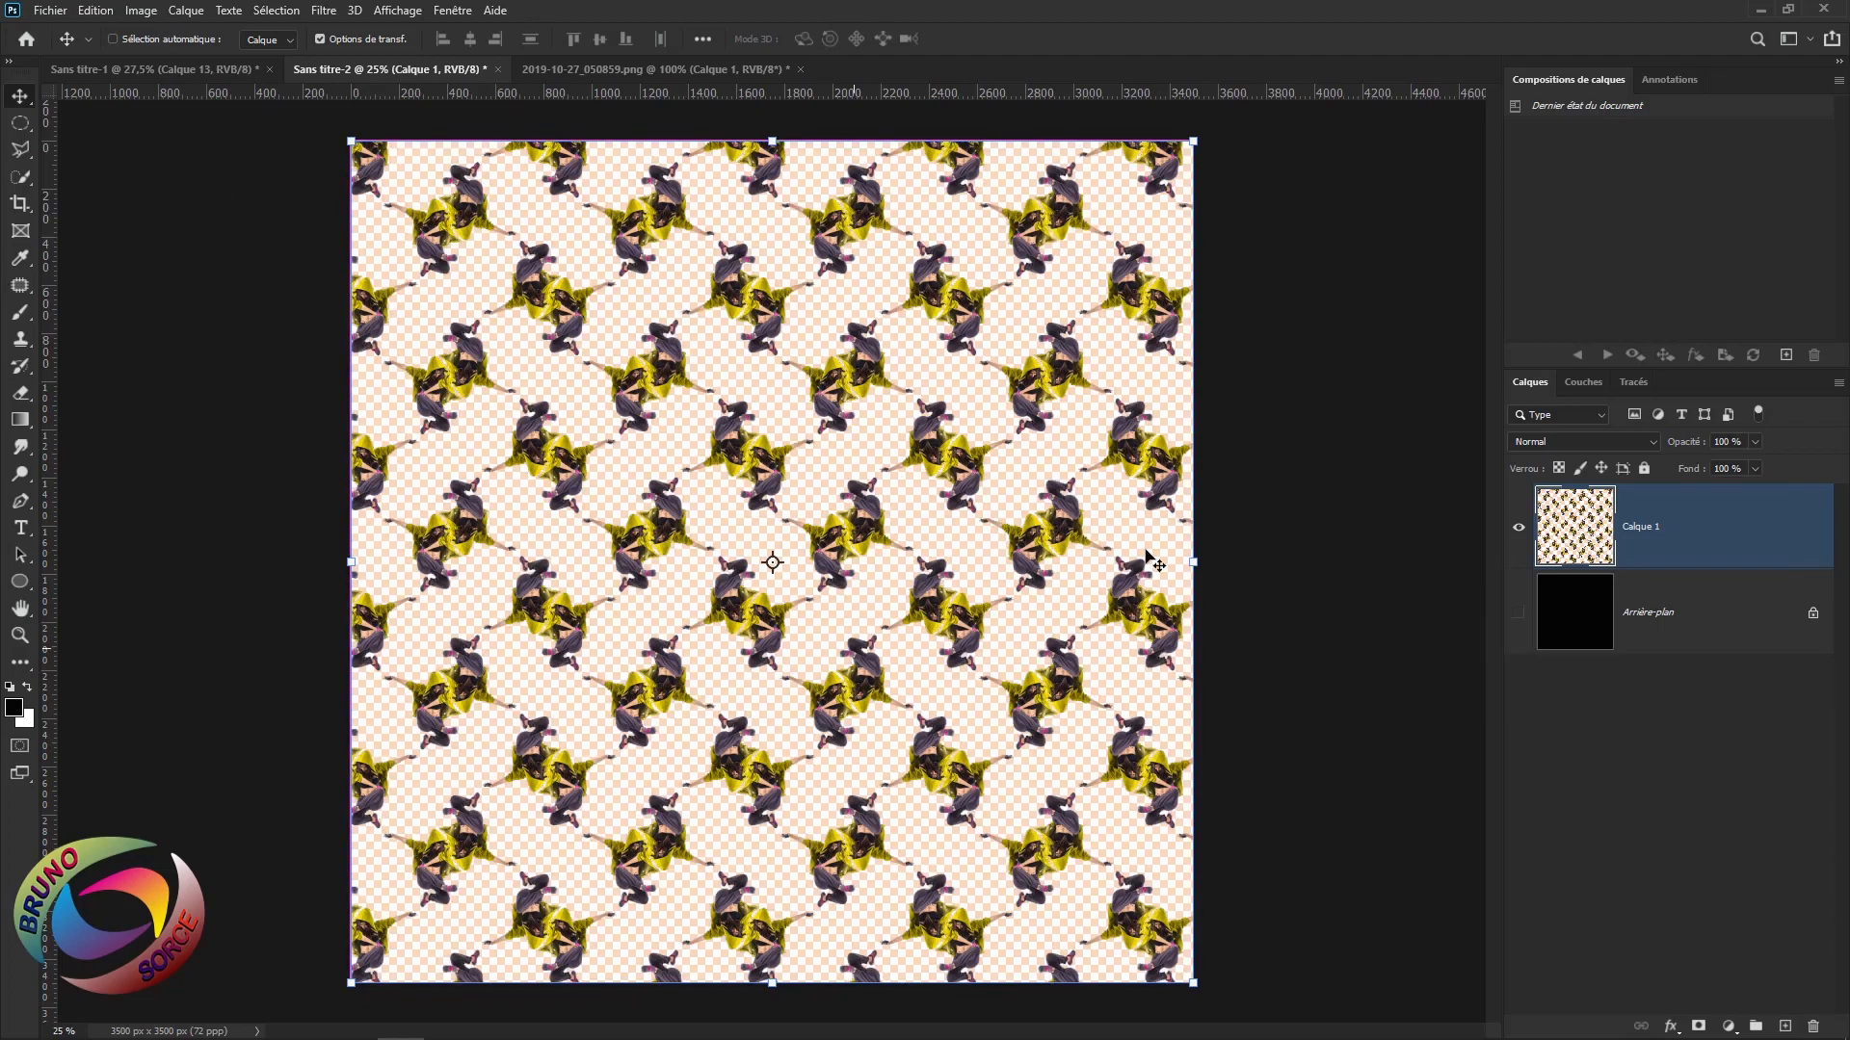
{"action": "key", "text": "ctrl+z"}
Start another Fill on the emptied Calque 1 with the dancer pattern, keeping the Remplissage symétrique script
{"action": "left_click", "coordinate": [95, 10]}
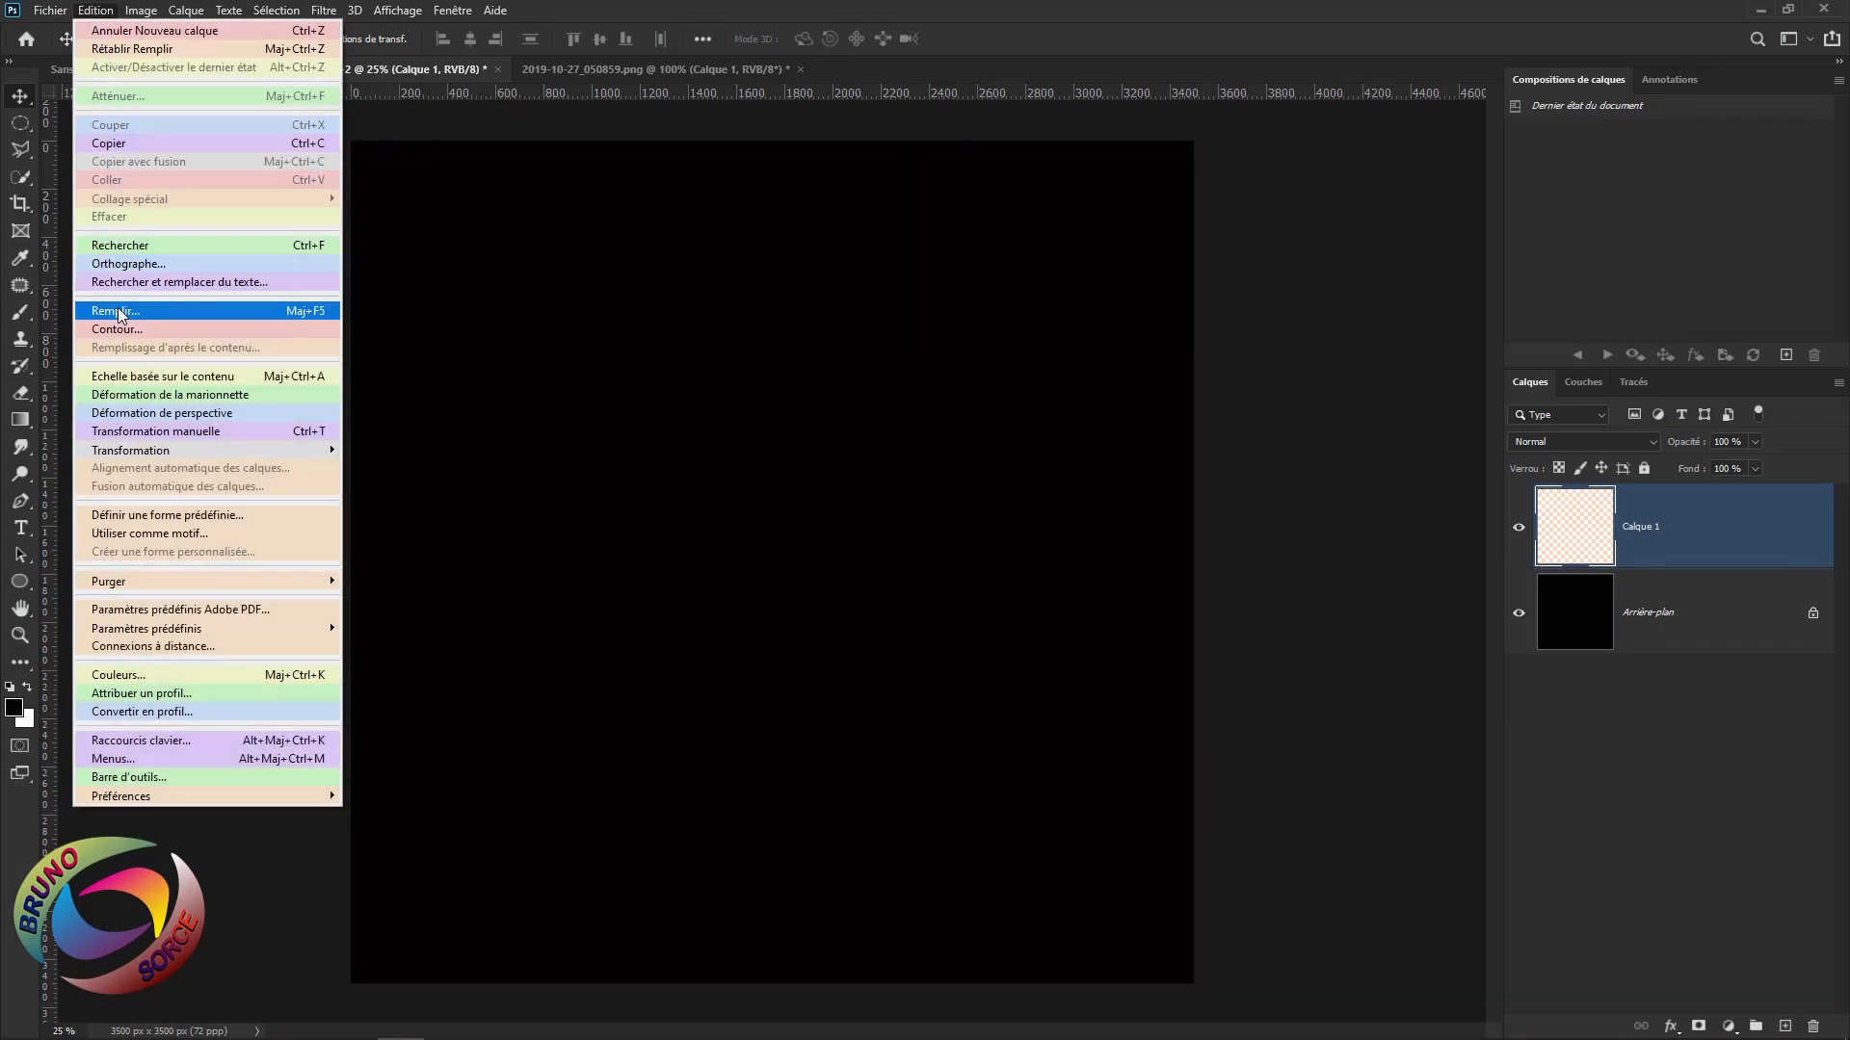
{"action": "left_click", "coordinate": [118, 311]}
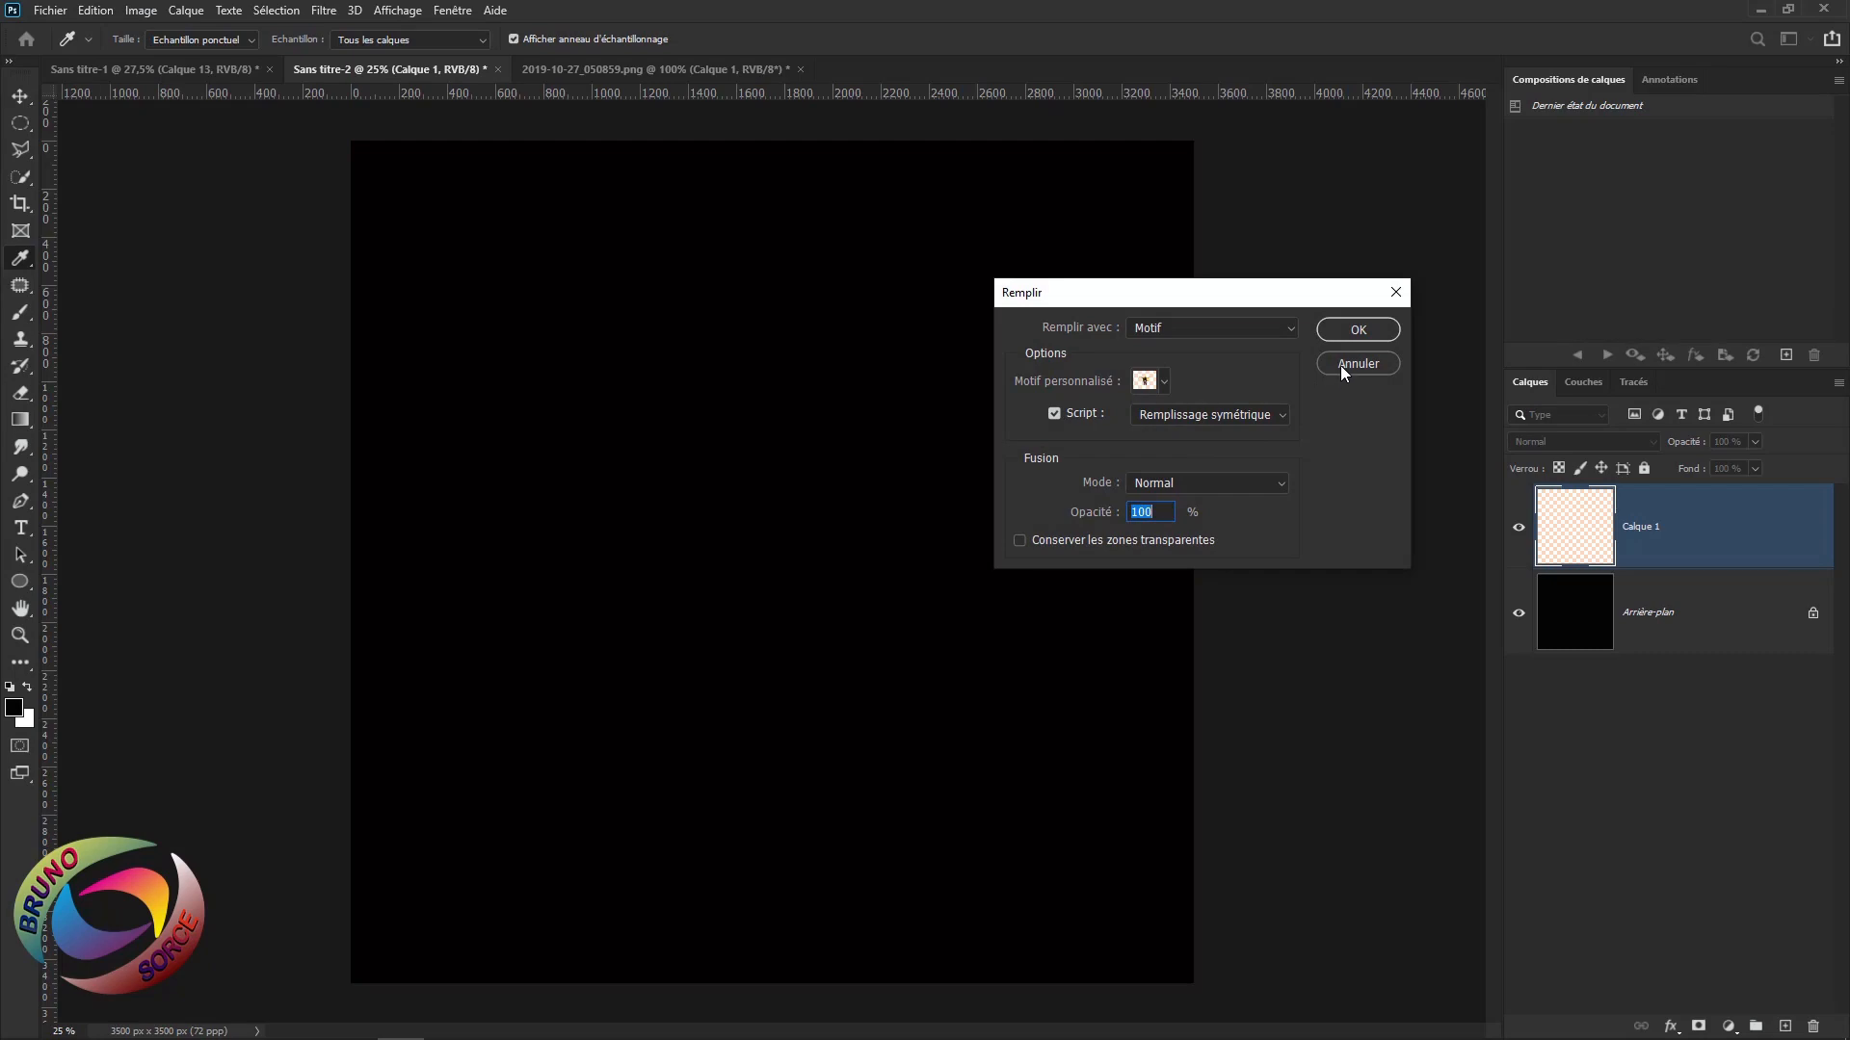
{"action": "left_click", "coordinate": [1280, 420]}
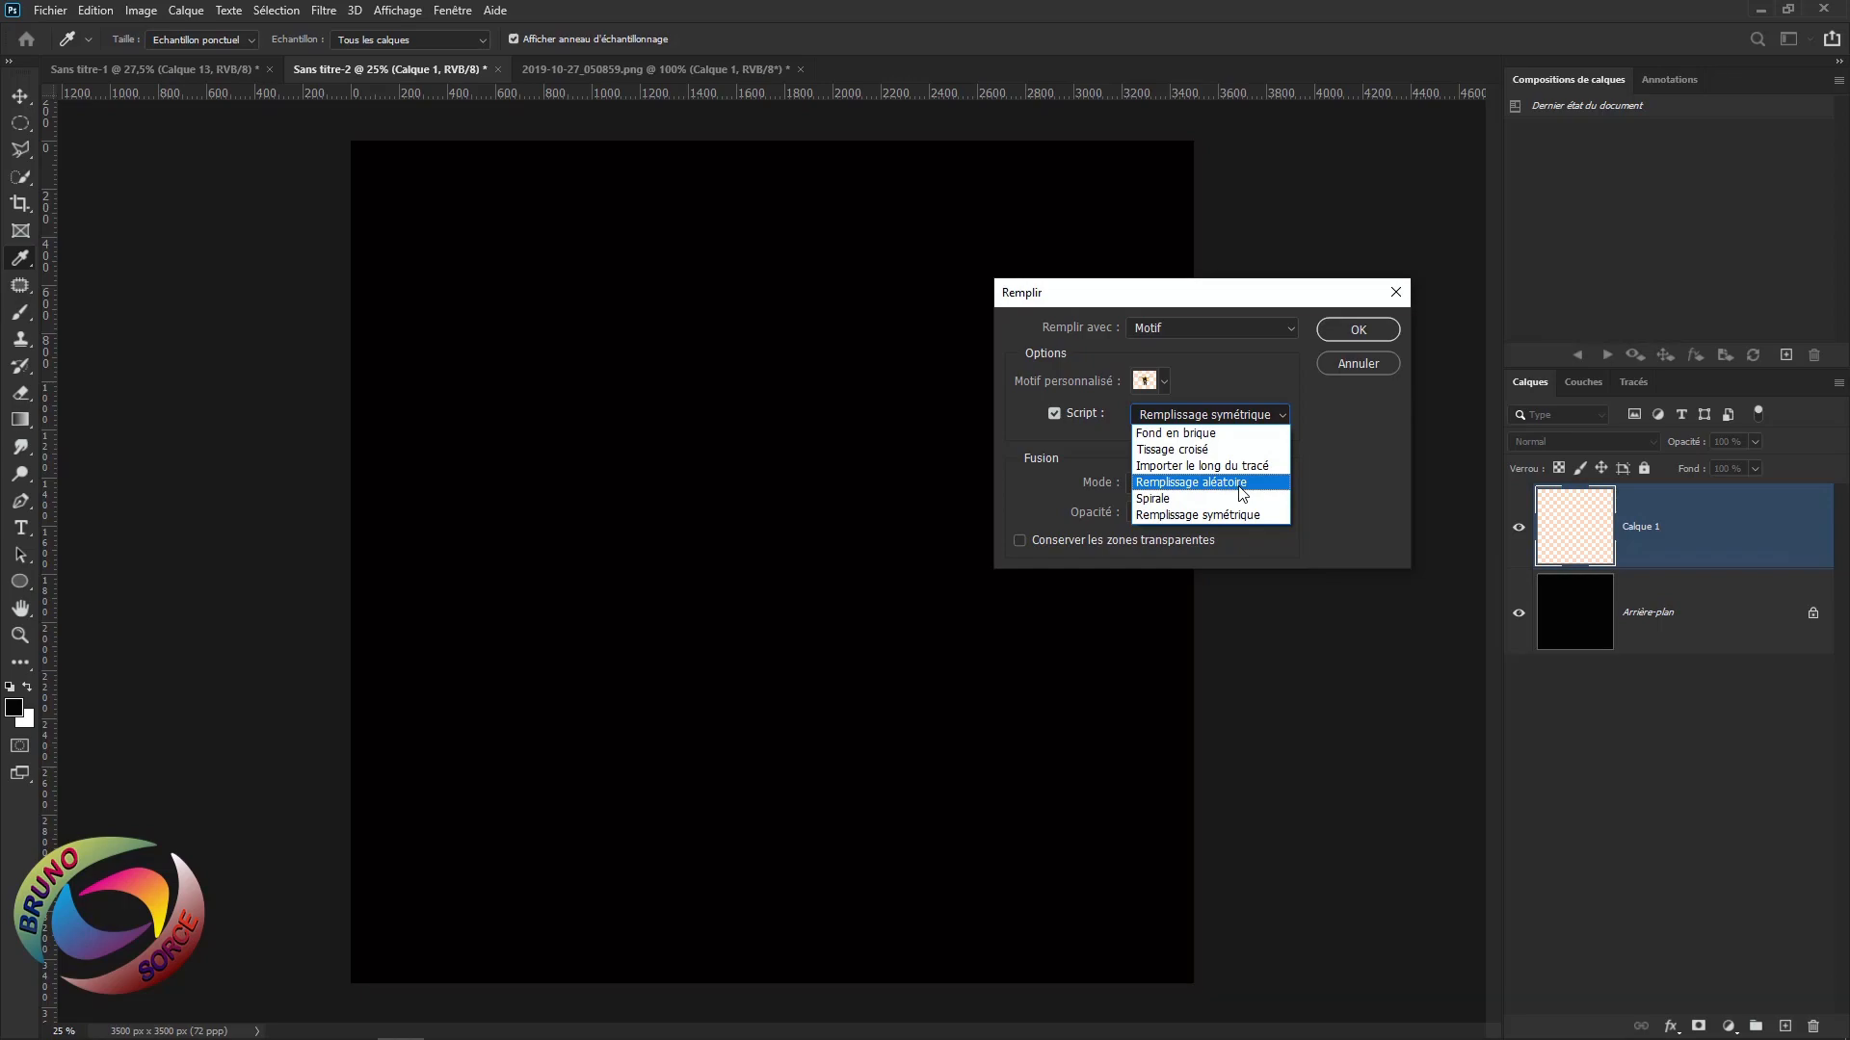
{"action": "left_click", "coordinate": [1197, 514]}
{"action": "left_click", "coordinate": [1359, 331]}
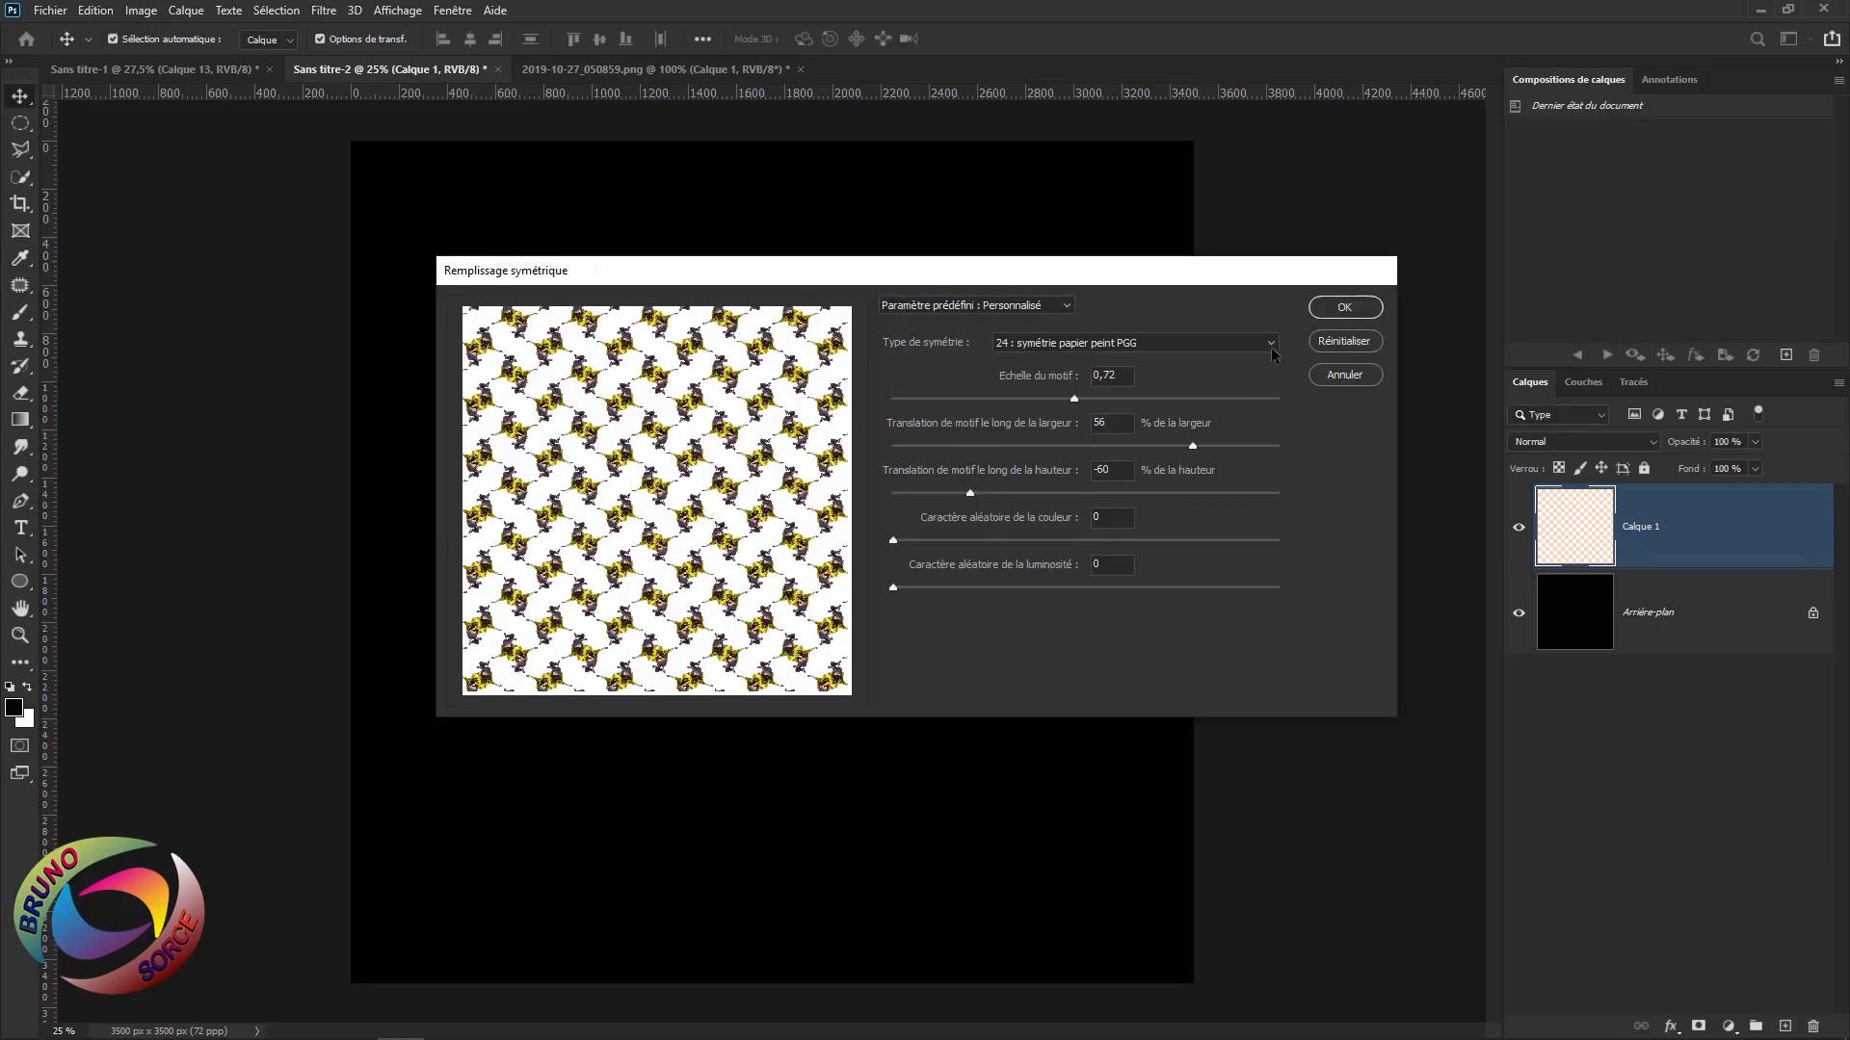
Set the symmetric fill to type 28 (symétrie papier peint P4G), pattern scale 0,76 and width translation -54 %
{"action": "left_click", "coordinate": [1271, 345]}
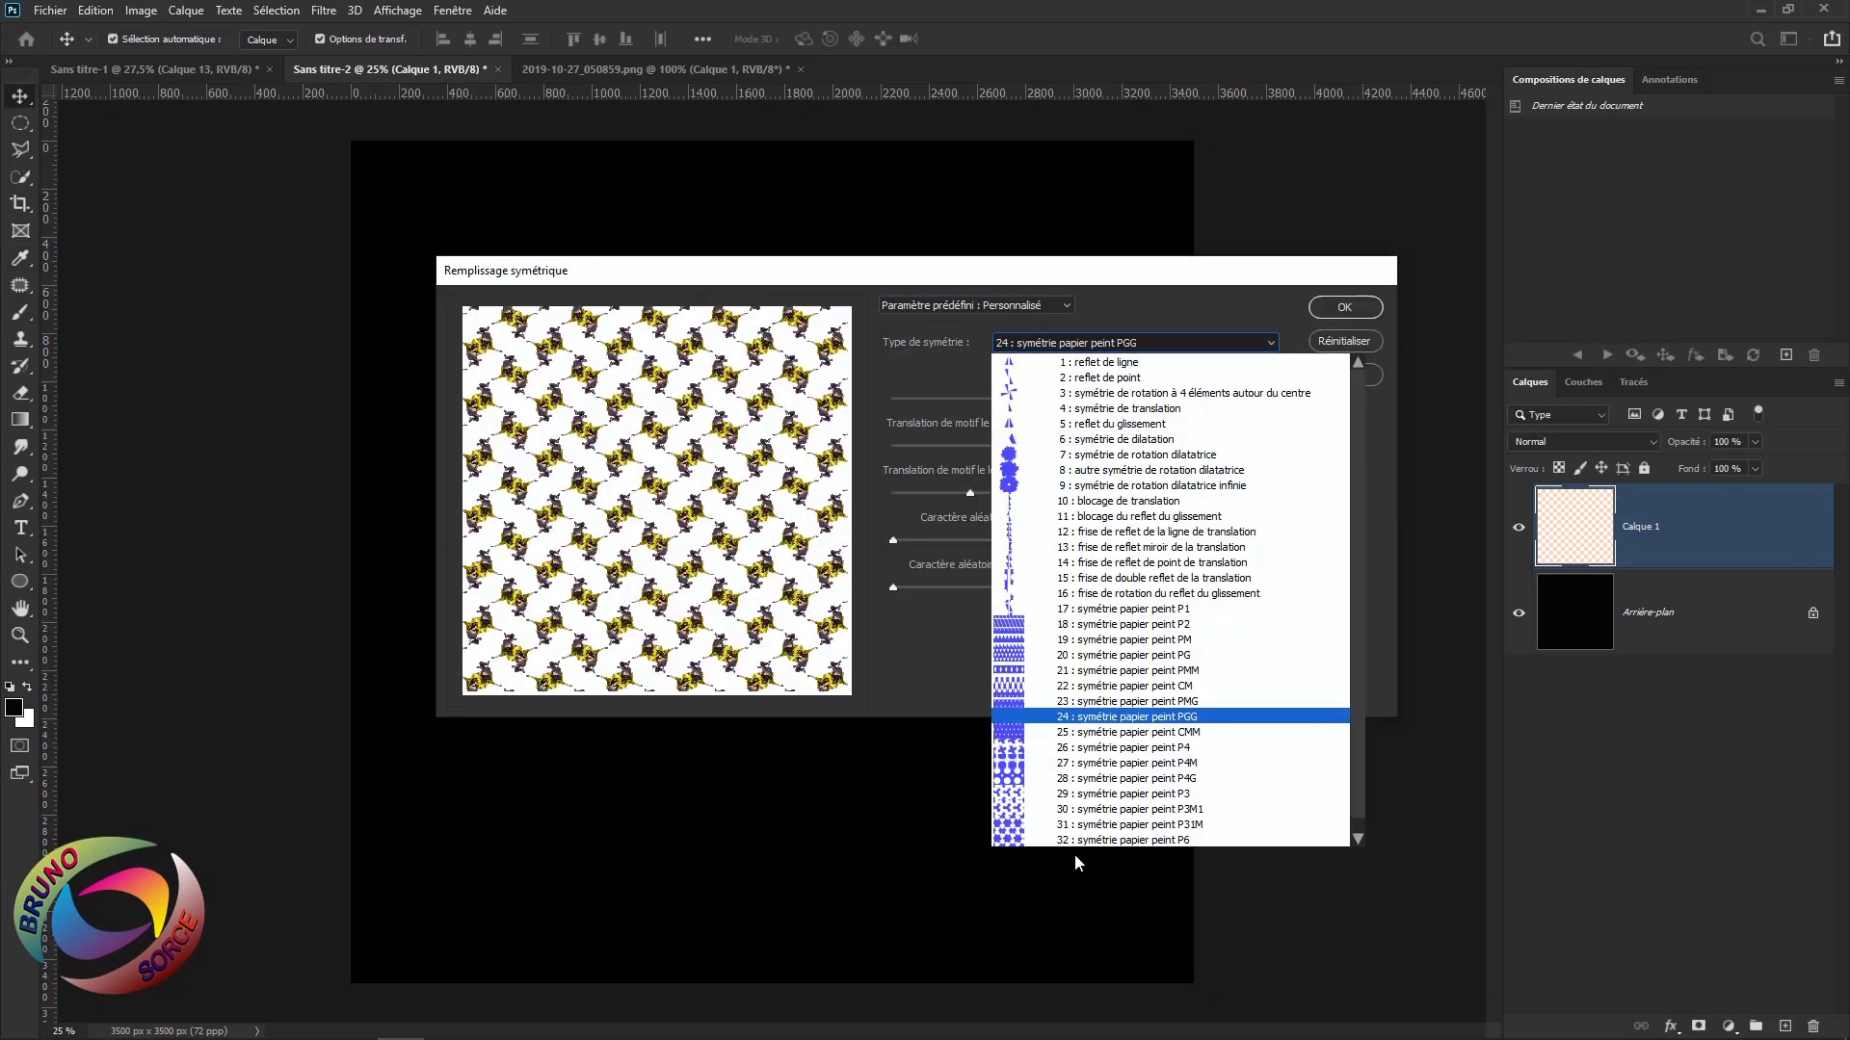
{"action": "left_click", "coordinate": [1090, 781]}
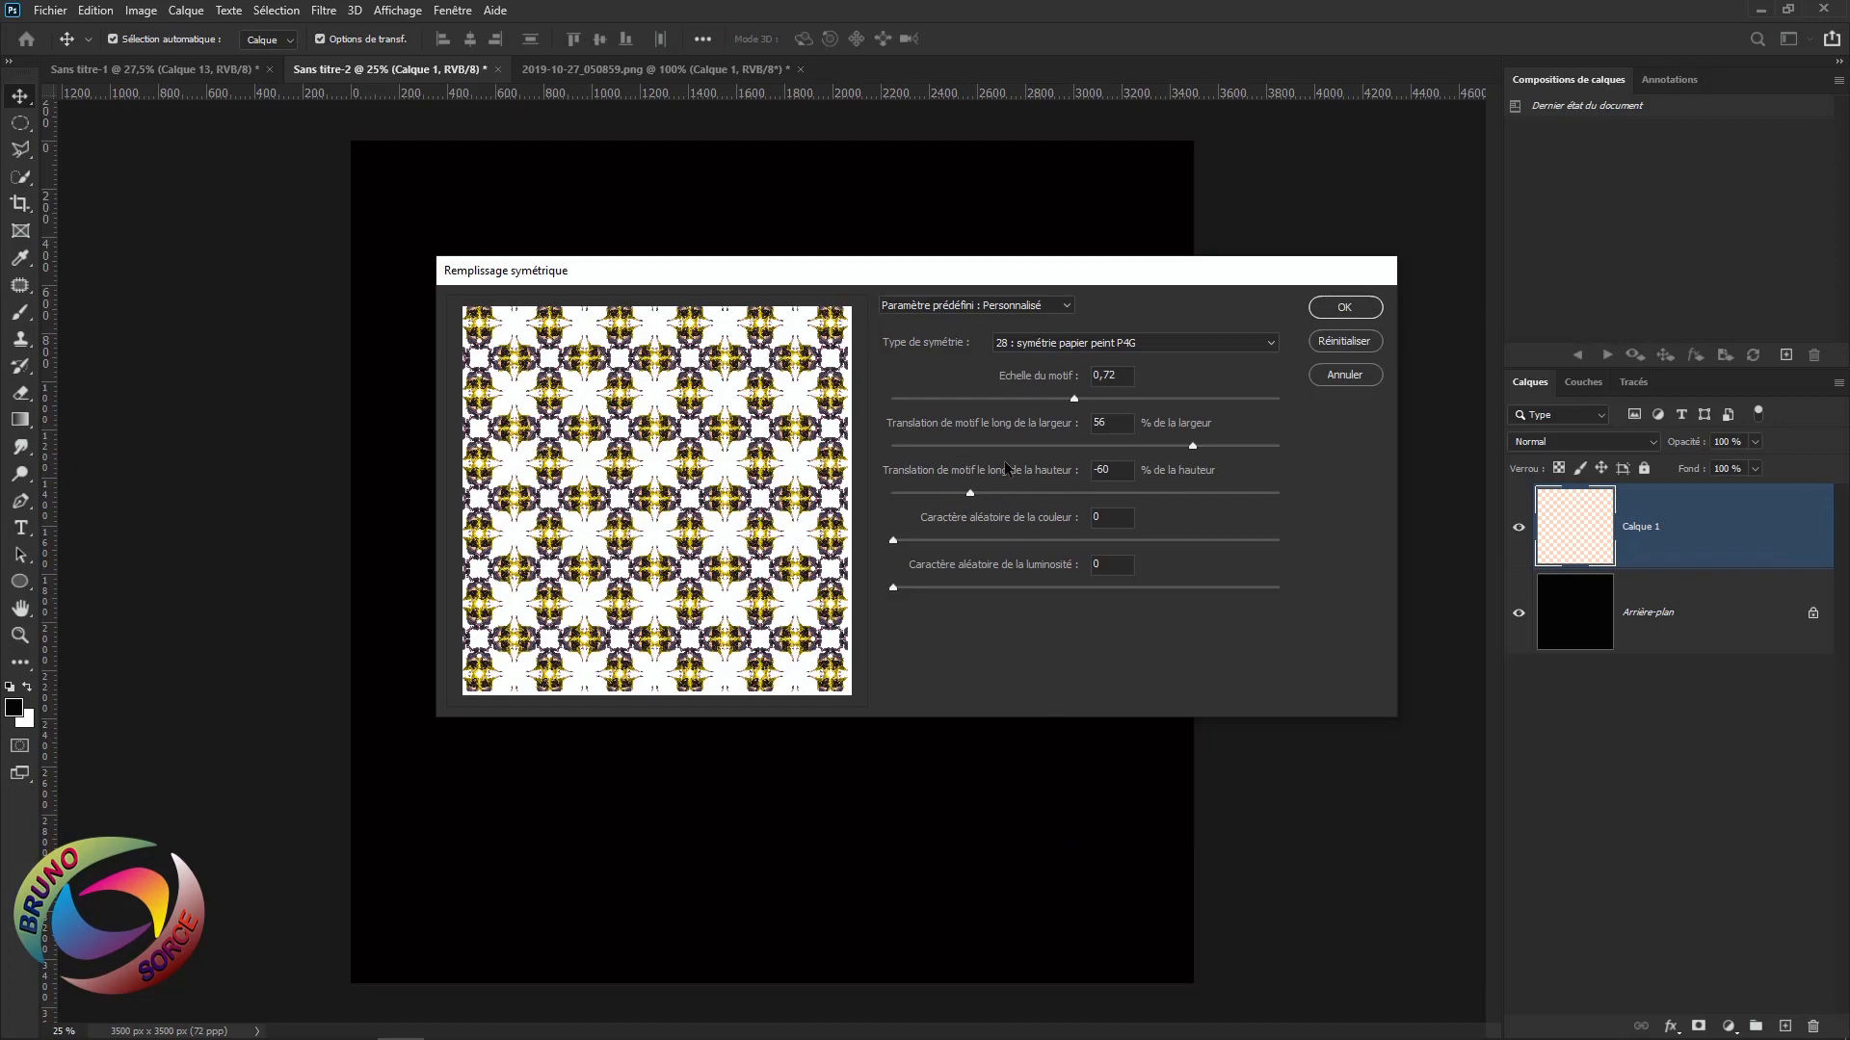
{"action": "left_click_drag", "start_coordinate": [1076, 403], "coordinate": [1089, 403]}
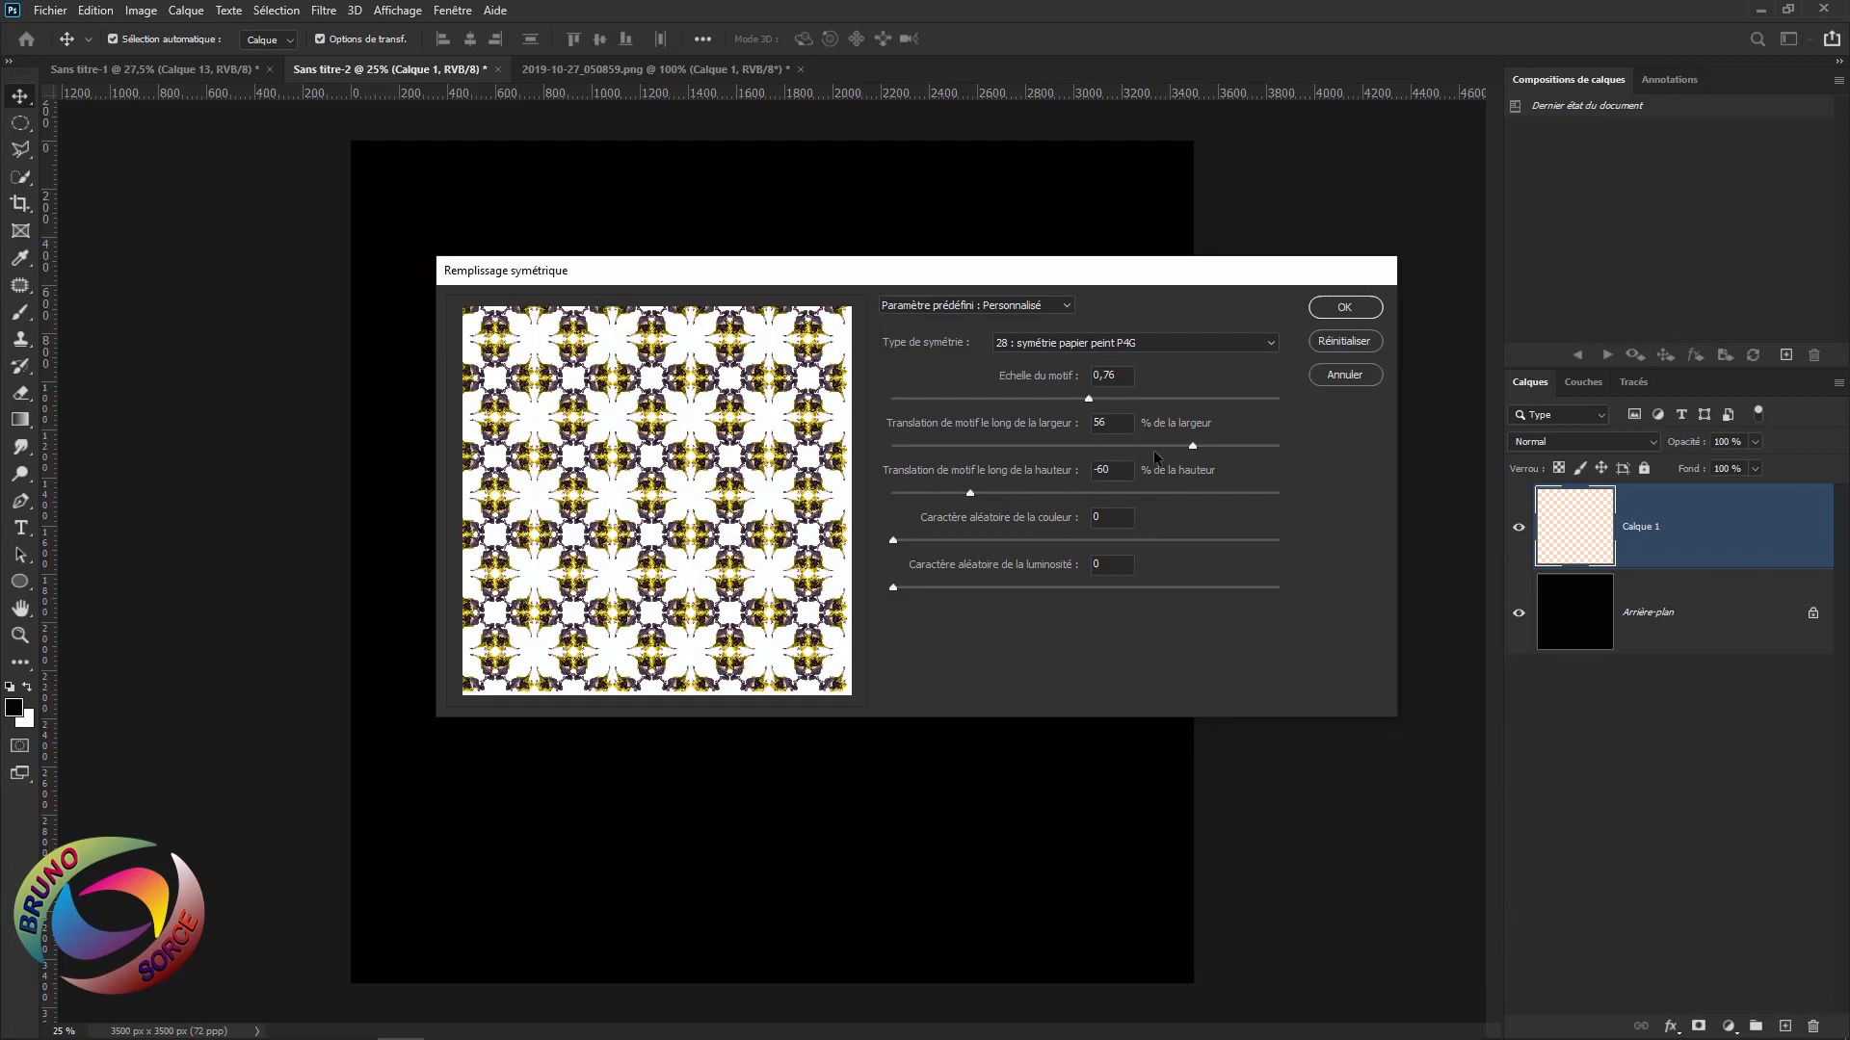
{"action": "left_click_drag", "start_coordinate": [1190, 450], "coordinate": [985, 450]}
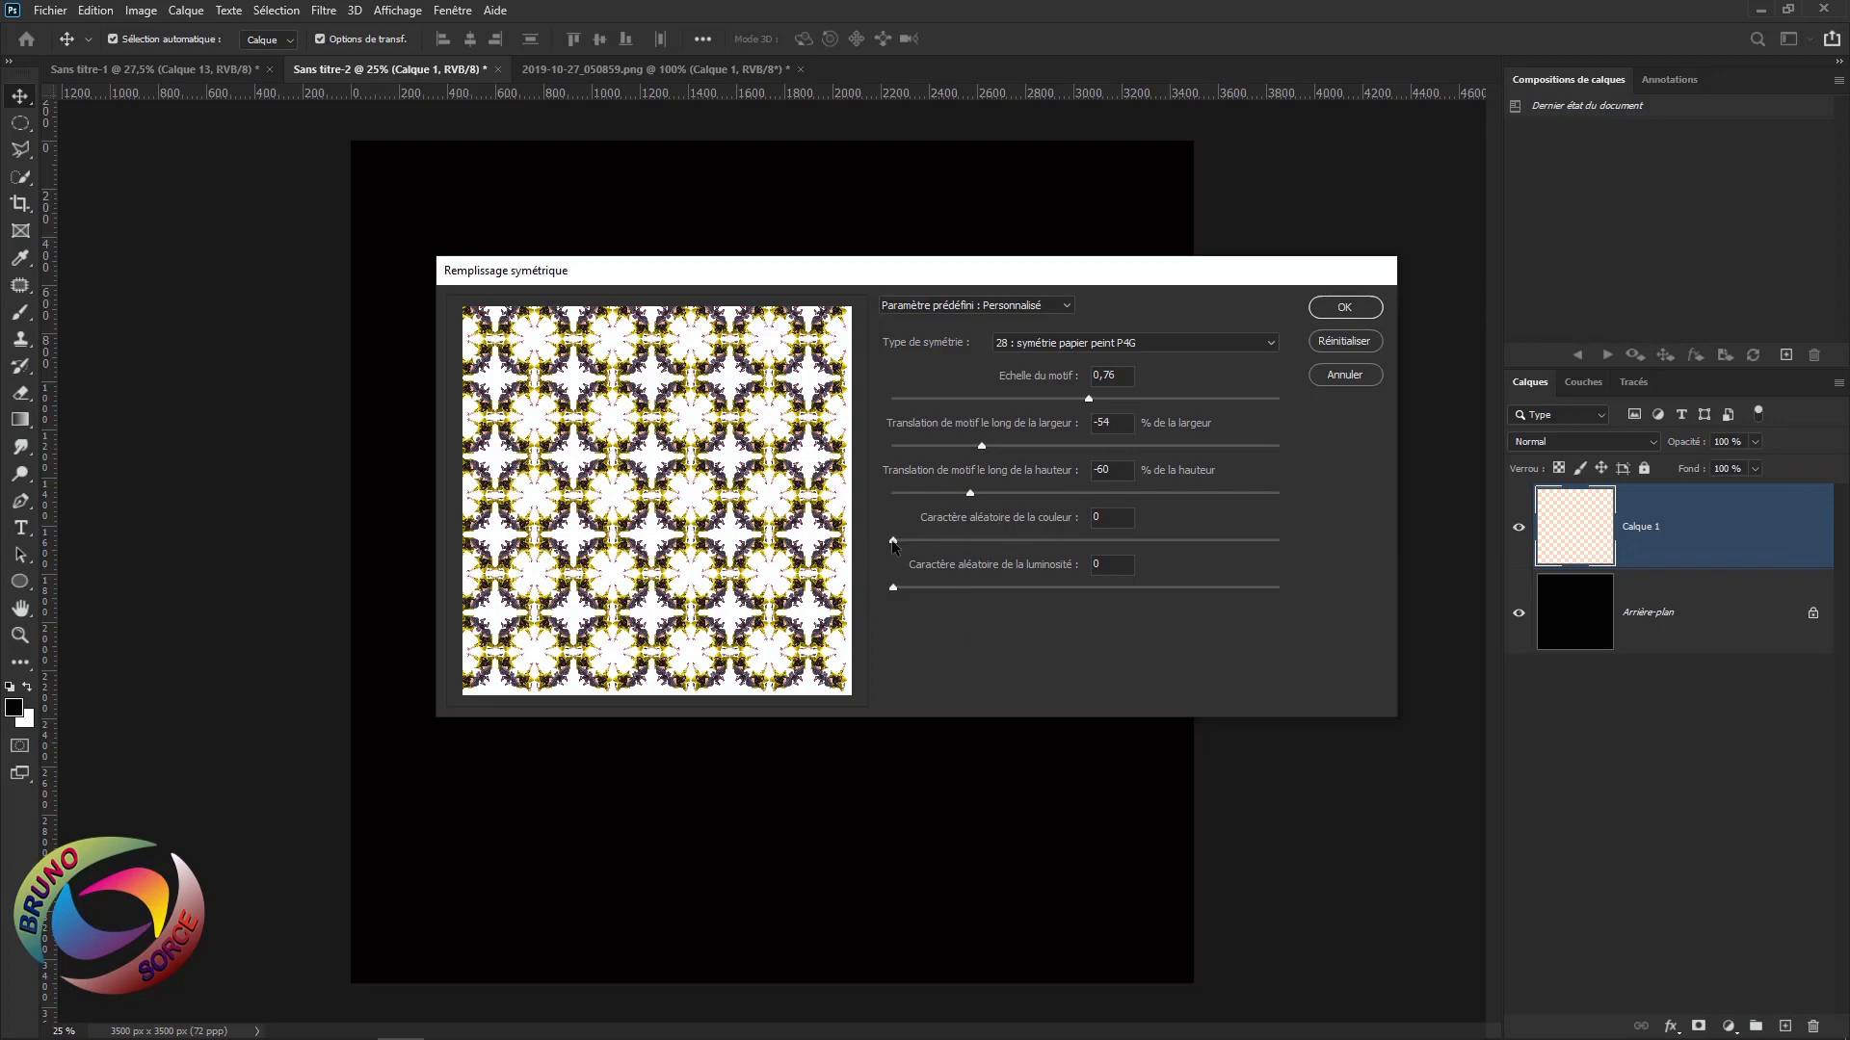
Apply the symmetric fill with colour randomness 0,46 and slight brightness randomness, and hide the Arrière-plan layer
{"action": "left_click_drag", "start_coordinate": [893, 545], "coordinate": [1056, 541]}
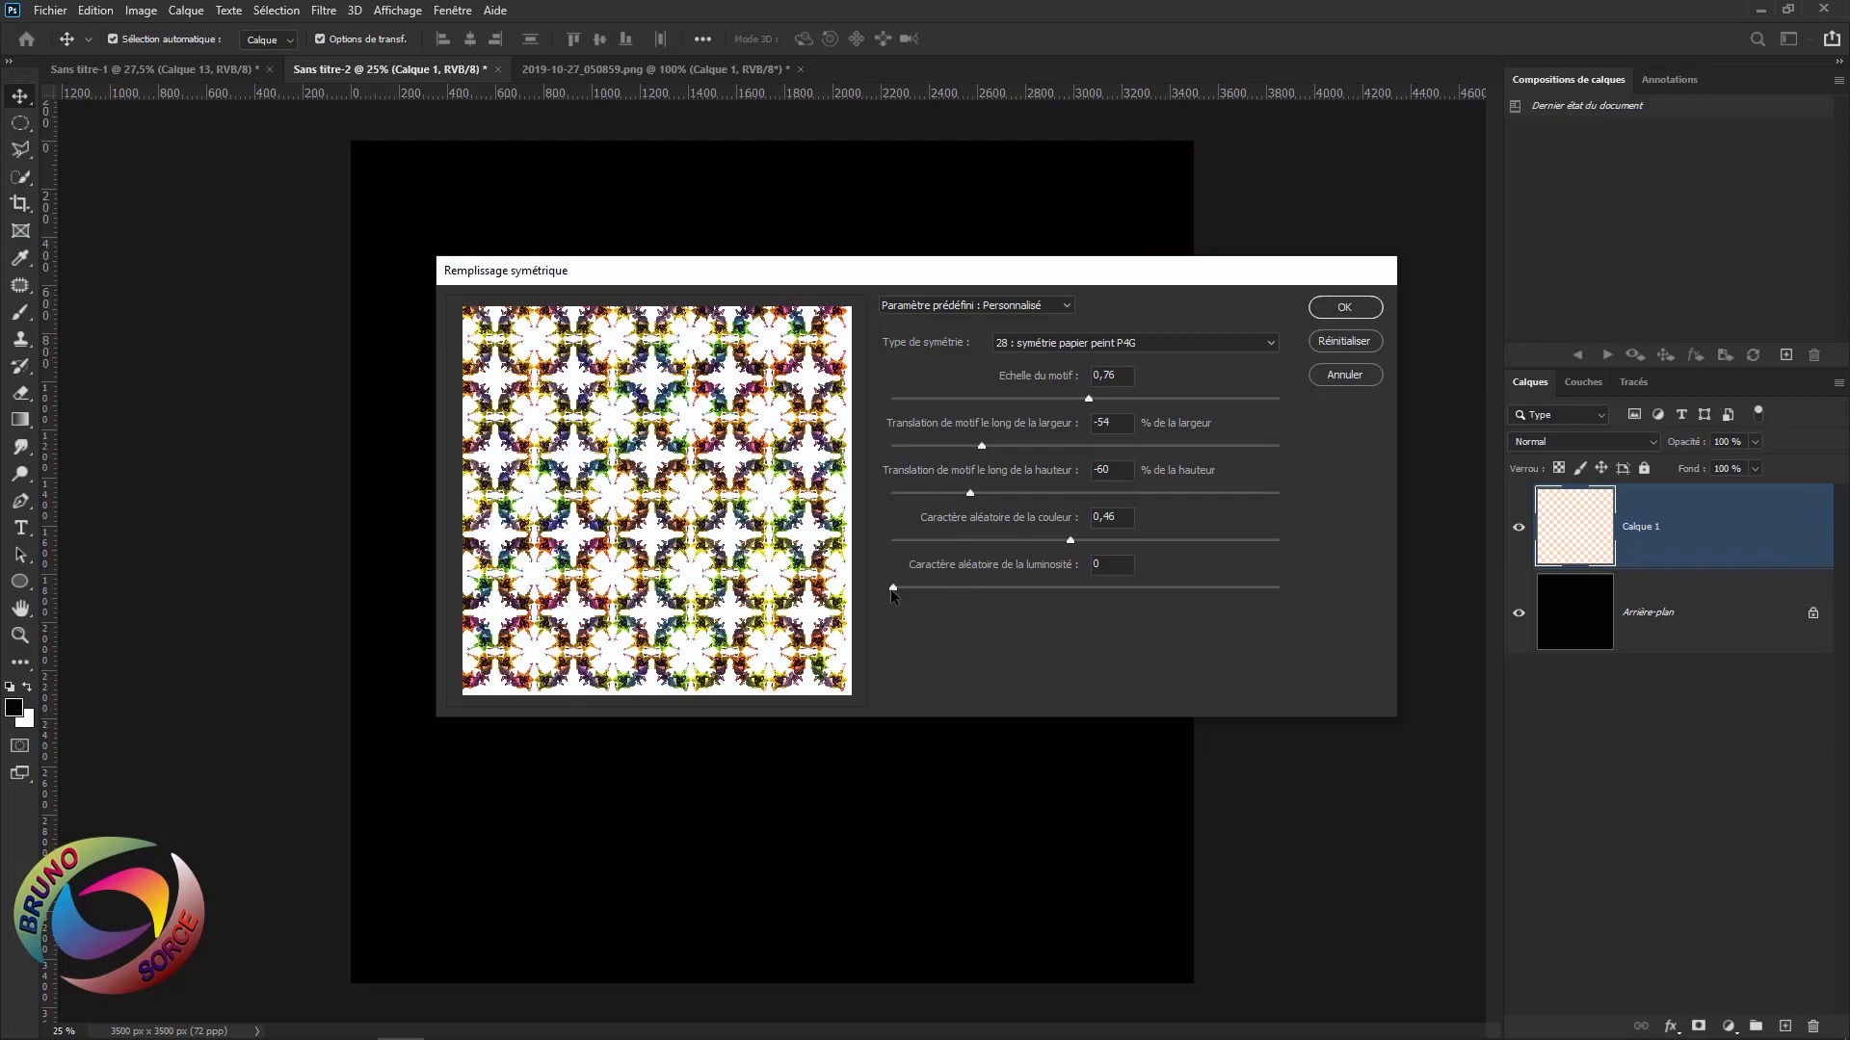
{"action": "left_click_drag", "start_coordinate": [891, 589], "coordinate": [926, 591]}
{"action": "left_click", "coordinate": [1346, 308]}
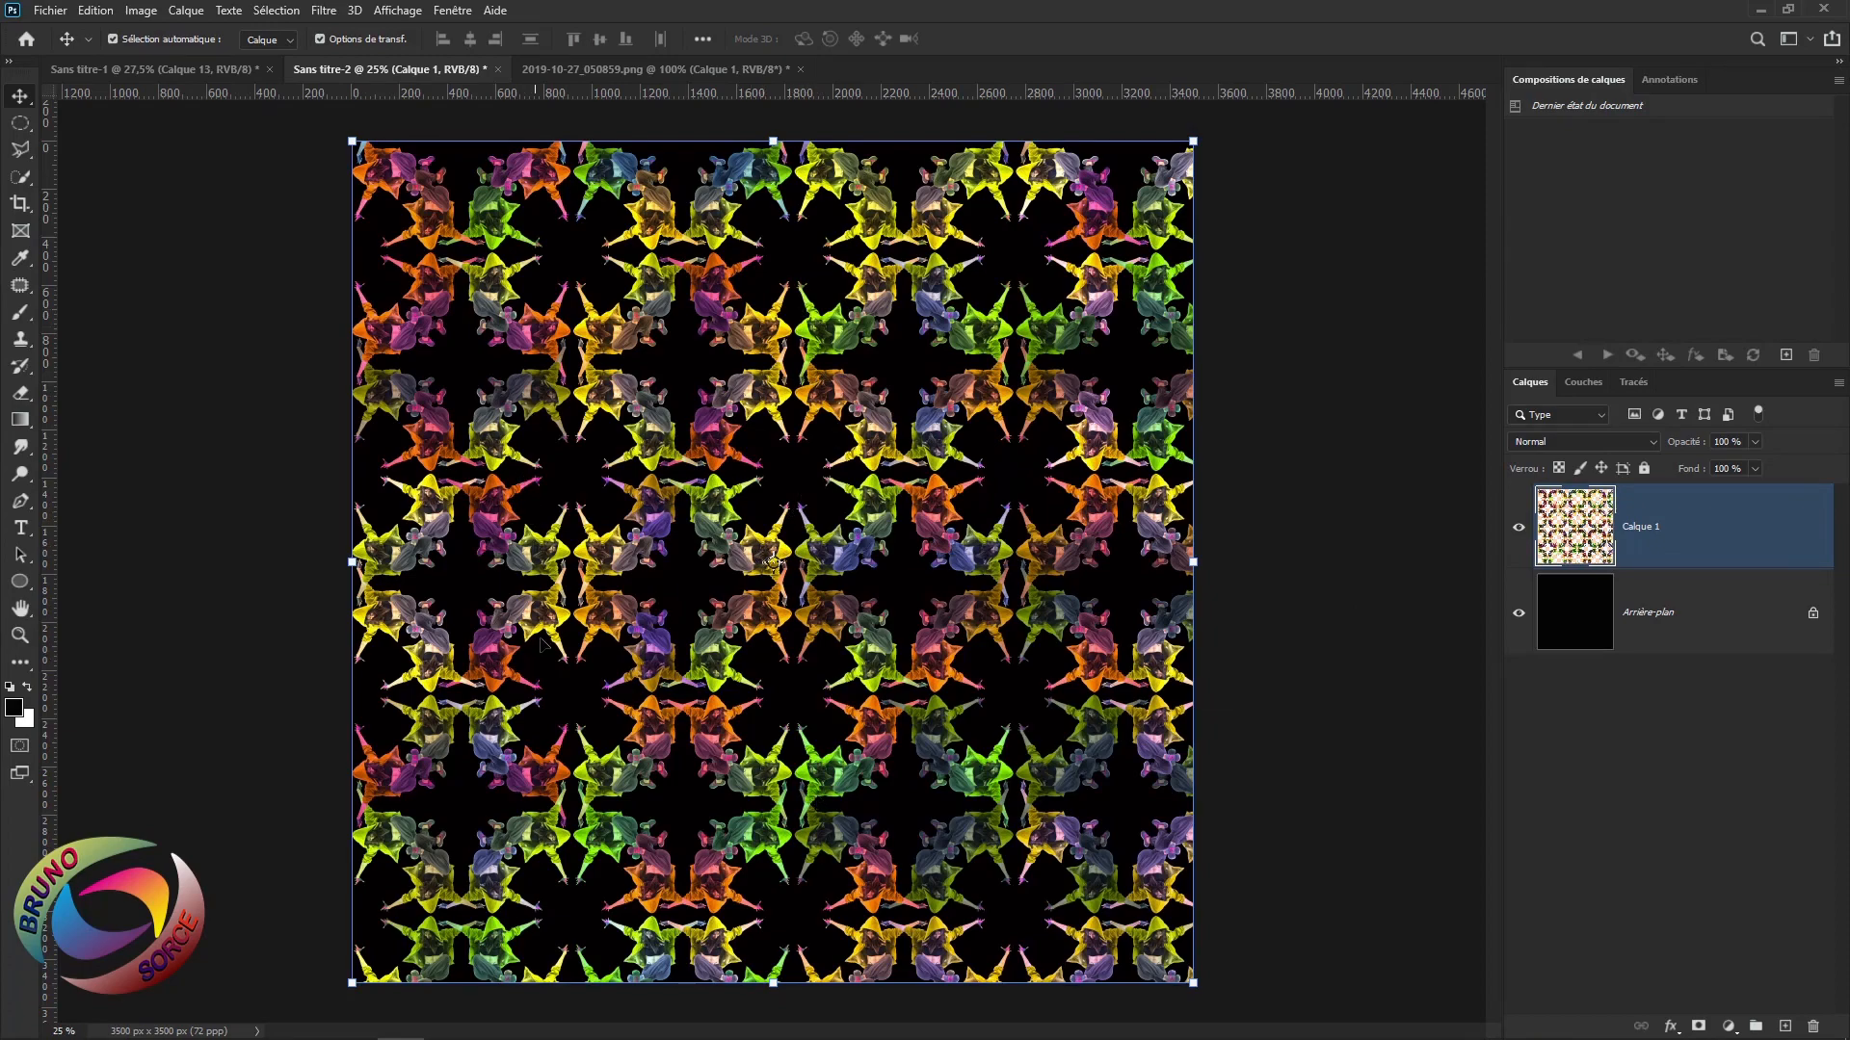
{"action": "left_click", "coordinate": [1517, 617]}
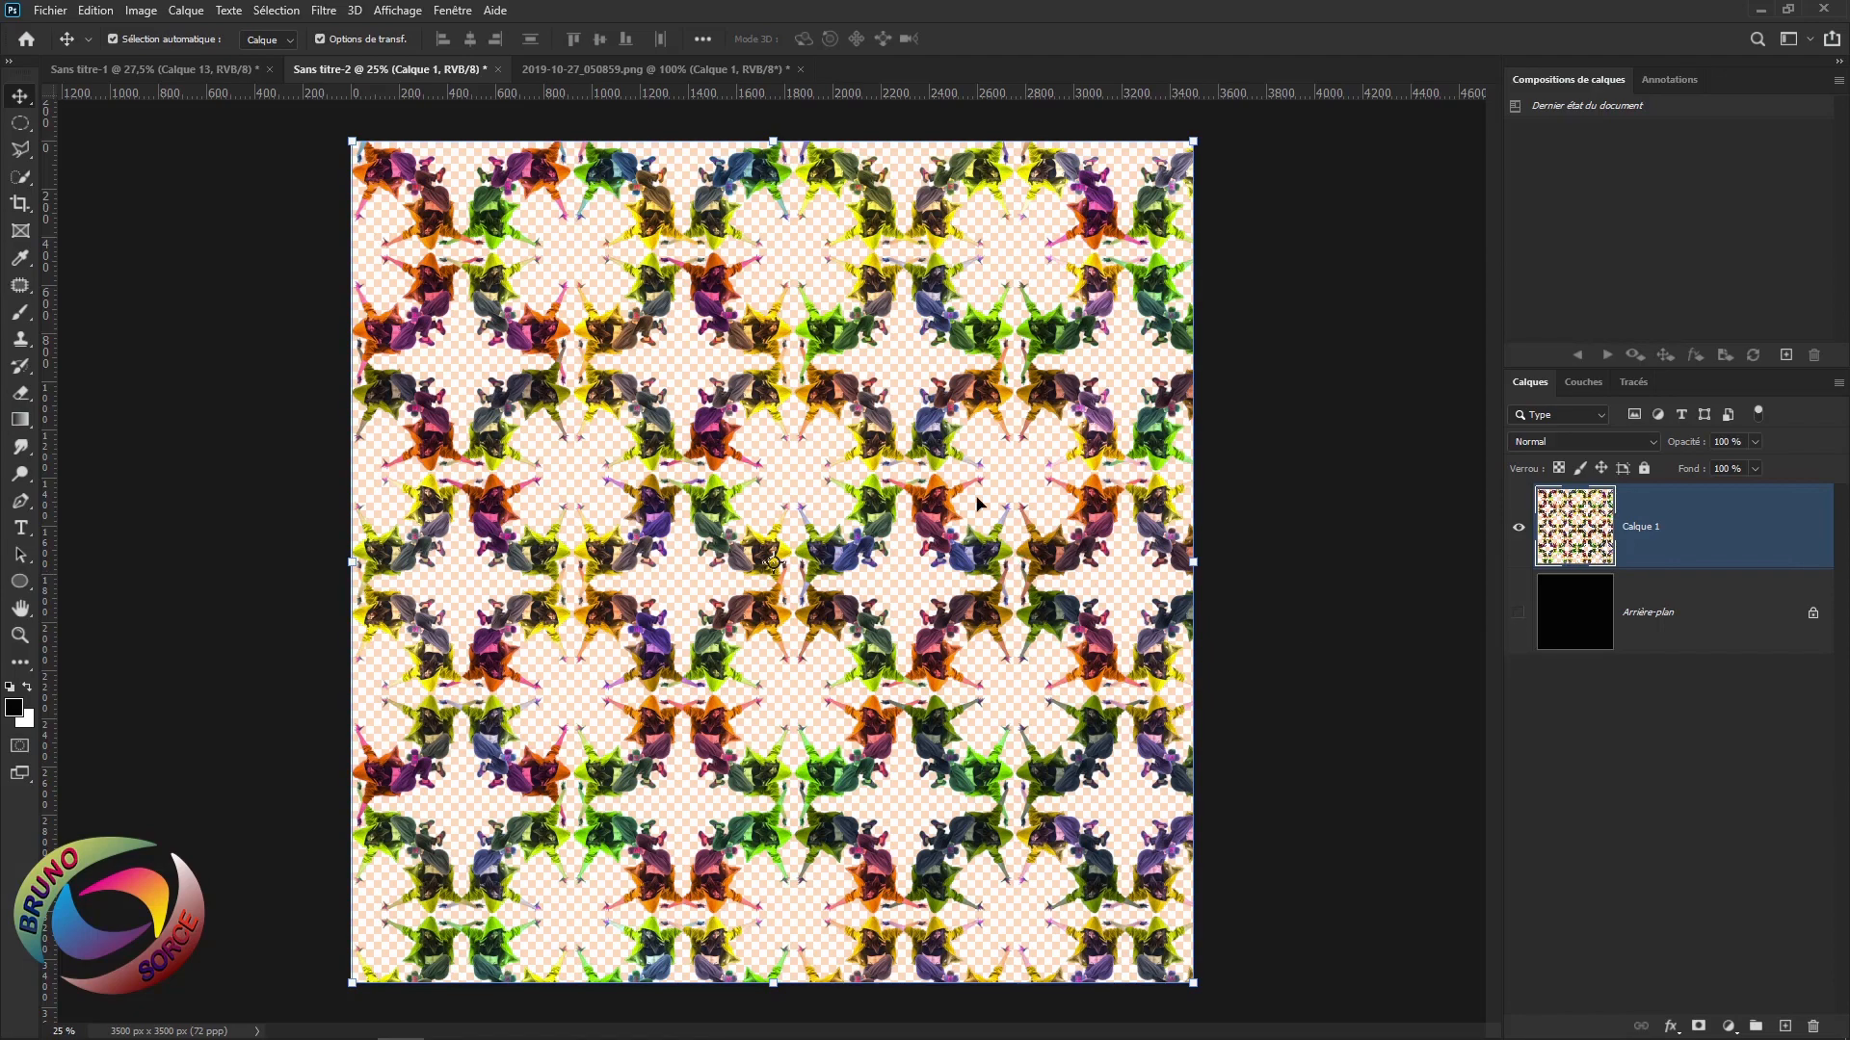